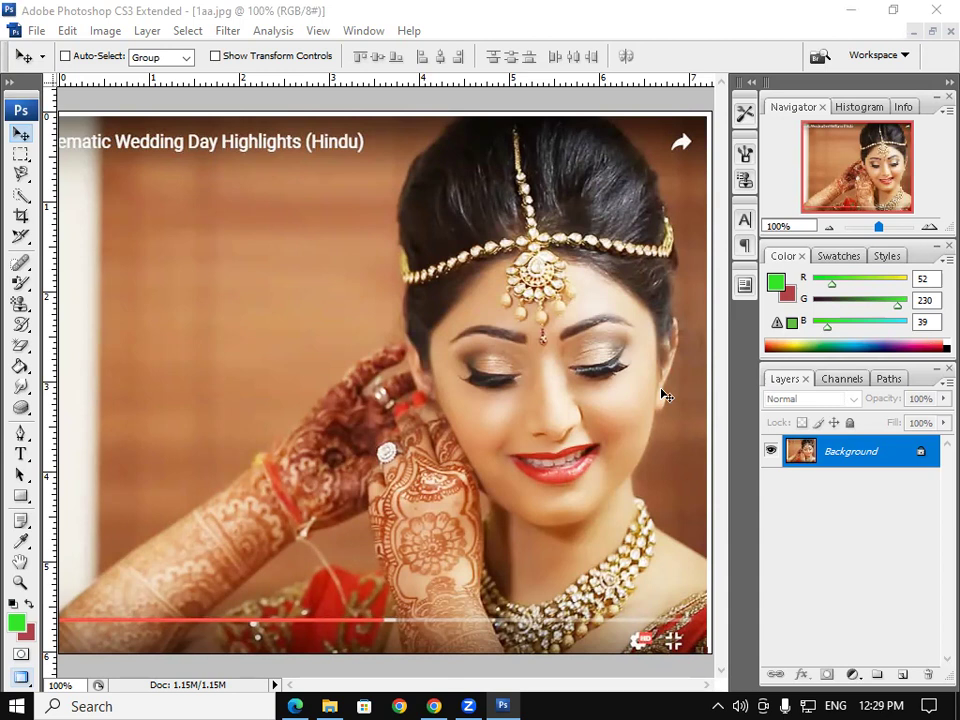
Bring Photoshop forward, glance at the Pen tool variants, then show the eraser variants.
click(33, 447)
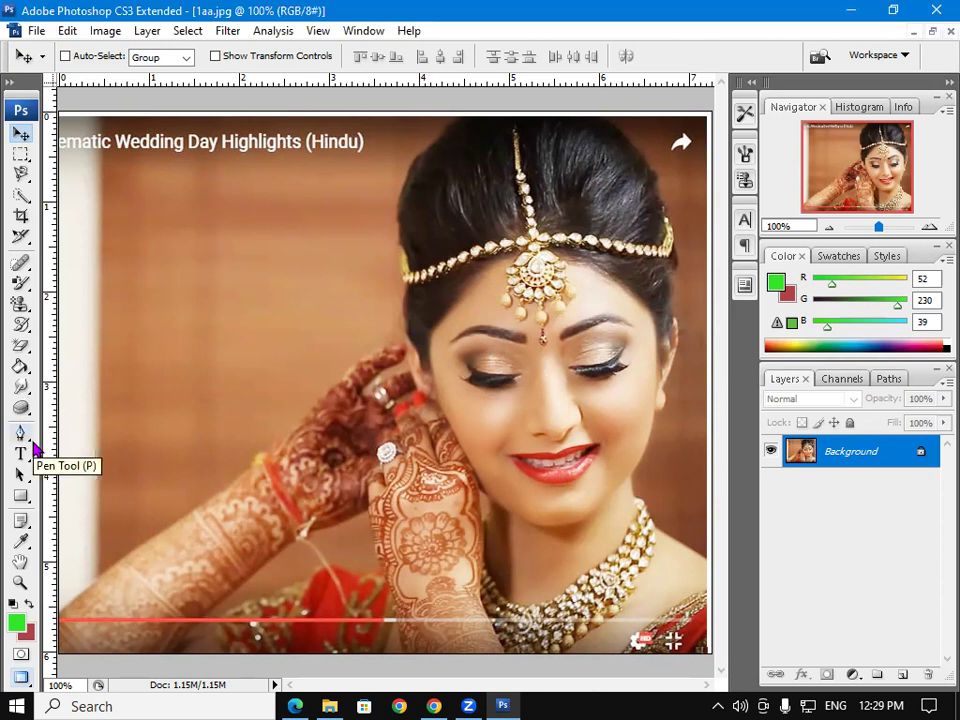
click(33, 446)
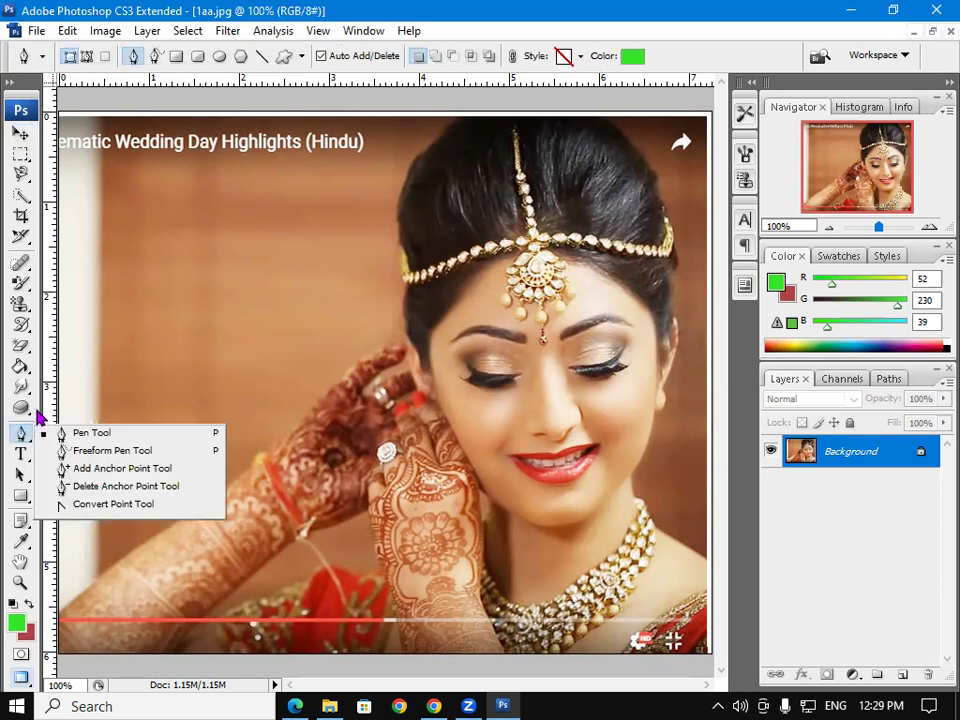
click(37, 414)
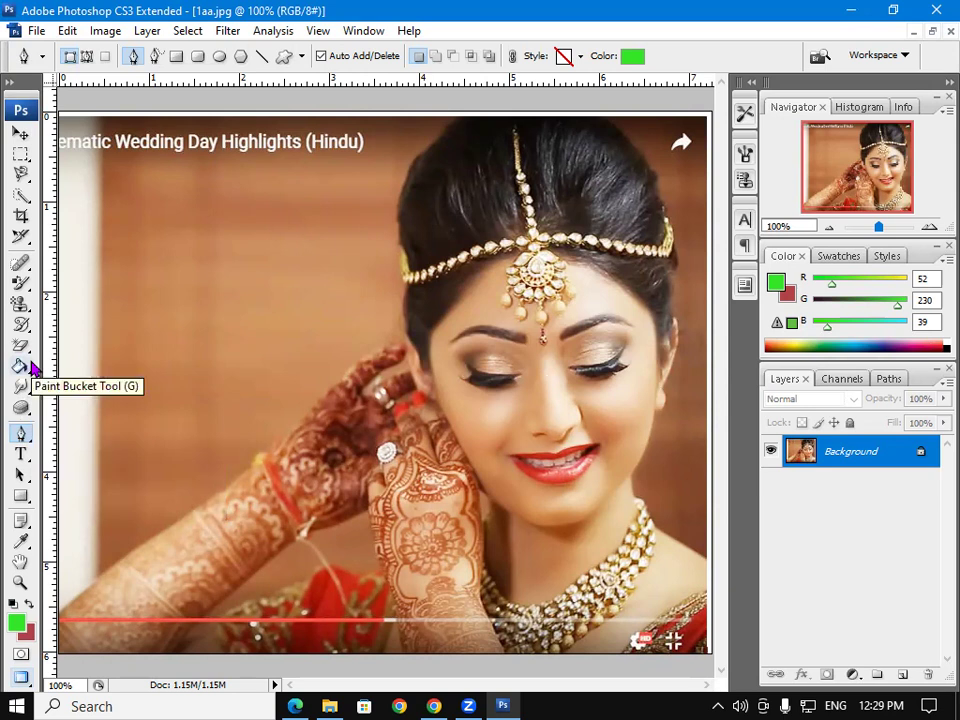
click(31, 352)
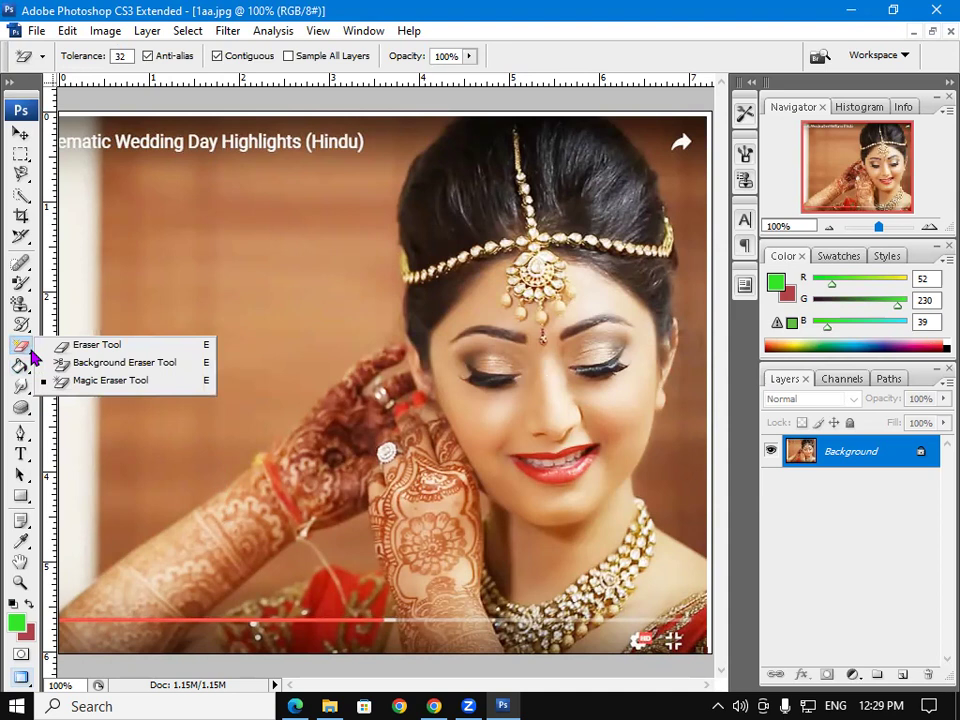
Erase a broad upper-left smear, then shrink the brush to 25 and add a zigzag stroke.
click(90, 350)
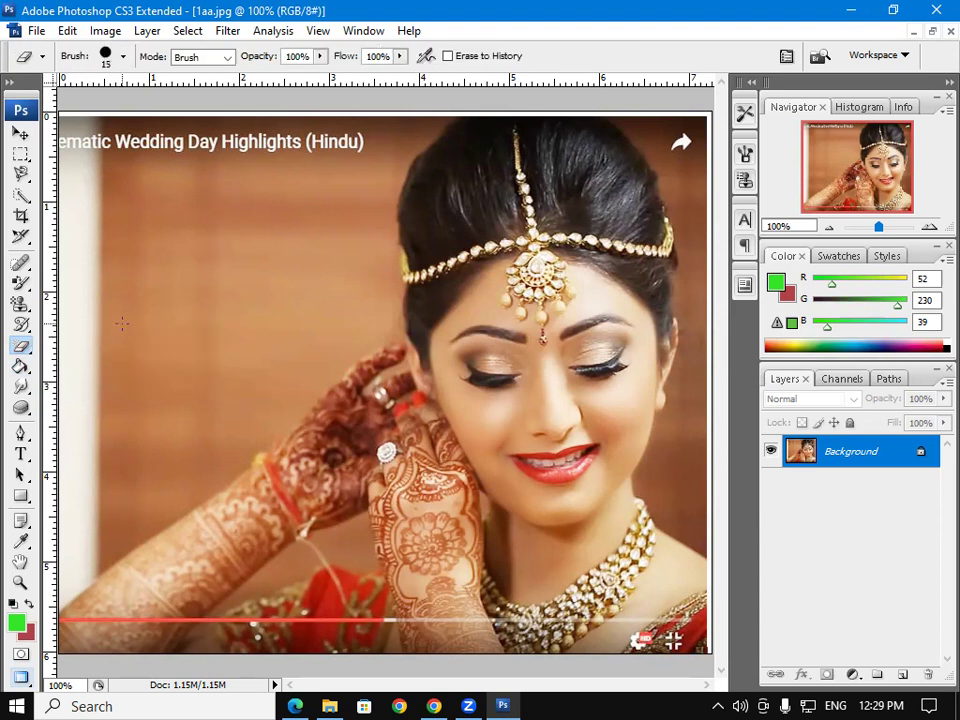
drag(123, 323, 222, 268)
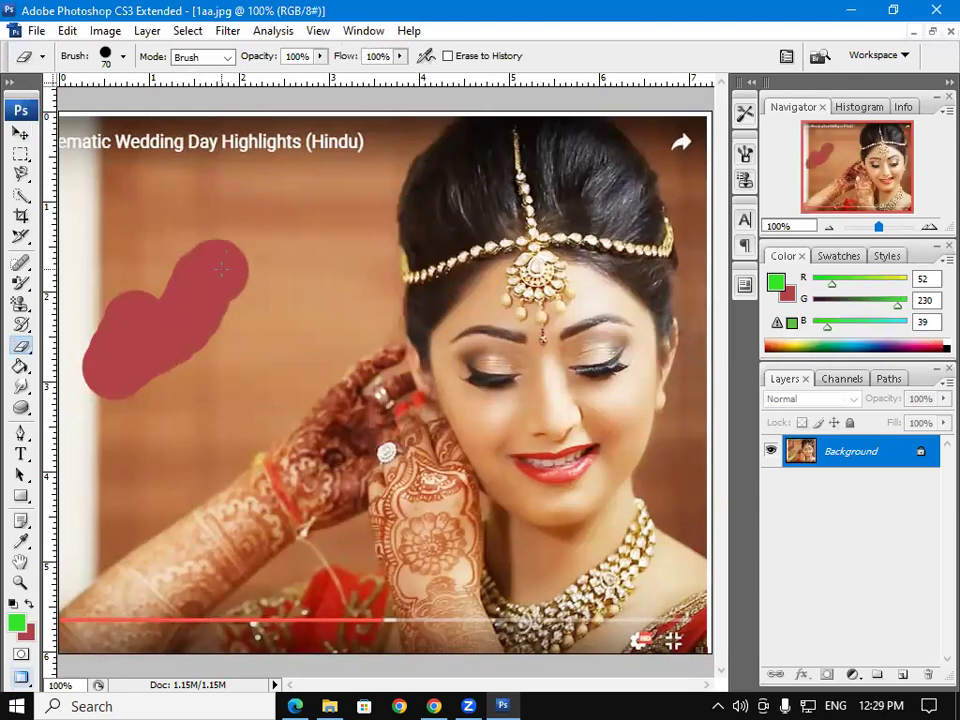
key(bracketleft)
key(bracketleft)
key(bracketleft)
key(bracketleft)
key(bracketleft)
mouse_move(220, 277)
mouse_down()
mouse_move(253, 327)
mouse_move(322, 270)
mouse_up()
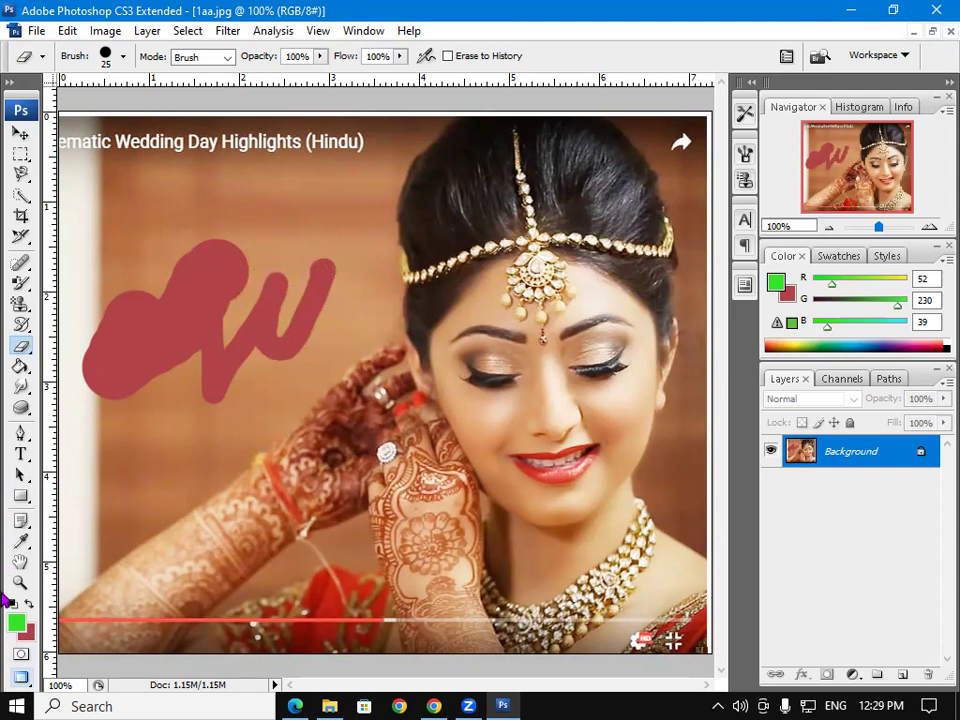
Set the background colour to light pink e994c4 in the Color Picker.
click(27, 633)
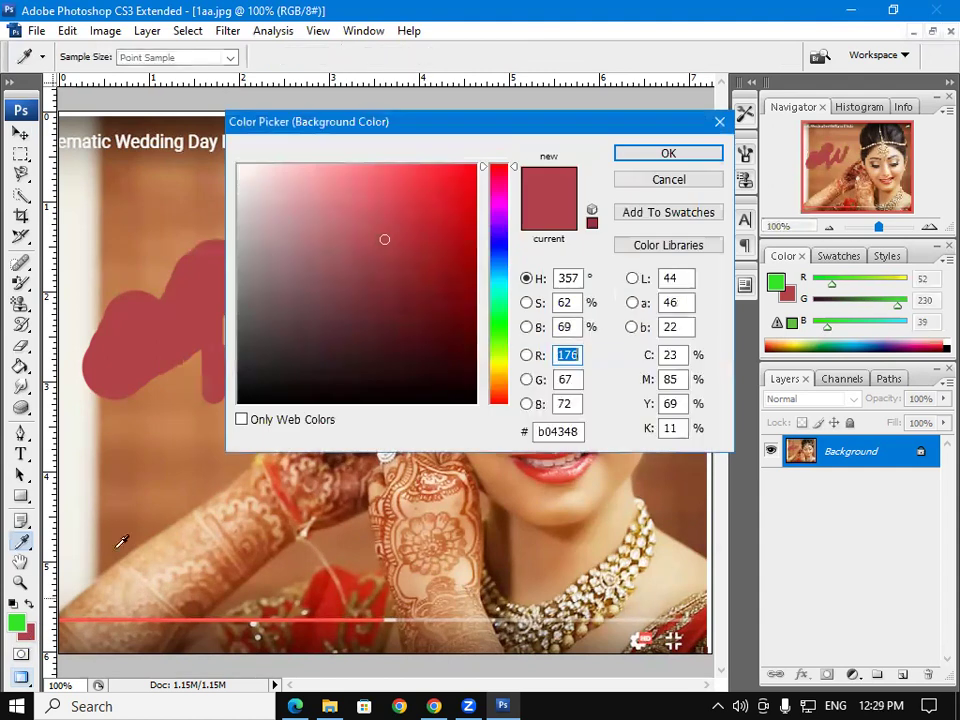
drag(510, 265, 500, 187)
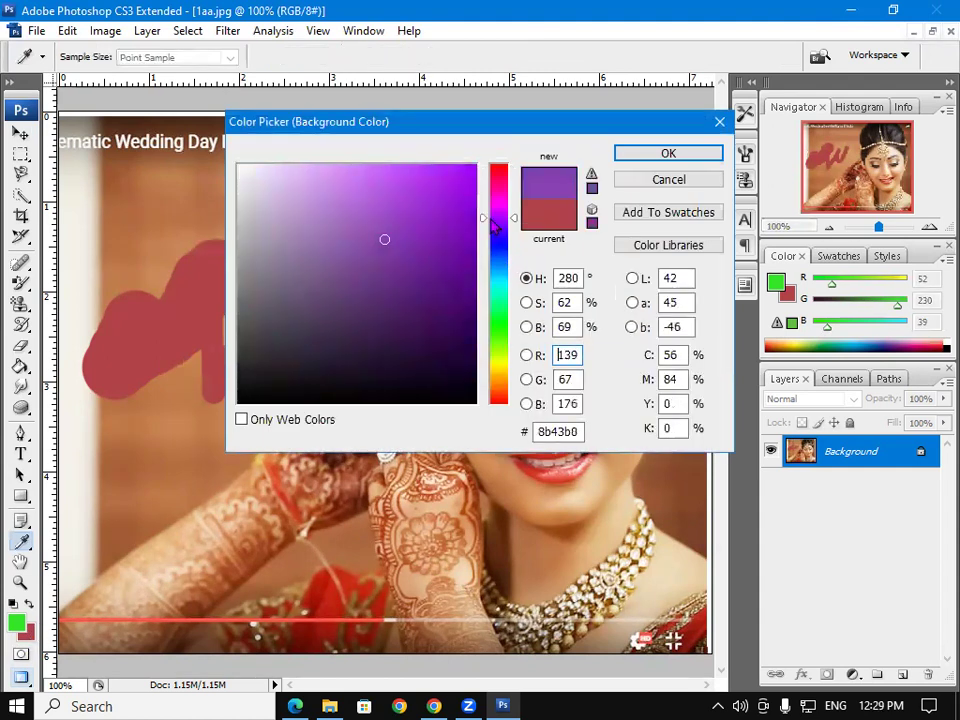
drag(384, 239, 323, 185)
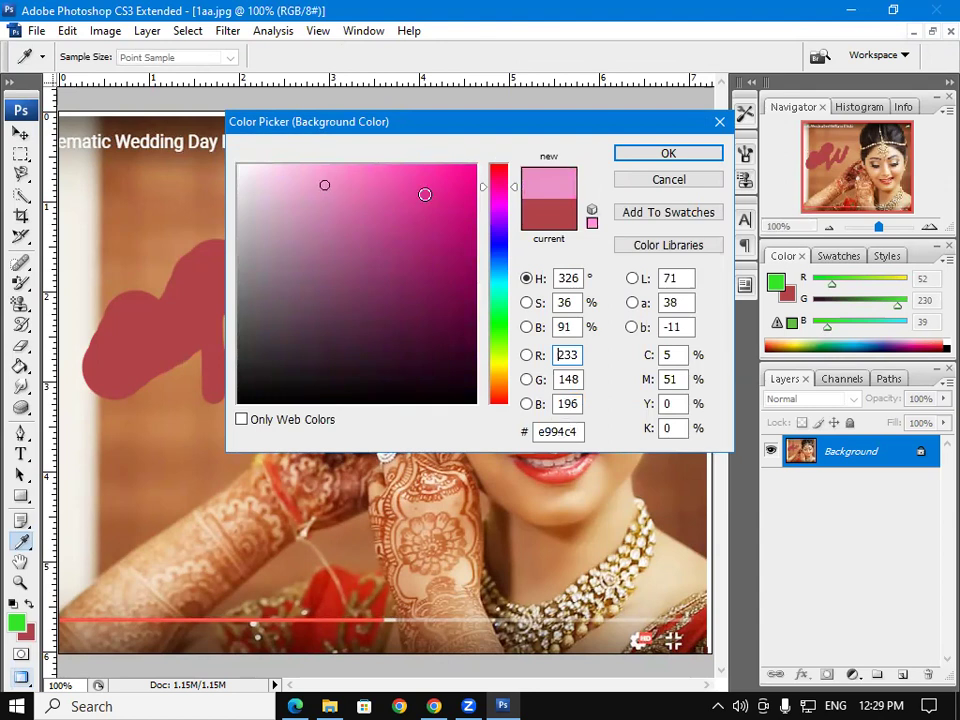
click(651, 154)
Paint pink eraser strokes over the scribble, face and right edge, then undo them.
key(e)
mouse_move(235, 255)
mouse_down()
mouse_move(232, 335)
mouse_move(257, 257)
mouse_move(312, 232)
mouse_move(302, 332)
mouse_move(343, 258)
mouse_move(132, 308)
mouse_up()
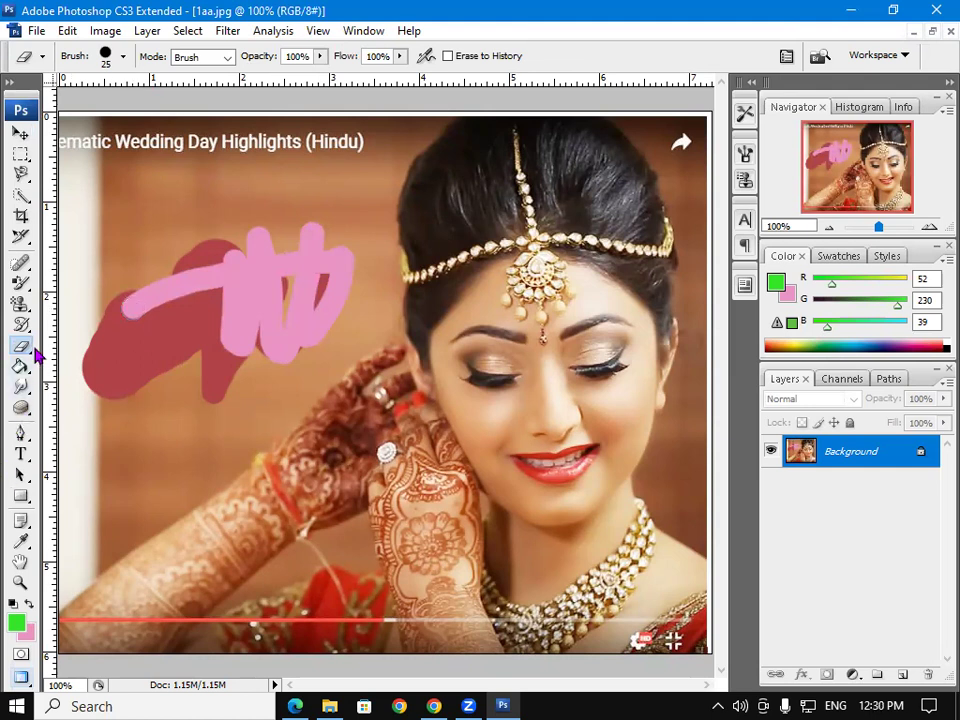
drag(24, 347, 90, 370)
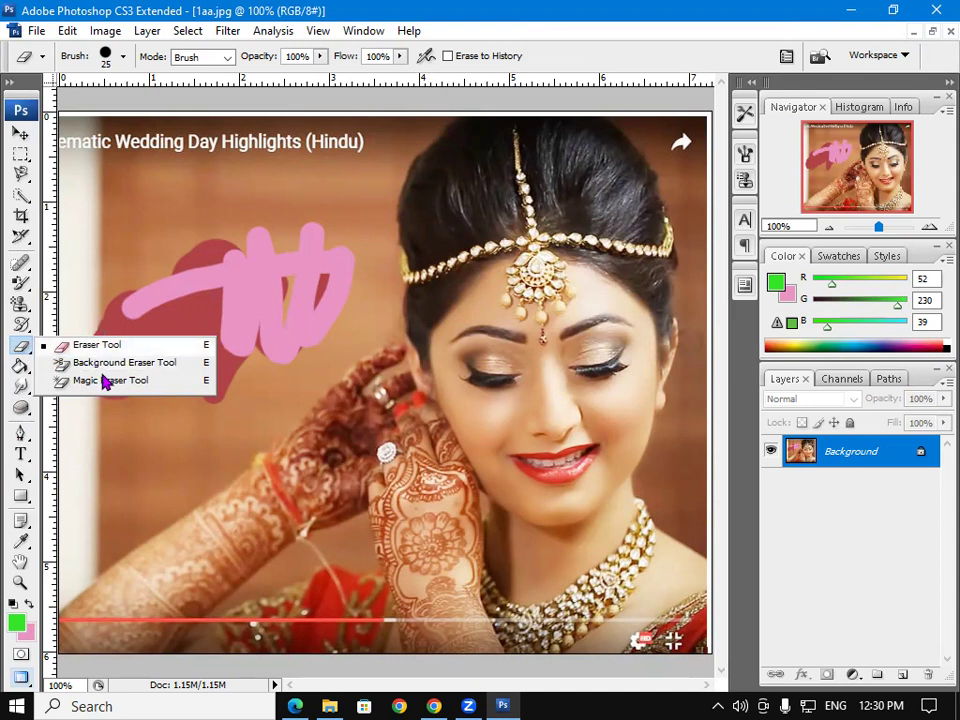
mouse_move(544, 413)
mouse_down()
mouse_move(604, 407)
mouse_move(608, 443)
mouse_move(620, 406)
mouse_up()
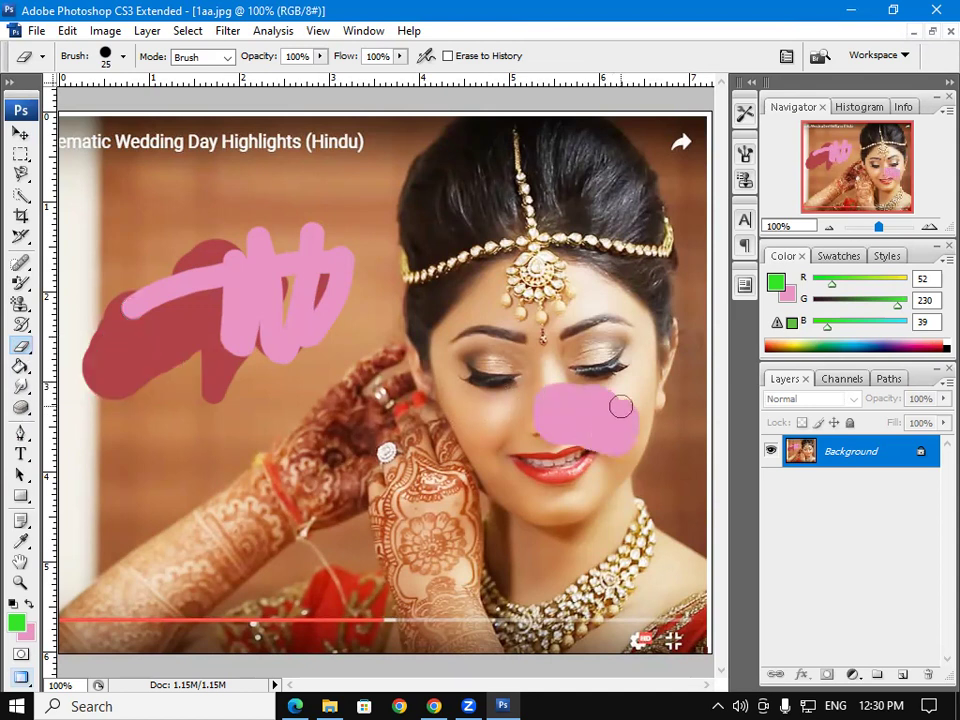
mouse_move(690, 350)
mouse_down()
mouse_move(684, 415)
mouse_move(675, 369)
mouse_move(667, 379)
mouse_move(672, 290)
mouse_up()
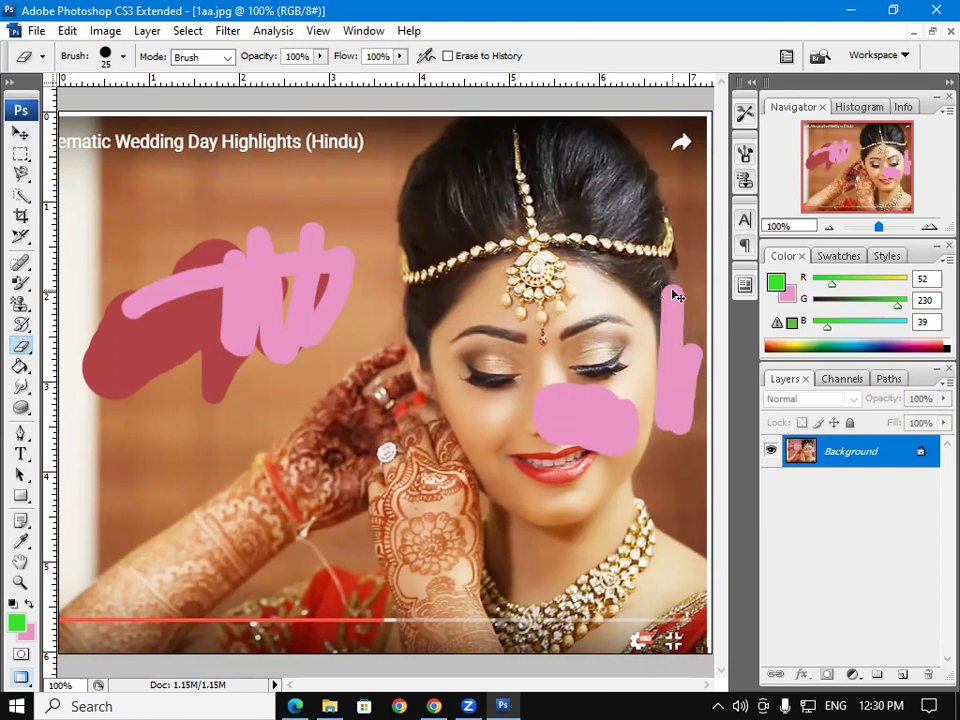
key(ctrl+alt+z)
key(ctrl+alt+z)
key(ctrl+alt+z)
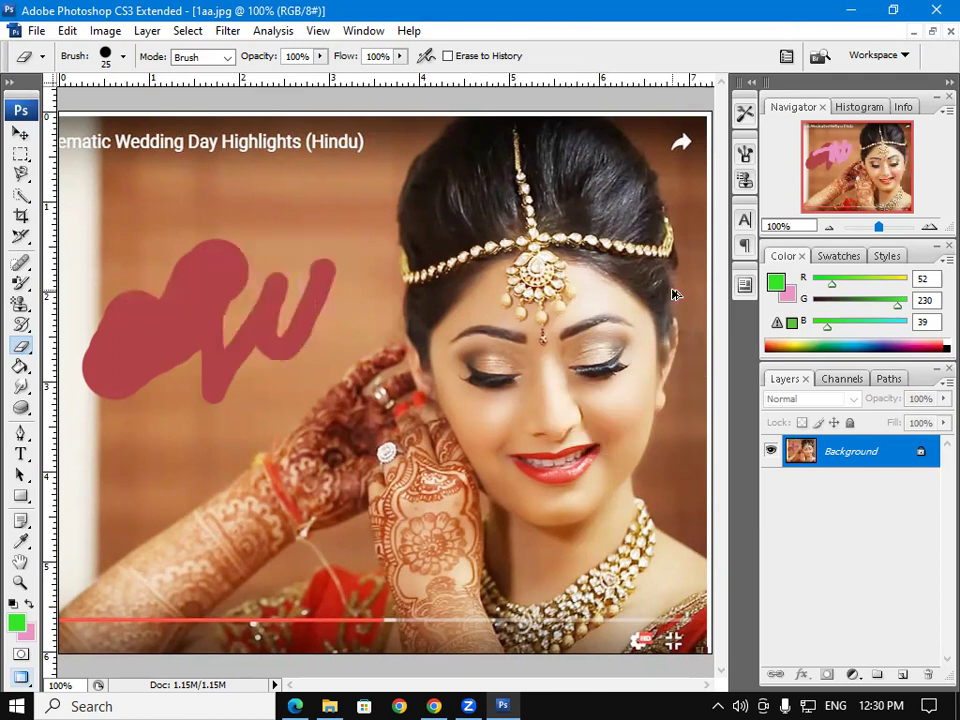
key(ctrl+alt+z)
key(ctrl+alt+z)
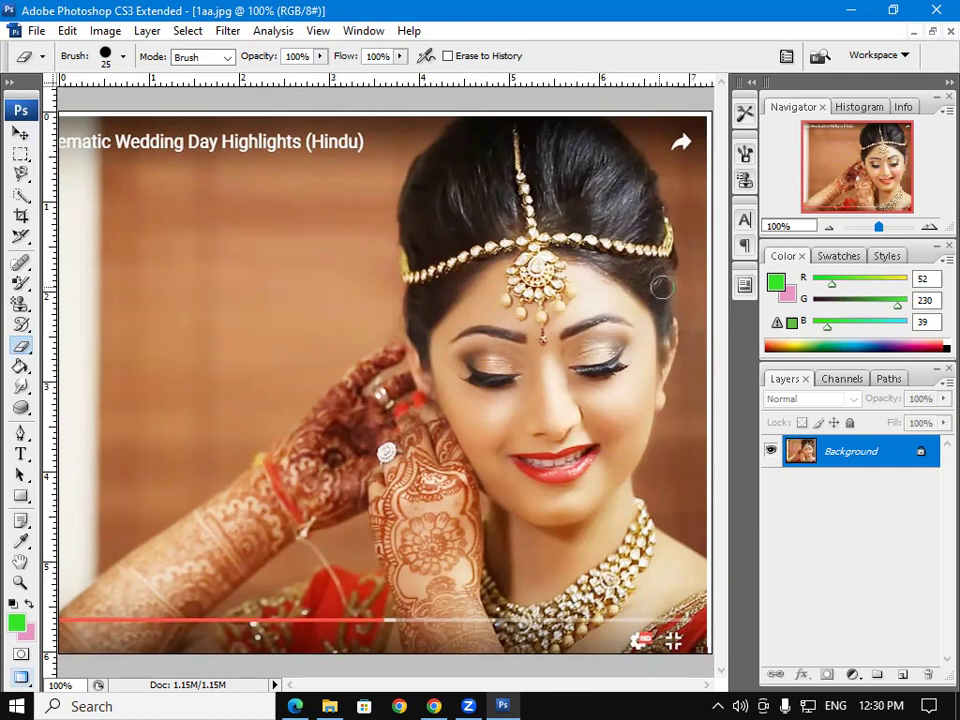
Erase the upper-left background to transparency with the Background Eraser Tool, making Layer 0.
right_click(22, 346)
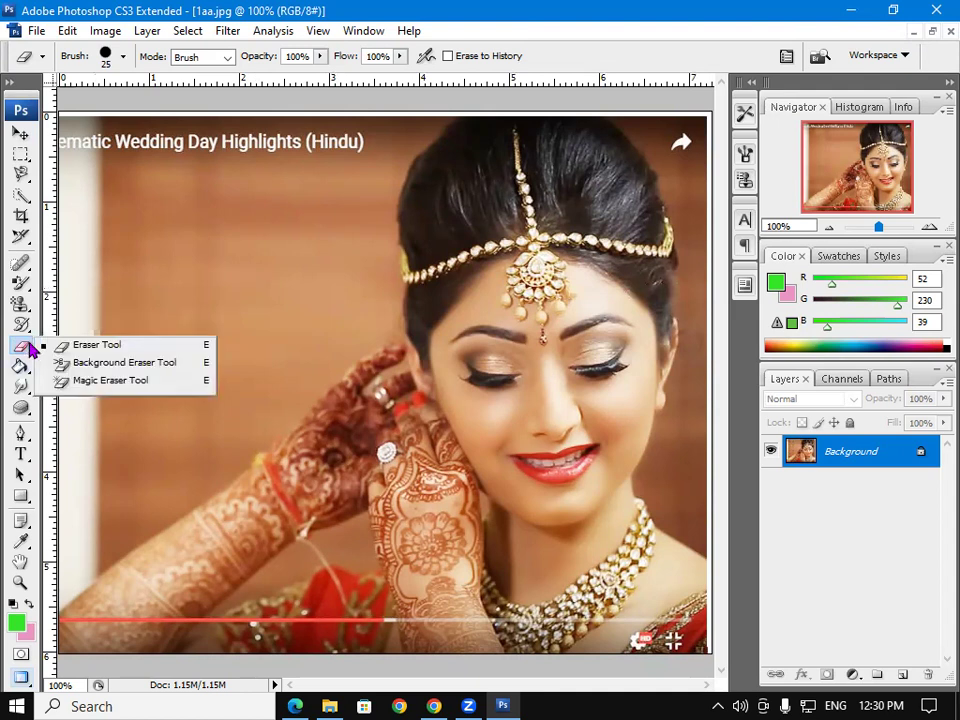
click(87, 369)
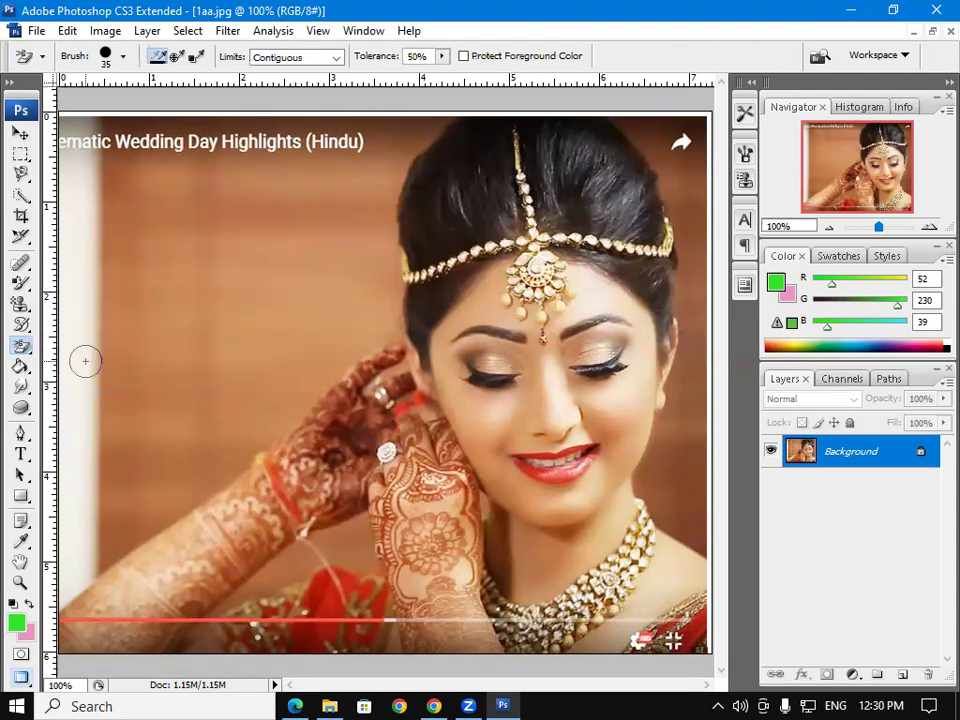
mouse_move(130, 385)
mouse_down()
mouse_move(190, 325)
mouse_move(186, 306)
mouse_move(144, 281)
mouse_move(150, 270)
mouse_move(200, 311)
mouse_move(270, 285)
mouse_move(195, 105)
mouse_move(220, 106)
mouse_move(187, 141)
mouse_move(200, 125)
mouse_move(150, 115)
mouse_move(150, 165)
mouse_move(215, 215)
mouse_move(170, 140)
mouse_move(150, 193)
mouse_move(239, 305)
mouse_move(204, 214)
mouse_move(221, 225)
mouse_up()
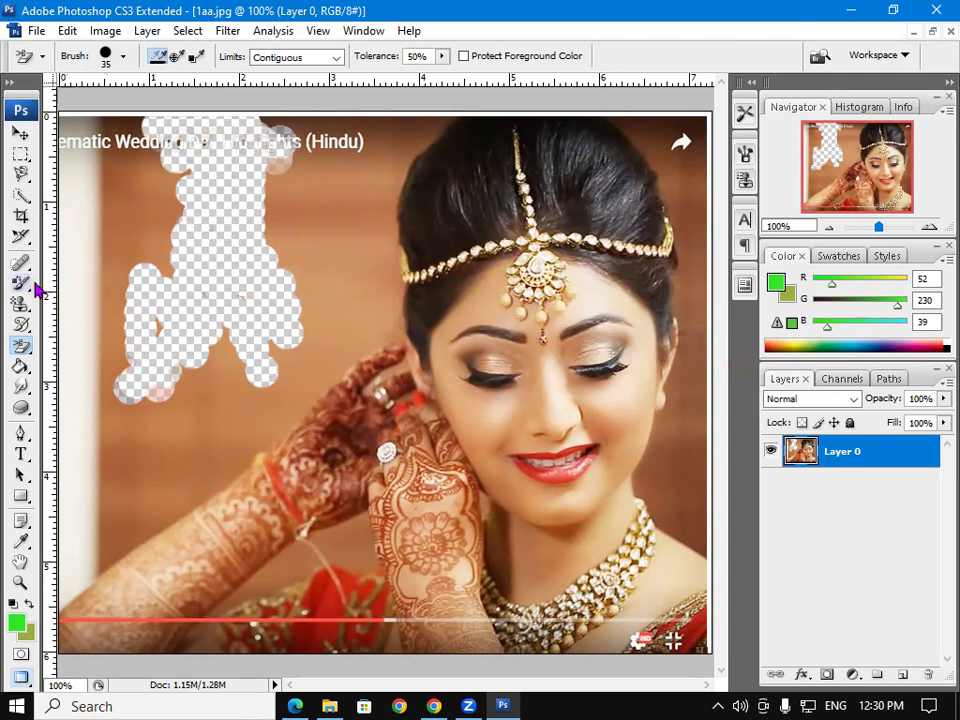
right_click(21, 345)
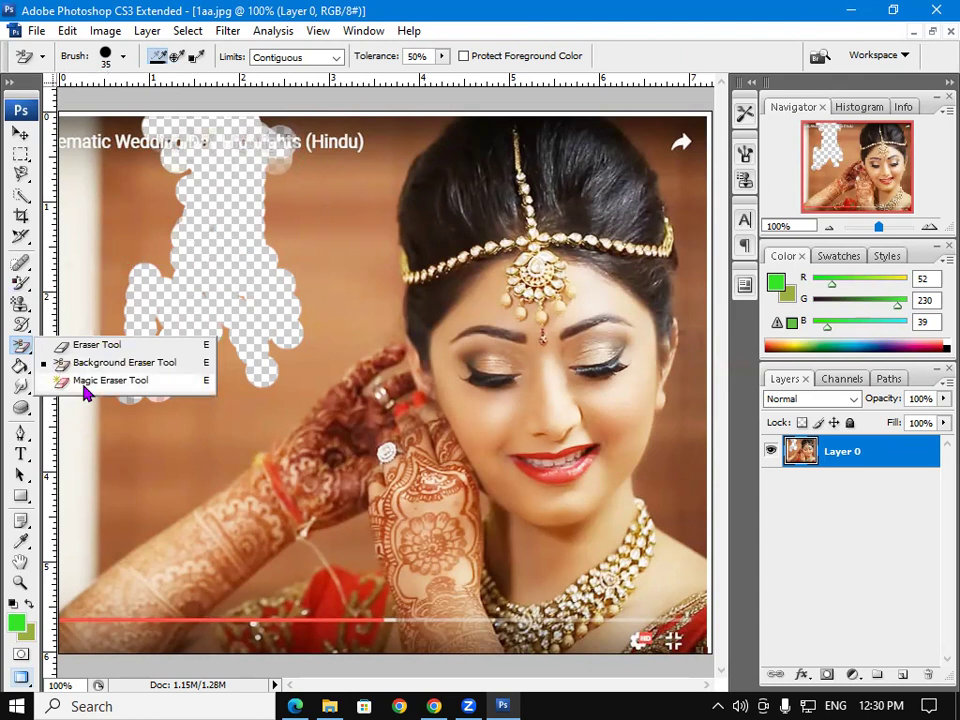
Magic-erase four background areas, including the top and the left-side strip.
click(84, 385)
click(335, 278)
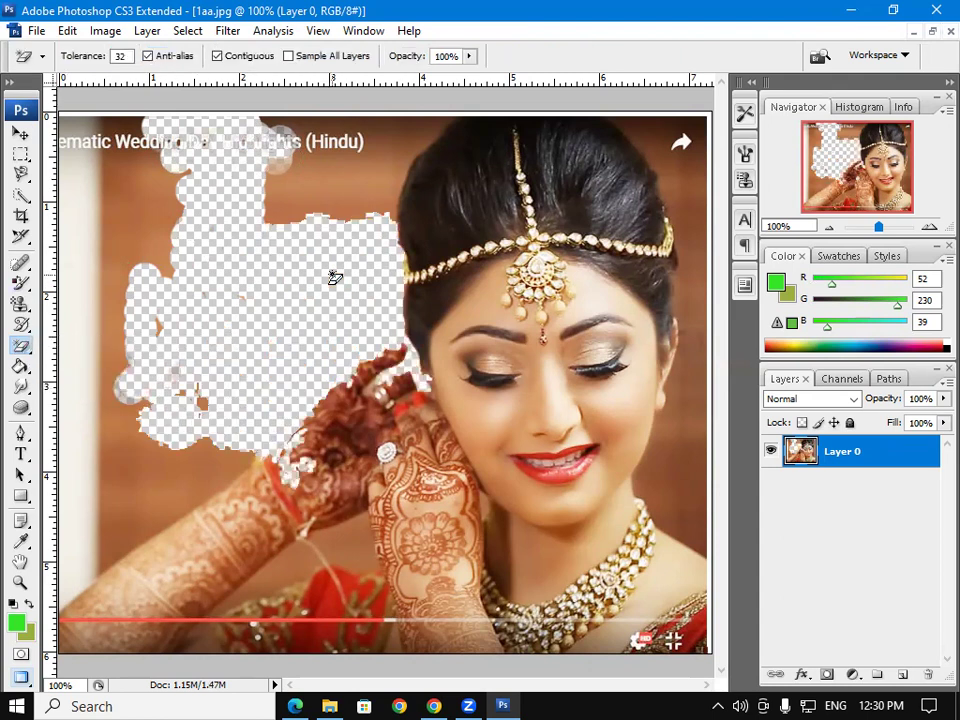
click(341, 212)
click(388, 145)
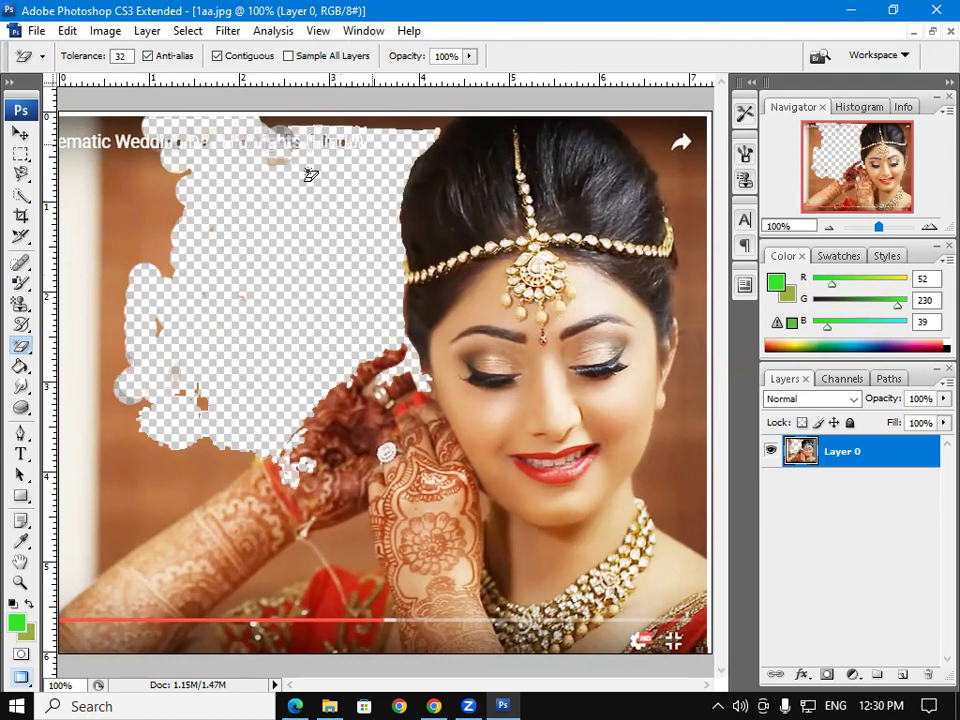
click(104, 195)
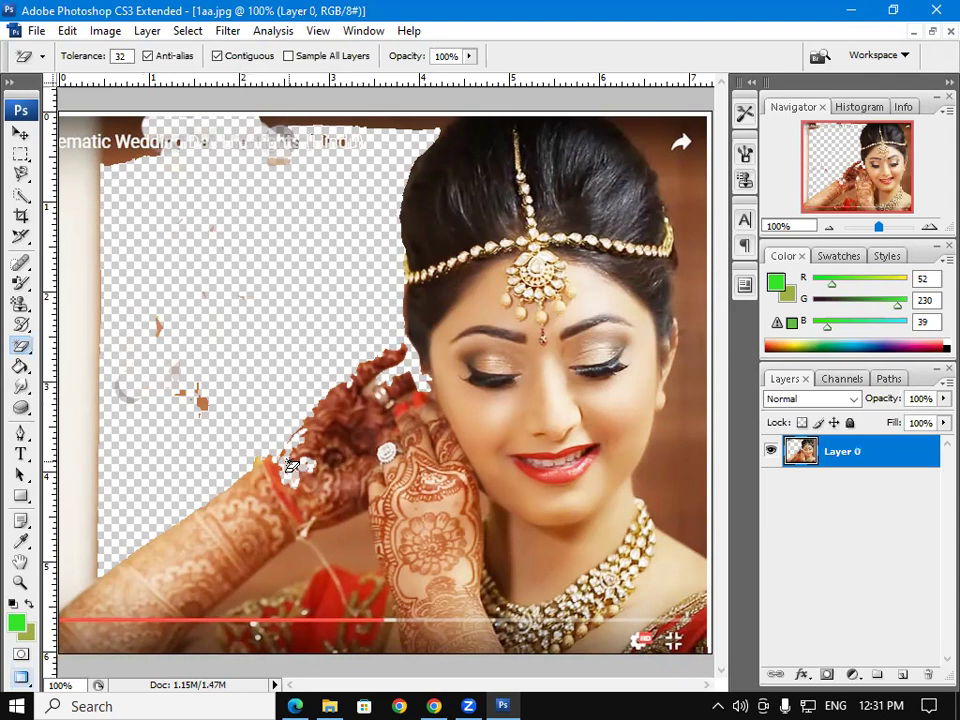
Undo all erasures and revert the image to its original Background layer.
key(ctrl+z)
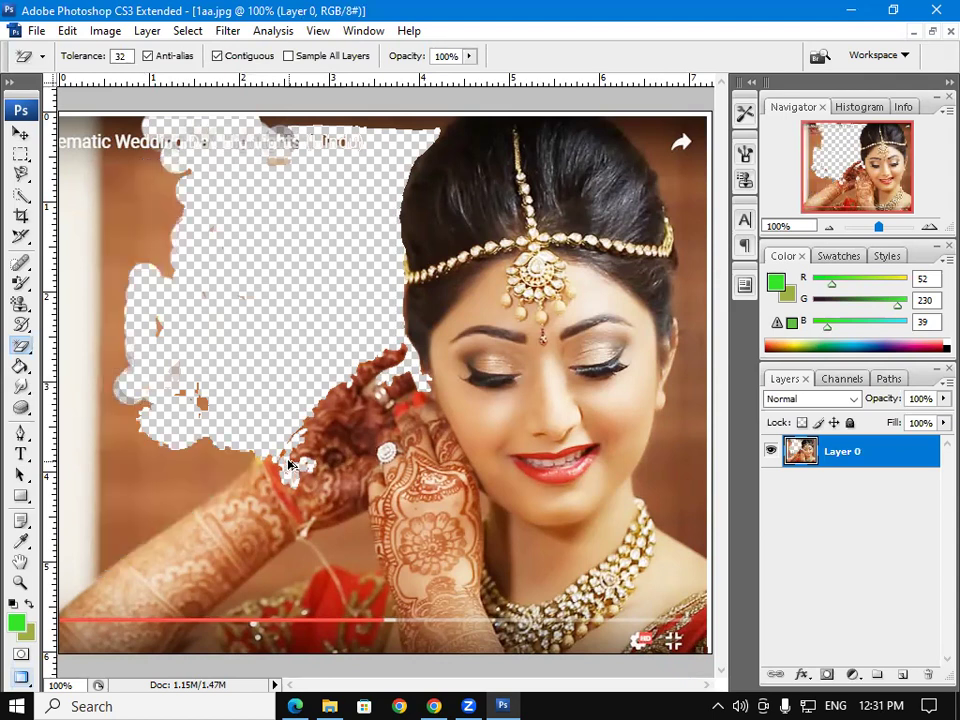
key(ctrl+alt+z)
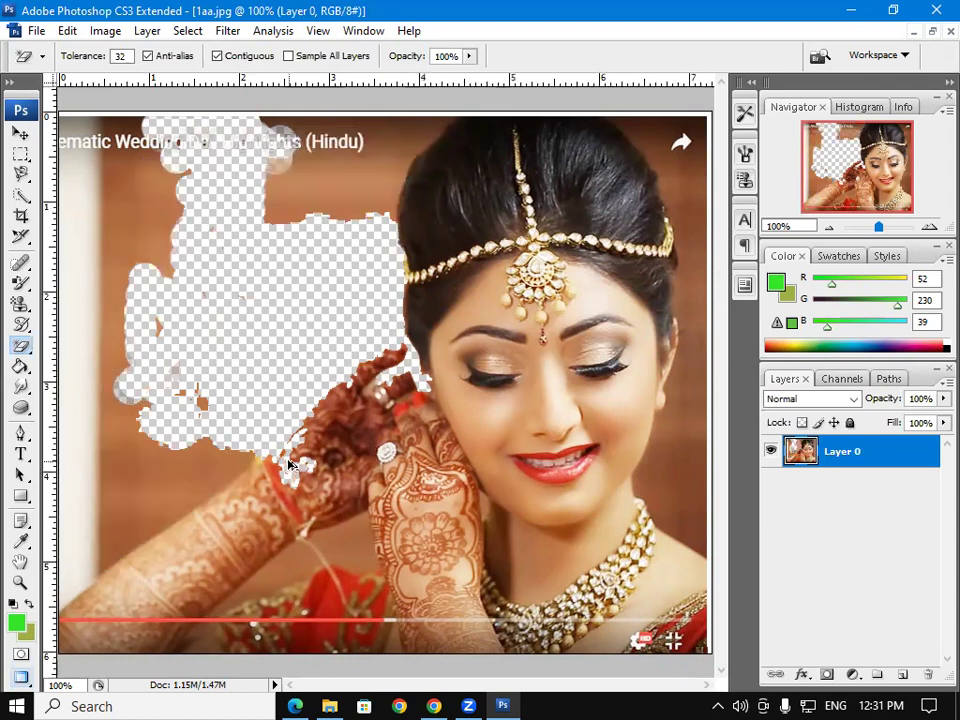
key(ctrl+alt+z)
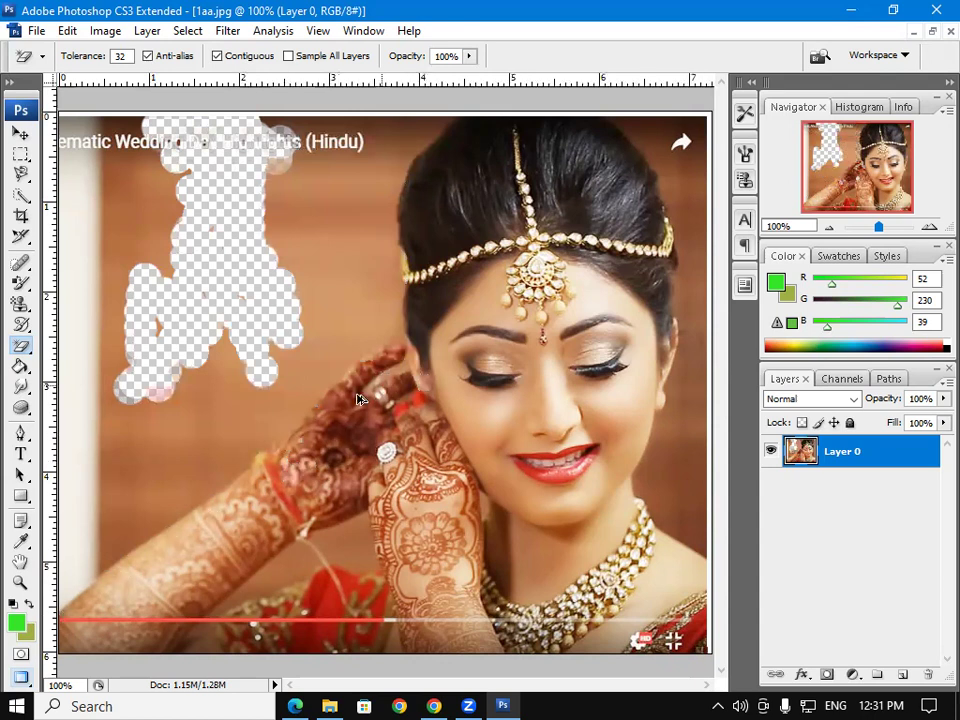
key(F12)
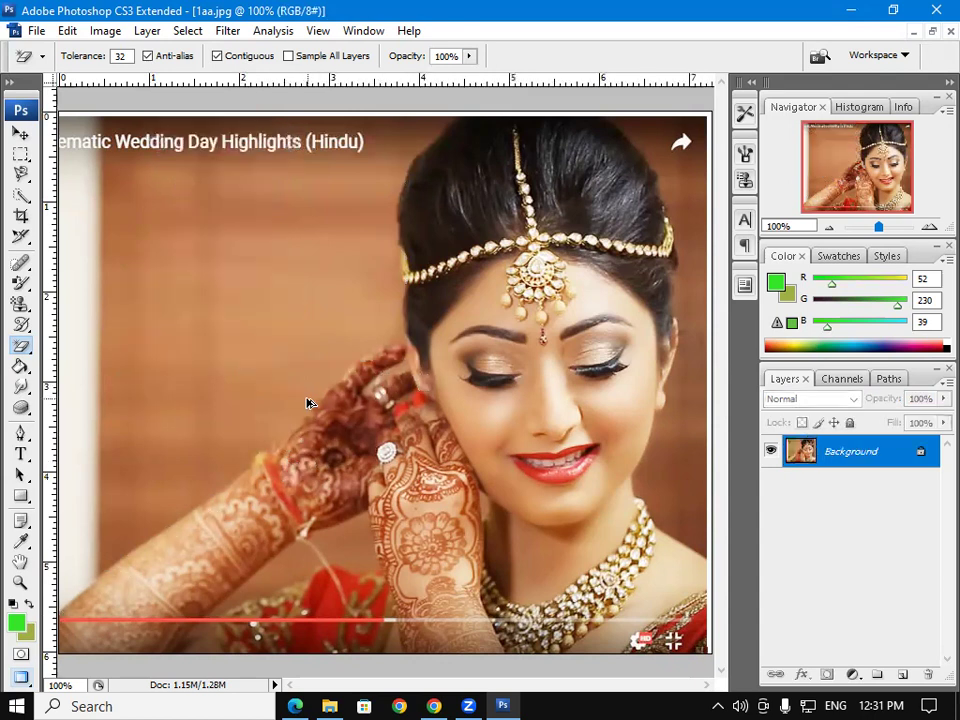
Trace a Polygonal Lasso selection around the backdrop along the bride's hair and arm.
click(24, 179)
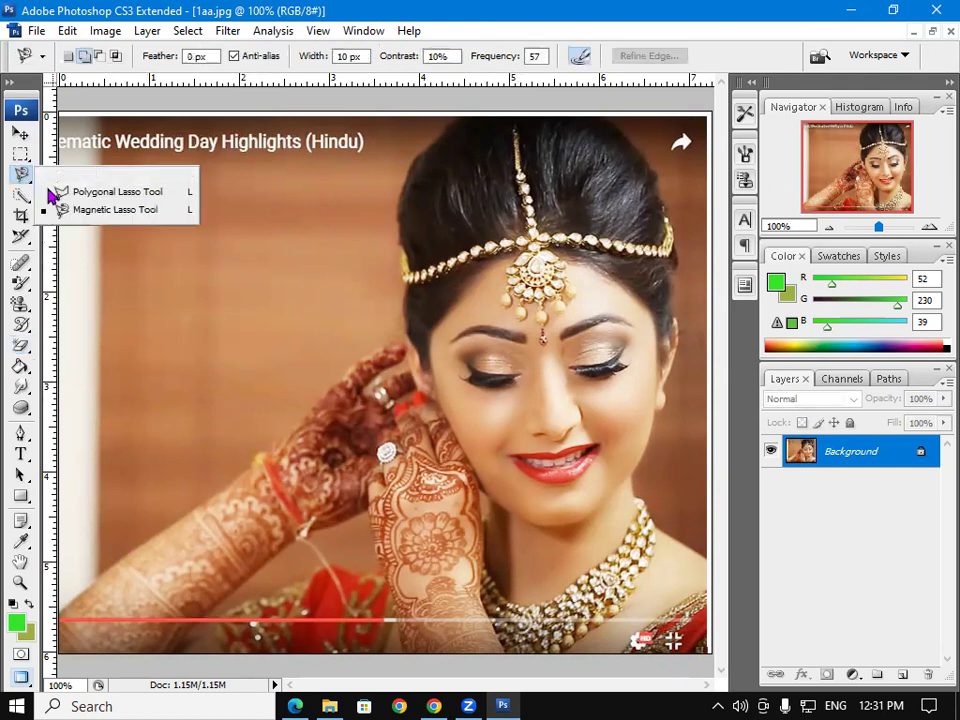
click(95, 192)
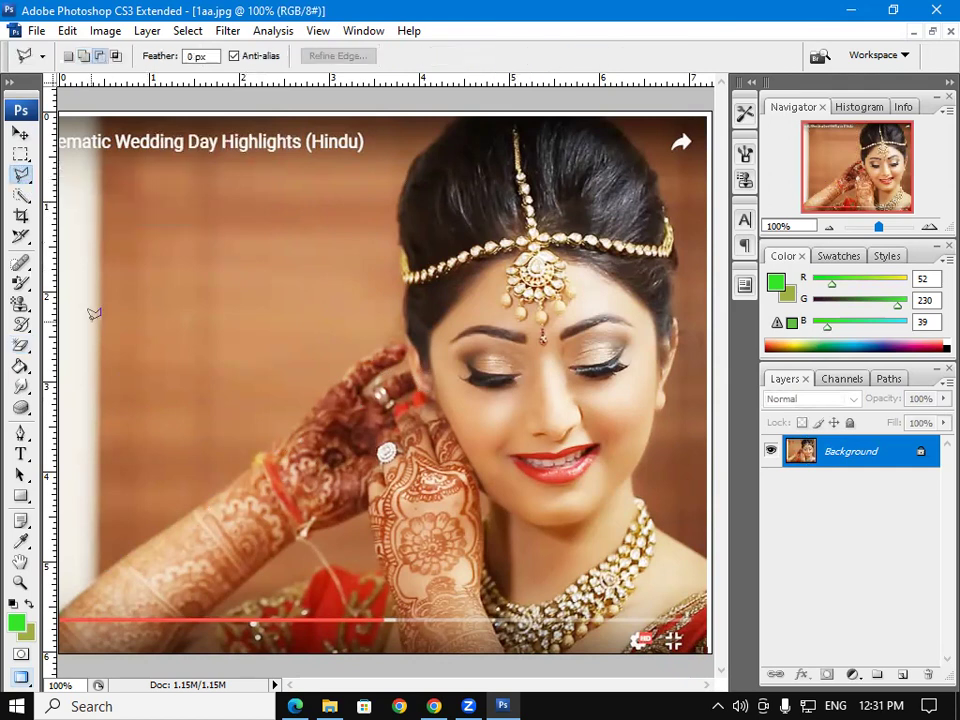
click(63, 605)
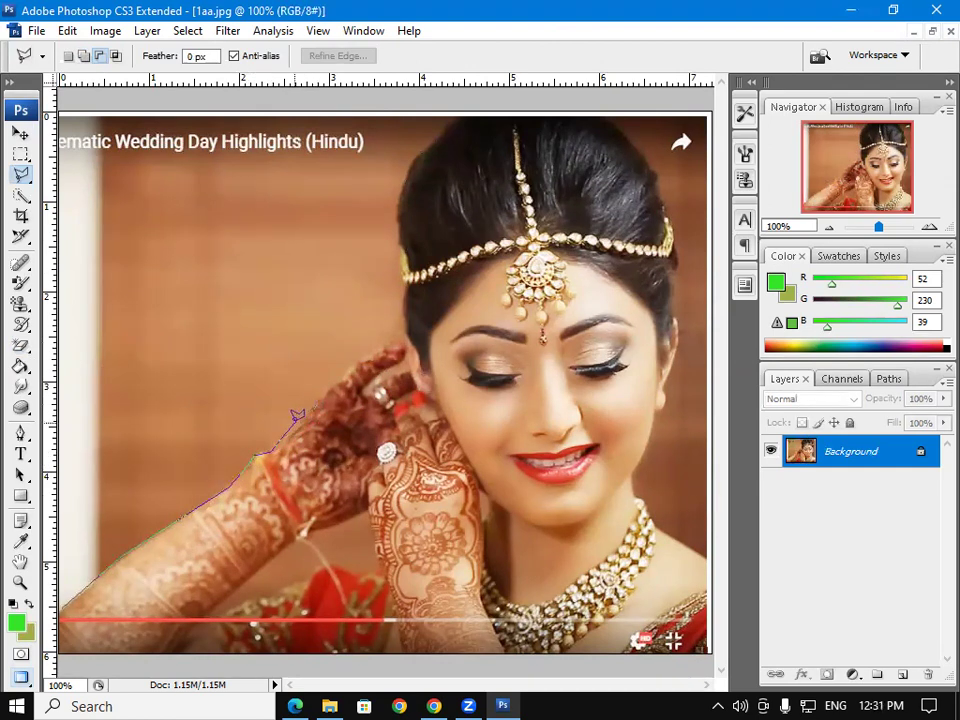
mouse_move(314, 405)
mouse_down()
mouse_move(381, 338)
mouse_move(396, 340)
mouse_move(410, 150)
mouse_move(370, 110)
mouse_move(334, 101)
mouse_move(218, 118)
mouse_move(60, 121)
mouse_move(64, 604)
mouse_up()
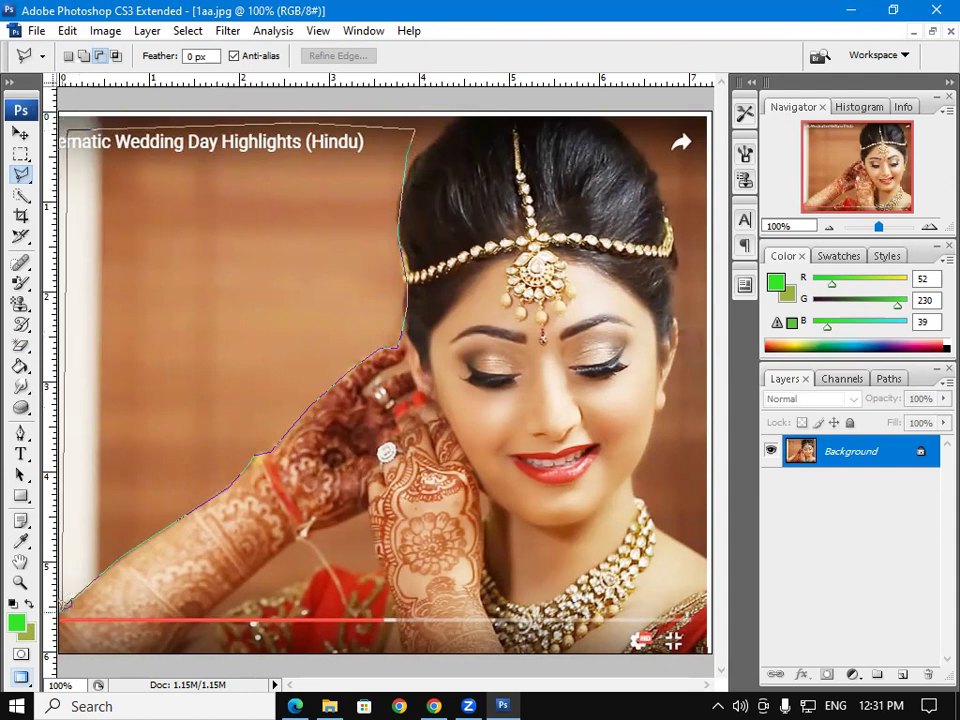
click(67, 602)
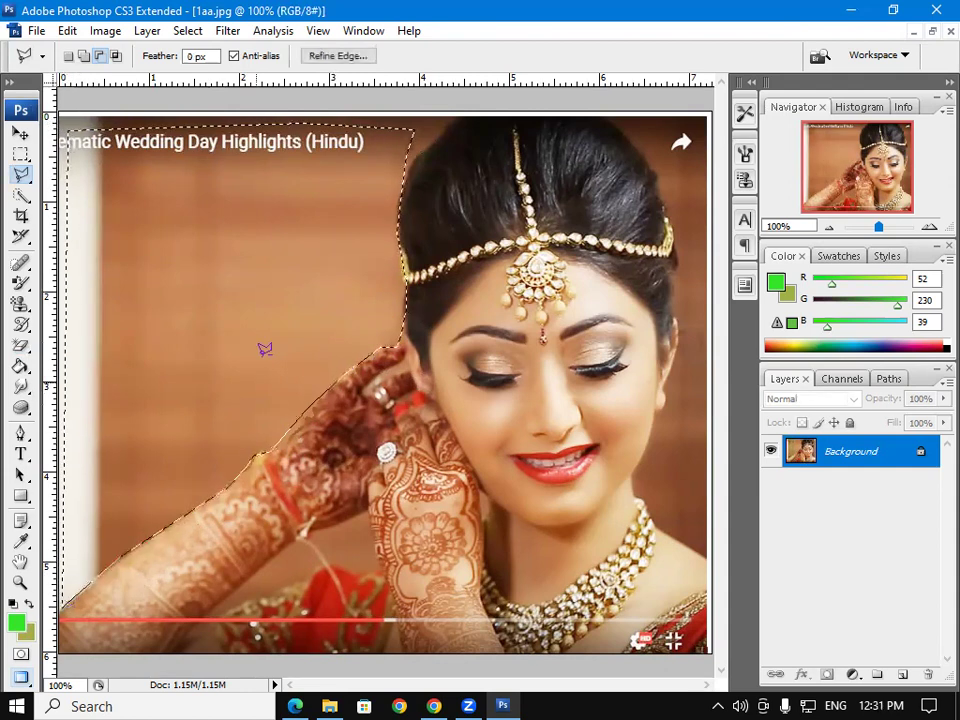
Magic-erase the selected background patches, brown blobs and title banner to transparency.
click(20, 345)
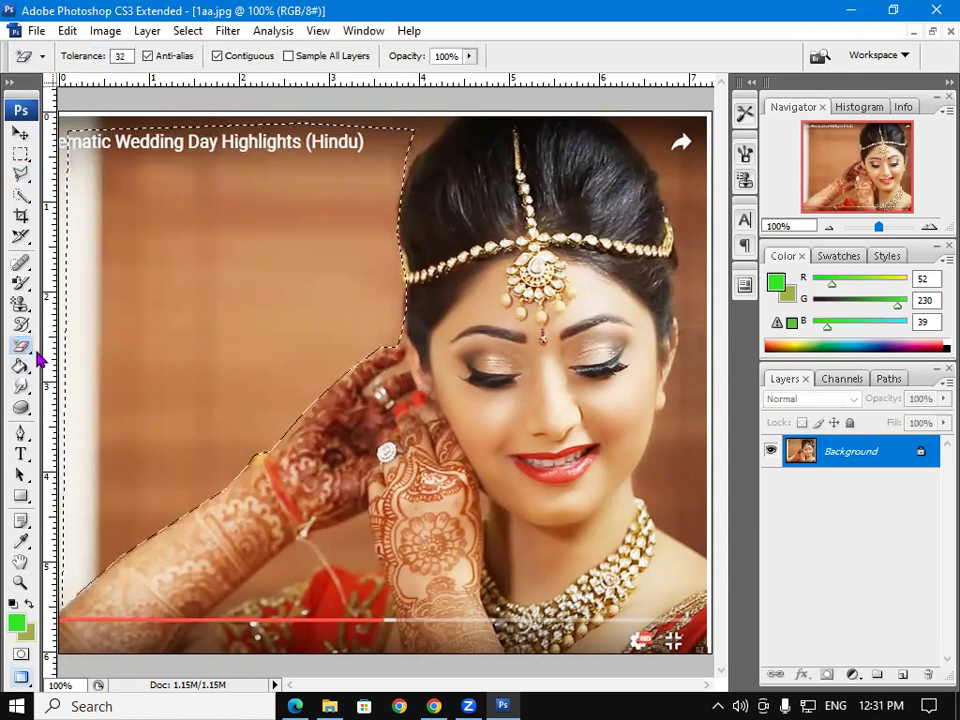
right_click(20, 347)
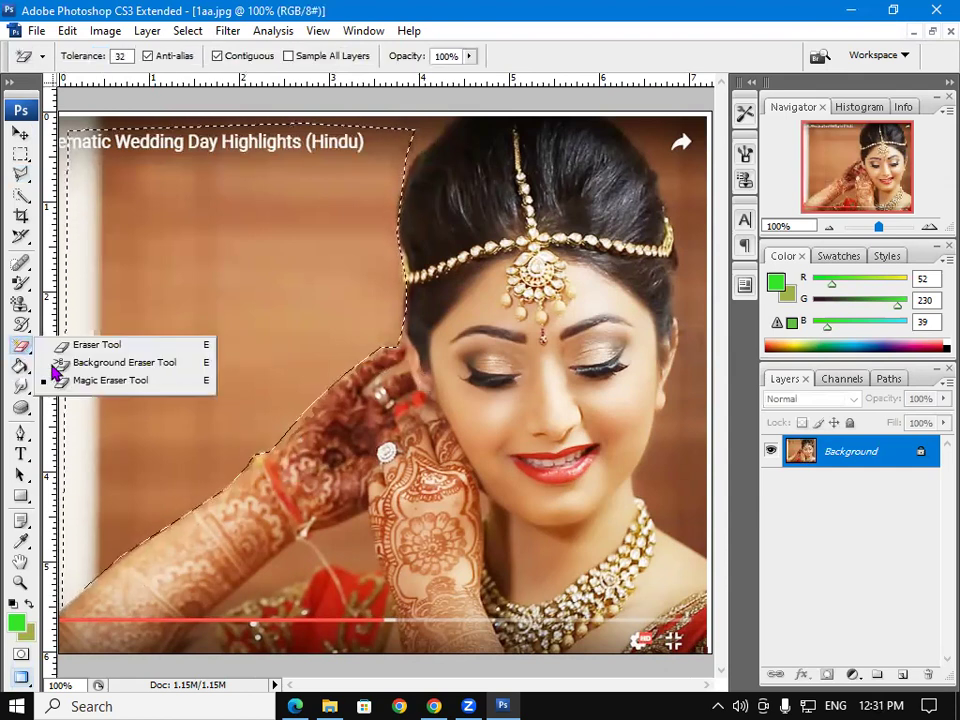
click(75, 380)
click(212, 340)
click(174, 381)
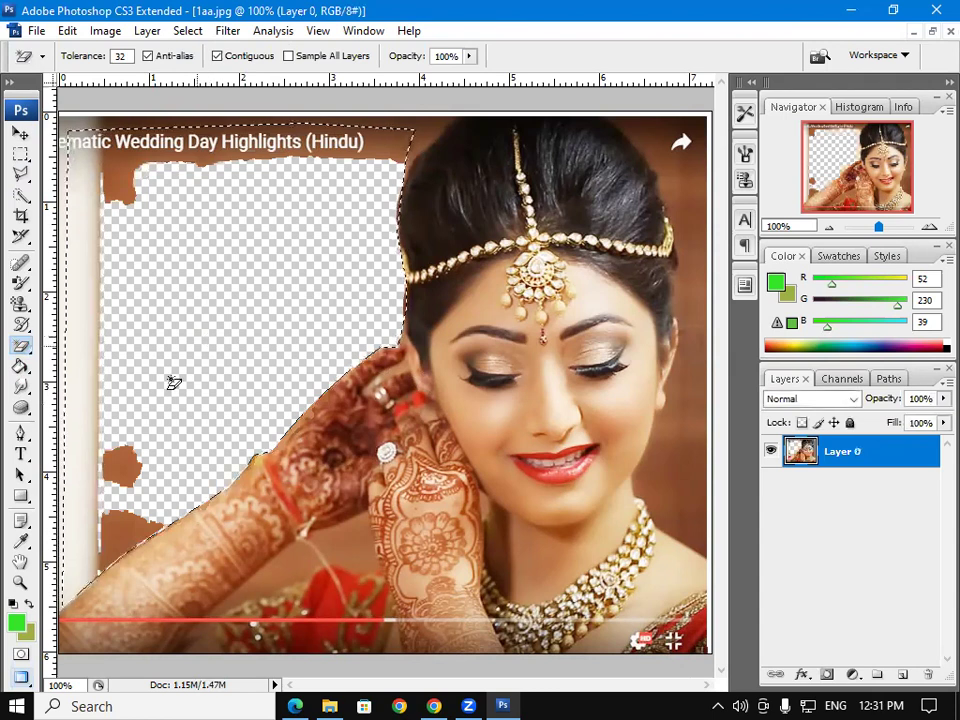
click(125, 462)
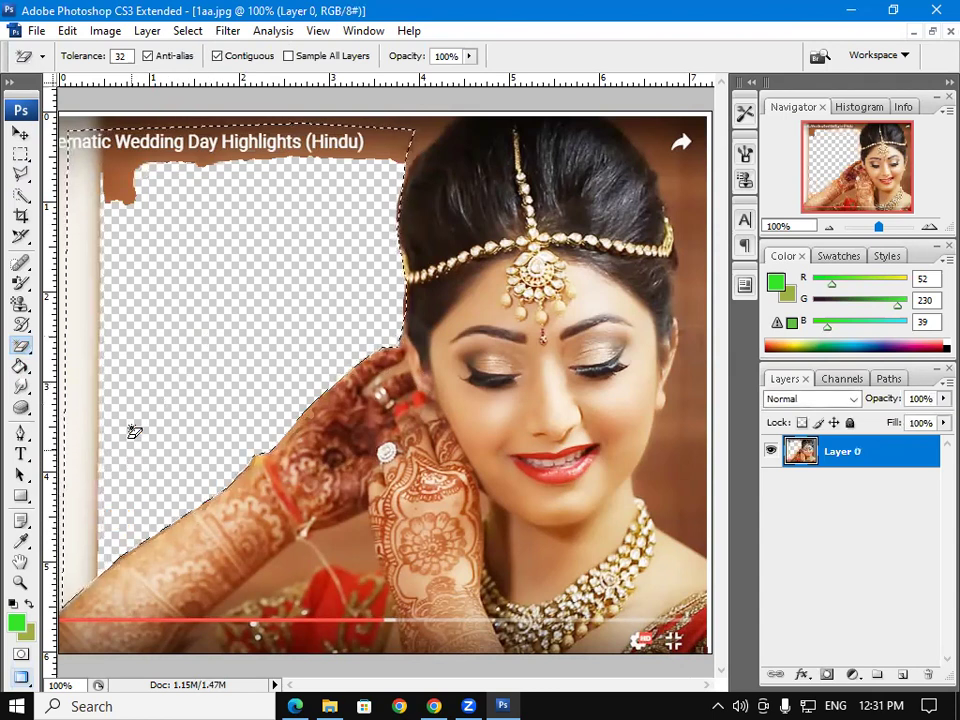
click(128, 184)
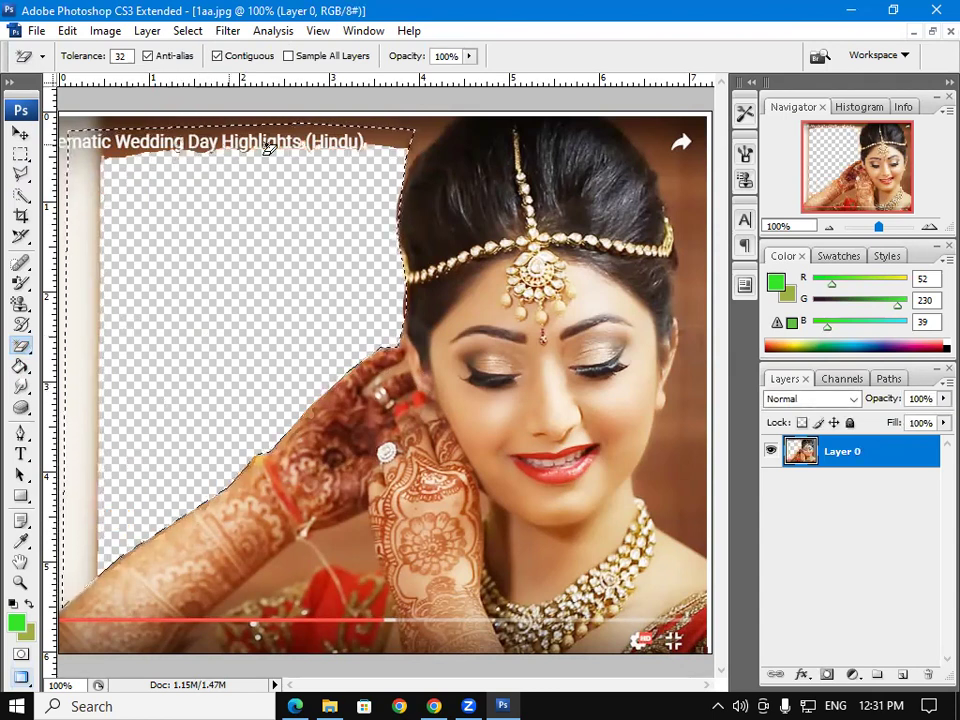
click(390, 135)
click(390, 135)
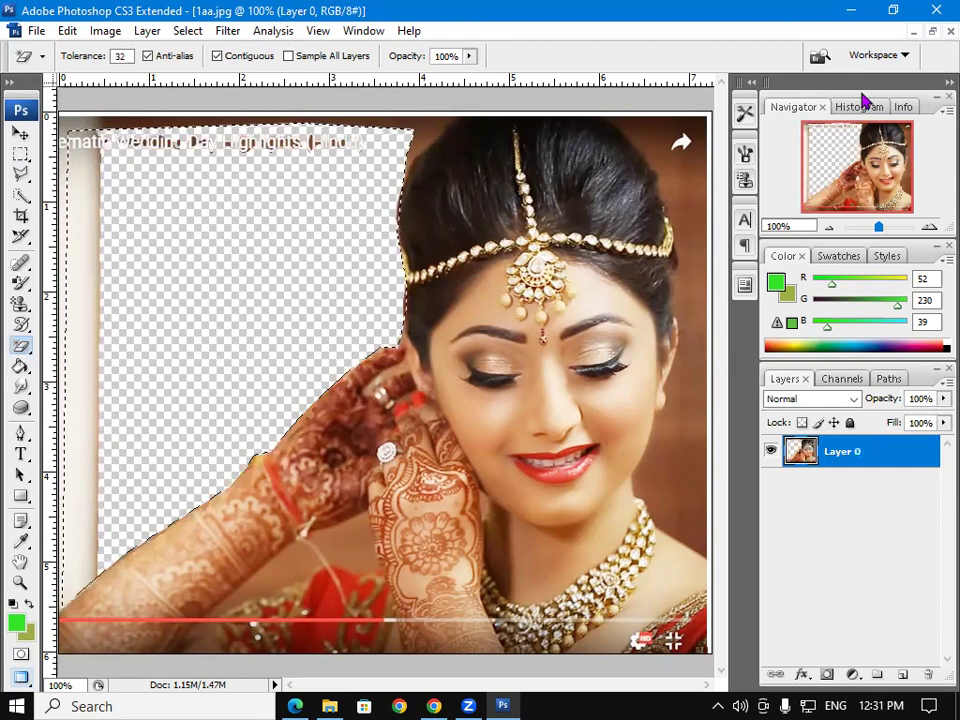
Restore the document into a floating window and move it up and left.
click(932, 33)
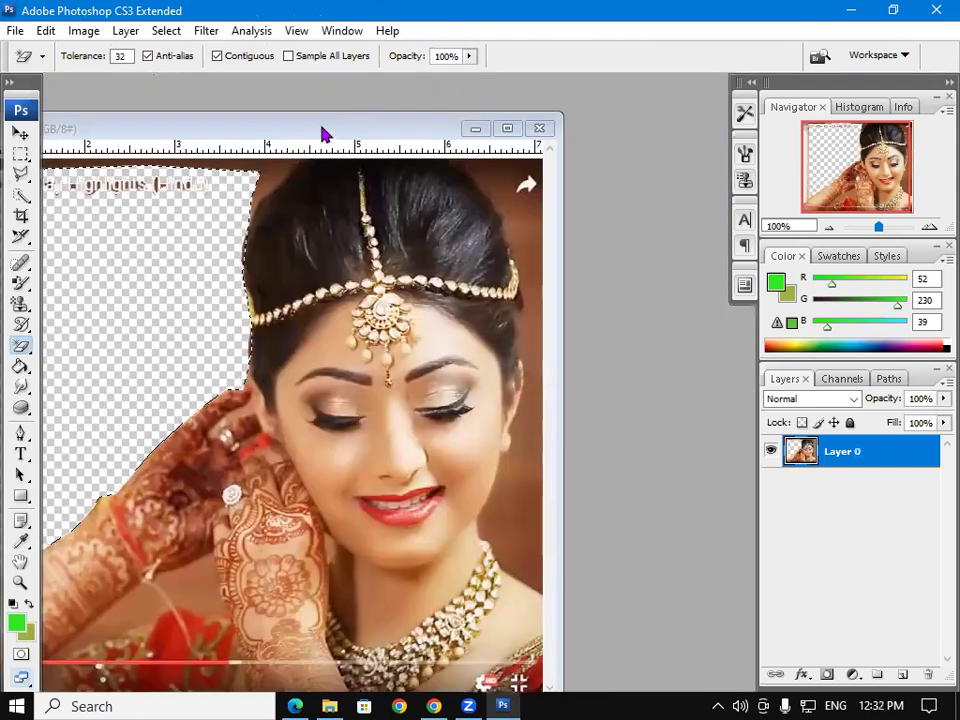
drag(336, 101, 468, 67)
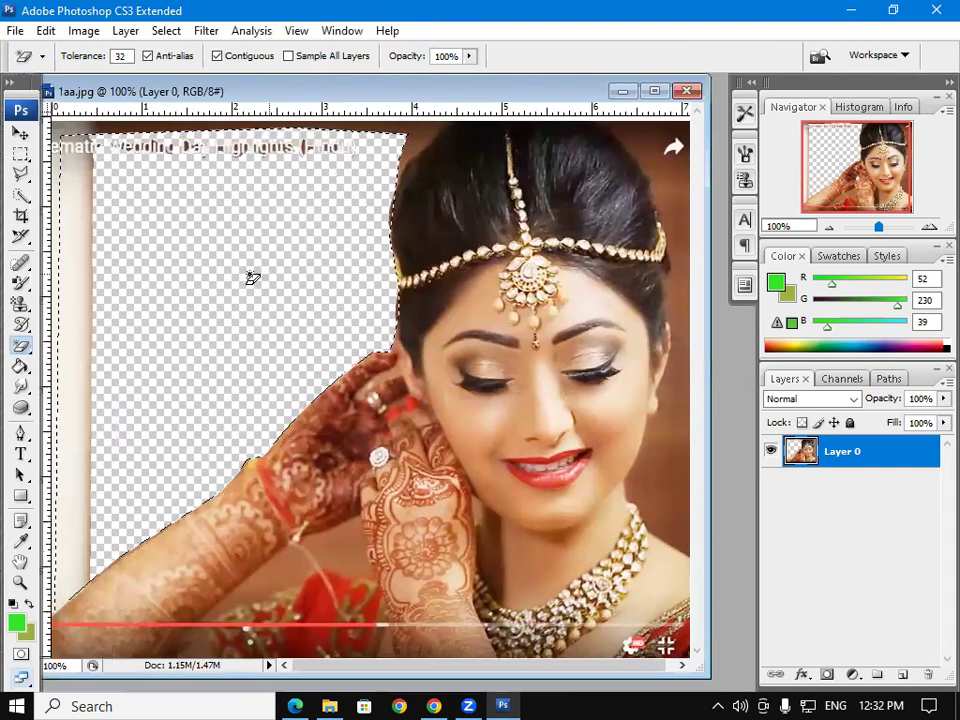
click(29, 370)
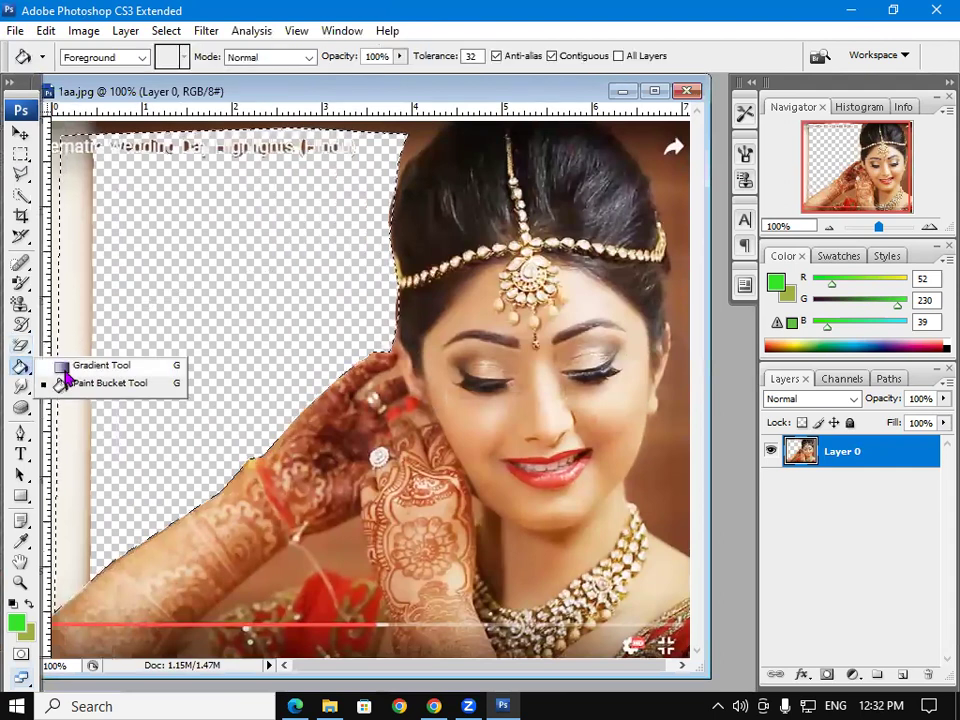
click(62, 366)
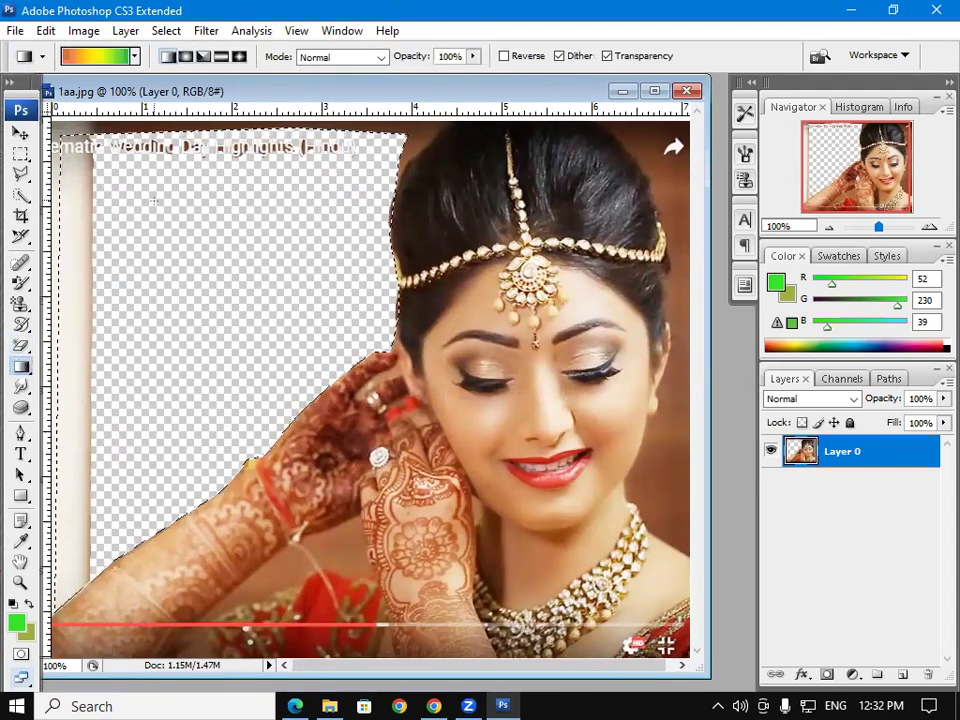
Fill the erased area with a red-yellow-green gradient and nudge the yellow stop in the Gradient Editor.
drag(185, 250, 214, 322)
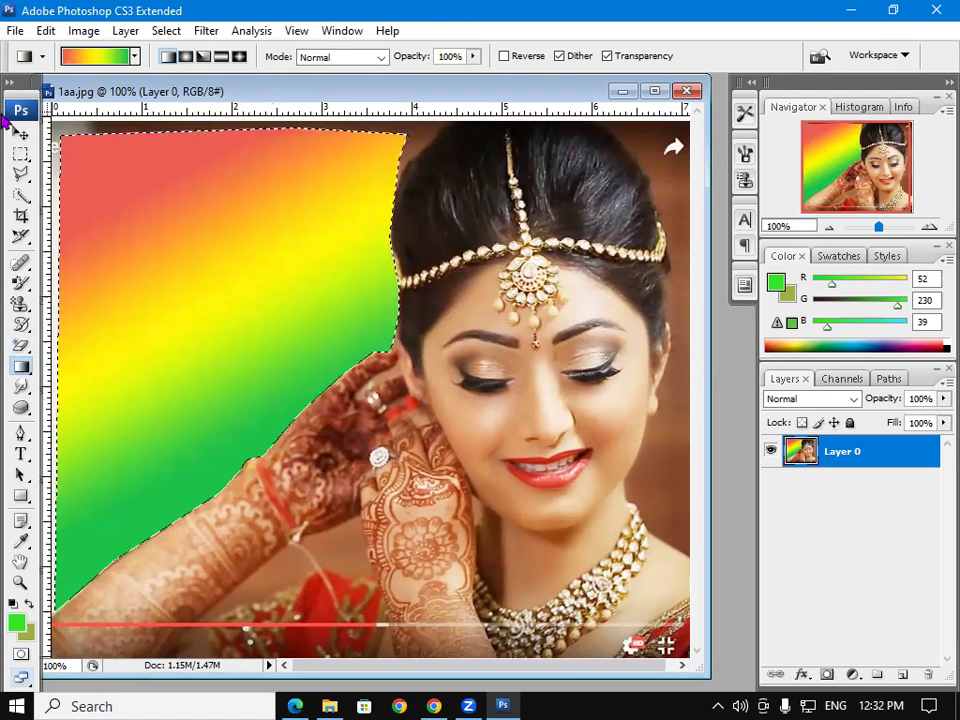
click(136, 57)
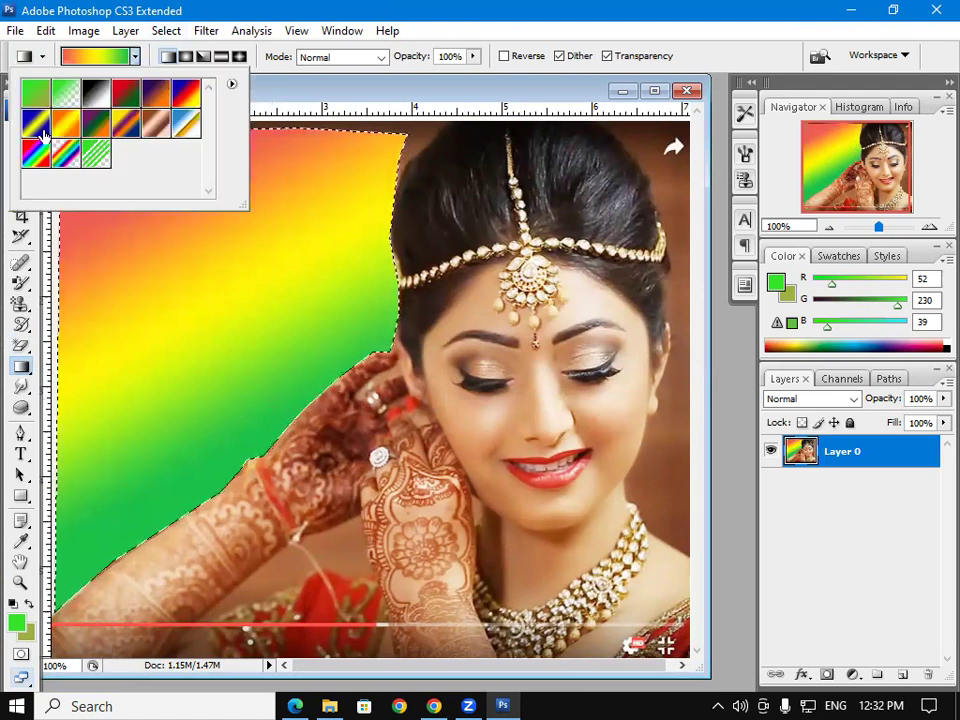
click(95, 57)
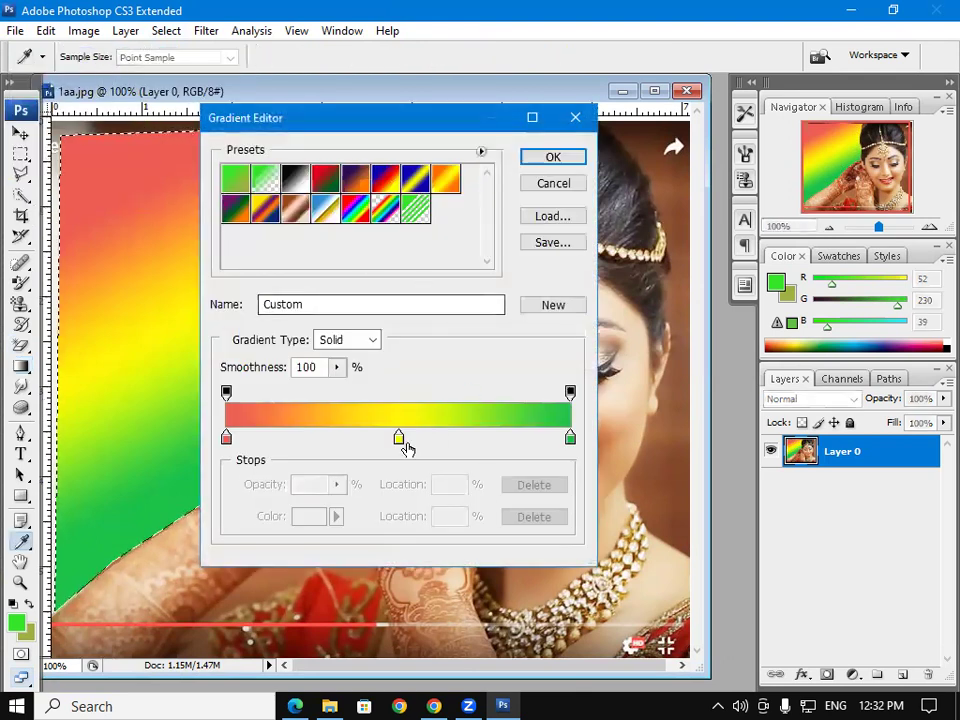
click(399, 440)
mouse_move(398, 440)
mouse_down()
mouse_move(384, 448)
mouse_move(401, 450)
mouse_up()
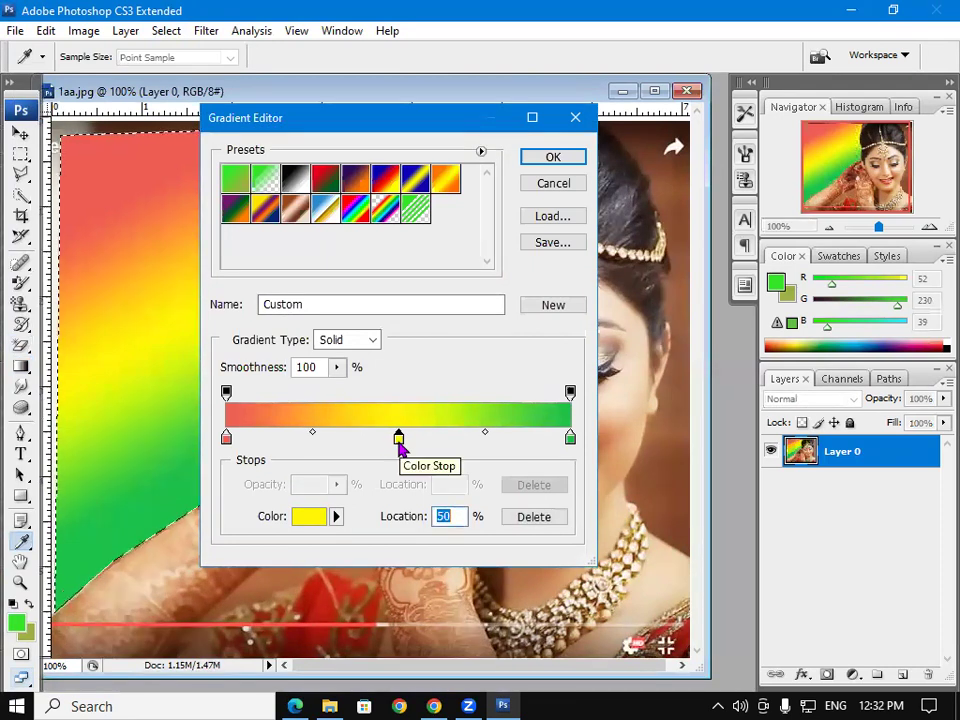
click(553, 157)
Fill the gradient bands with green using the Paint Bucket Tool.
right_click(21, 366)
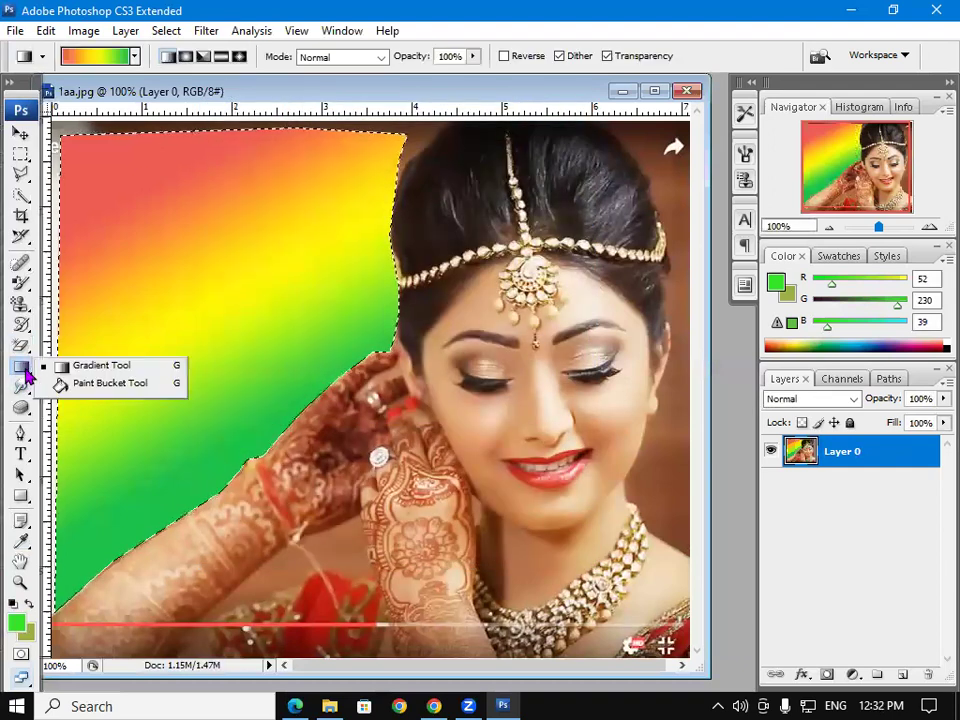
click(105, 384)
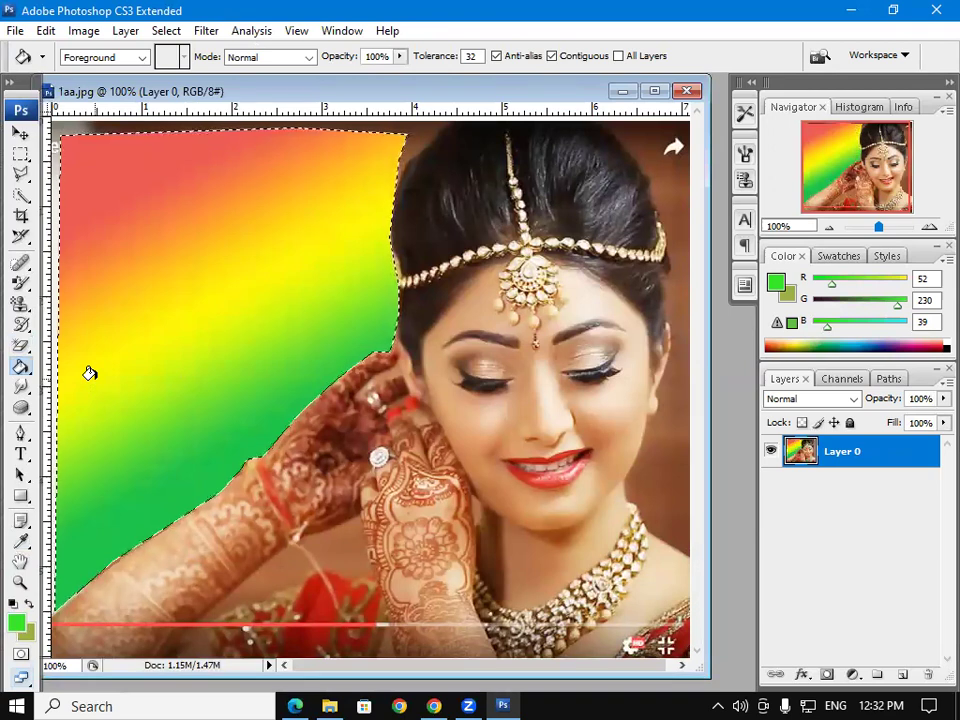
right_click(31, 374)
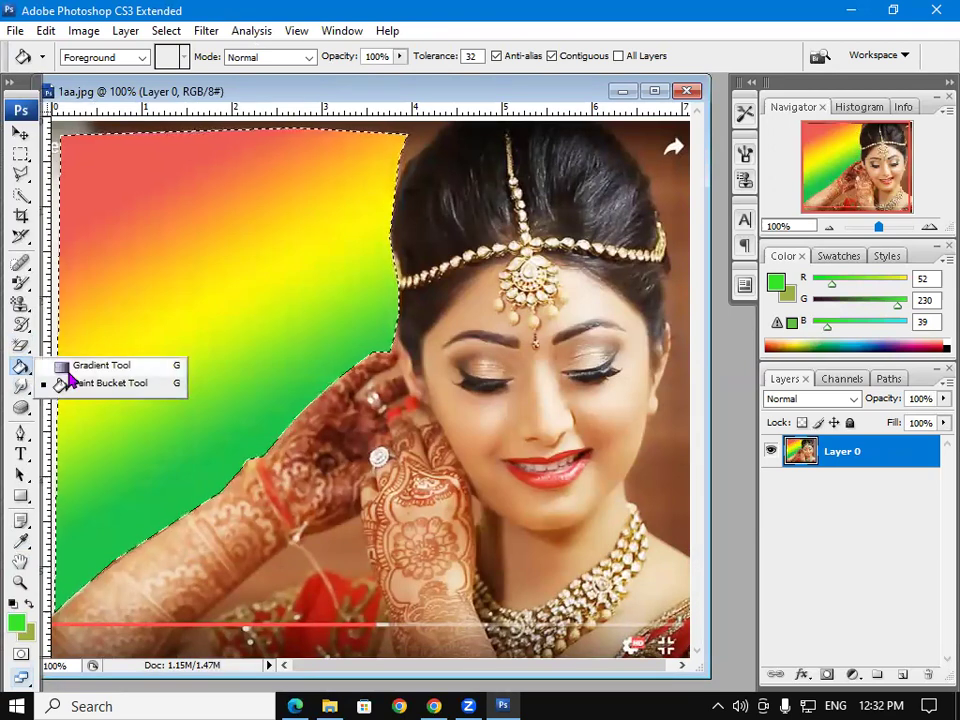
click(60, 384)
click(236, 343)
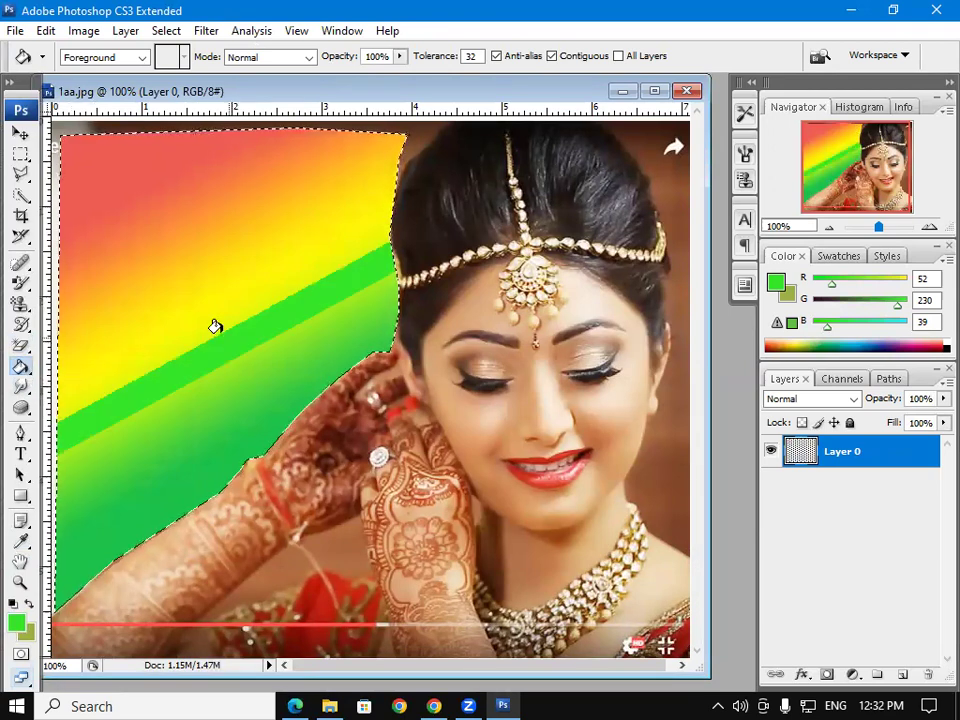
click(198, 310)
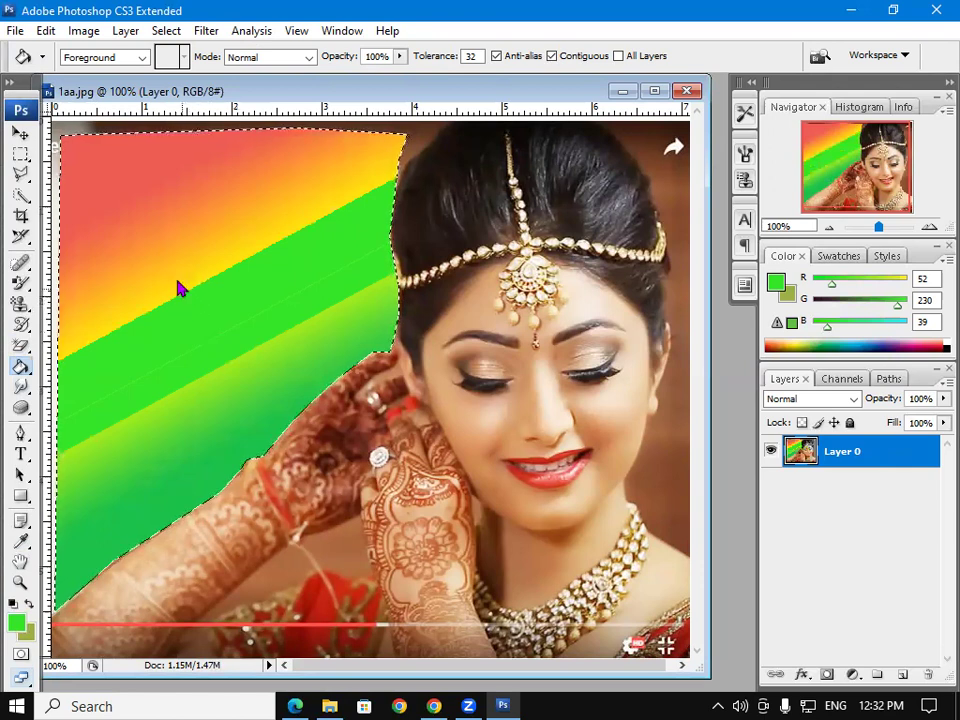
click(176, 274)
click(154, 246)
click(154, 243)
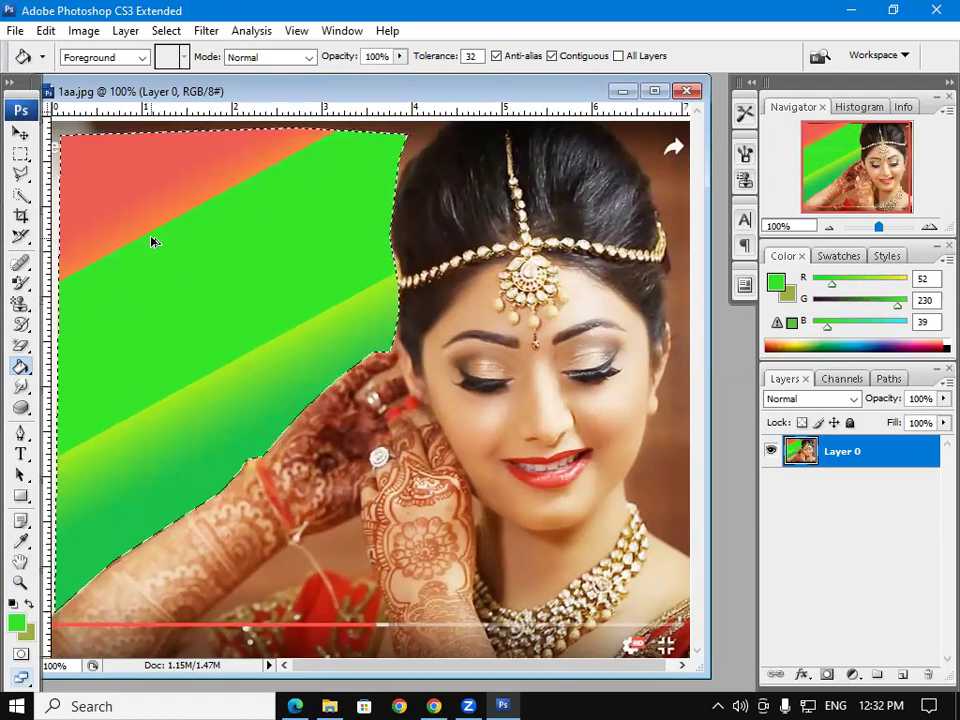
Undo the green fills and gradient, then fill the transparent background solid green.
key(ctrl+z)
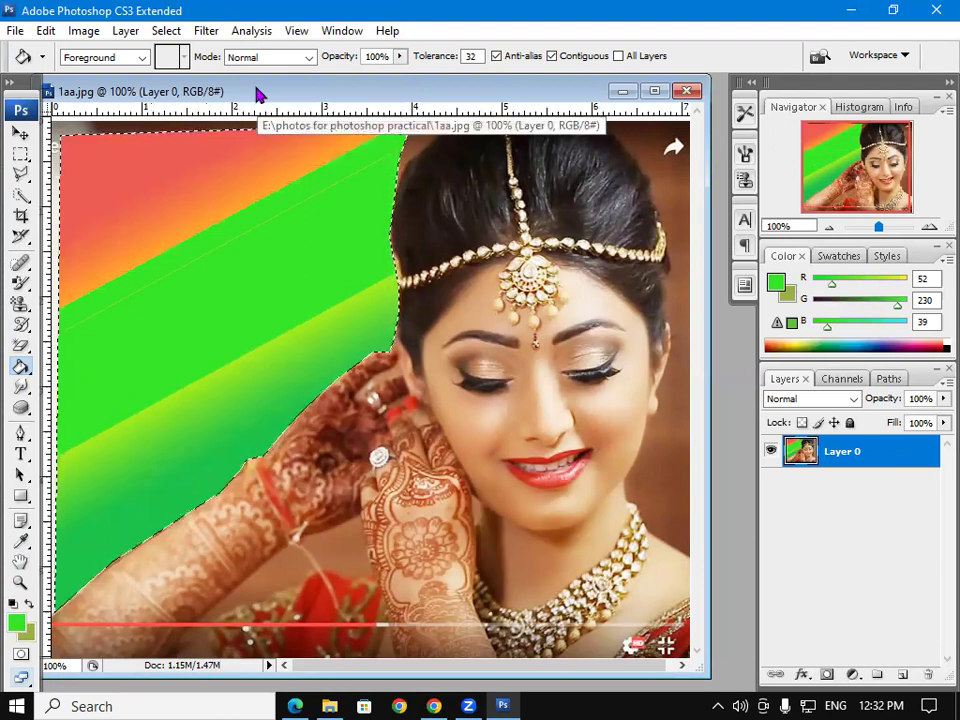
key(ctrl+alt+z)
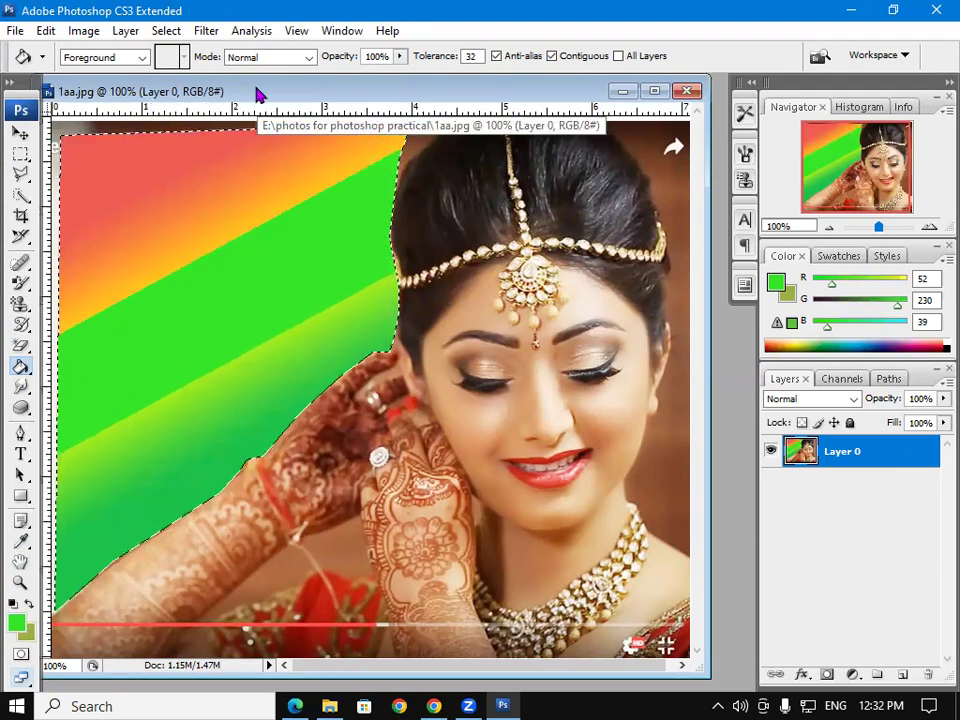
key(ctrl+alt+z)
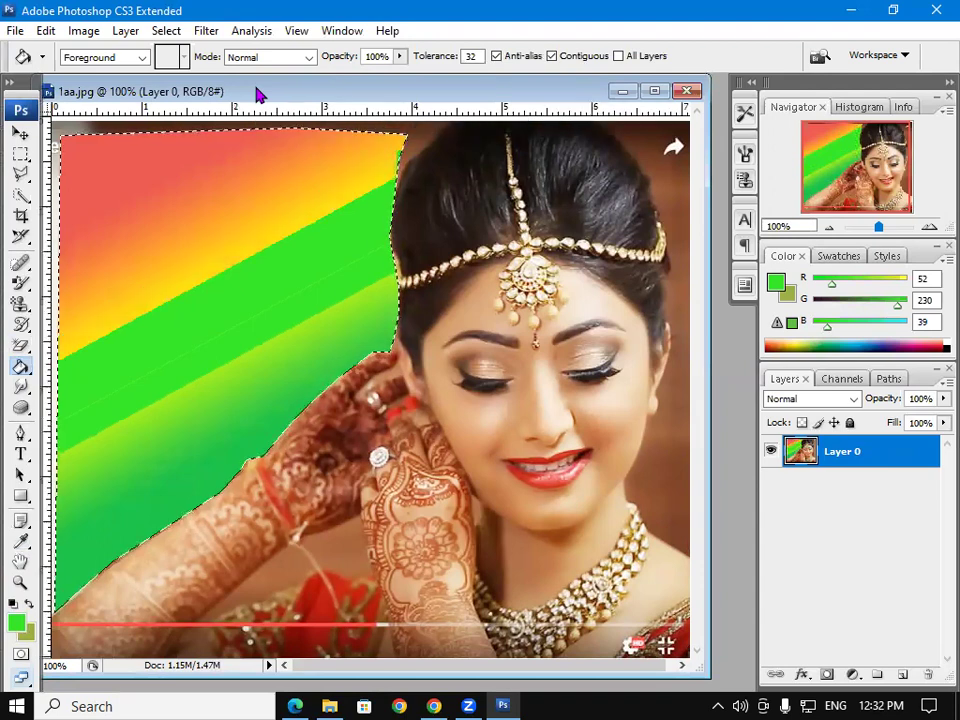
key(ctrl+alt+z)
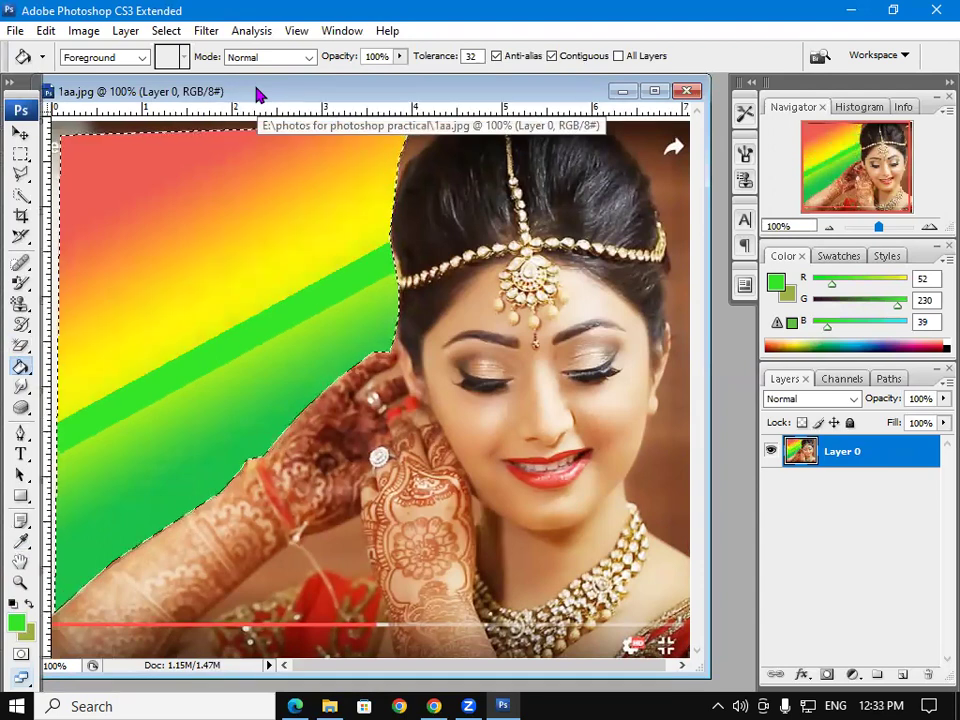
key(ctrl+alt+z)
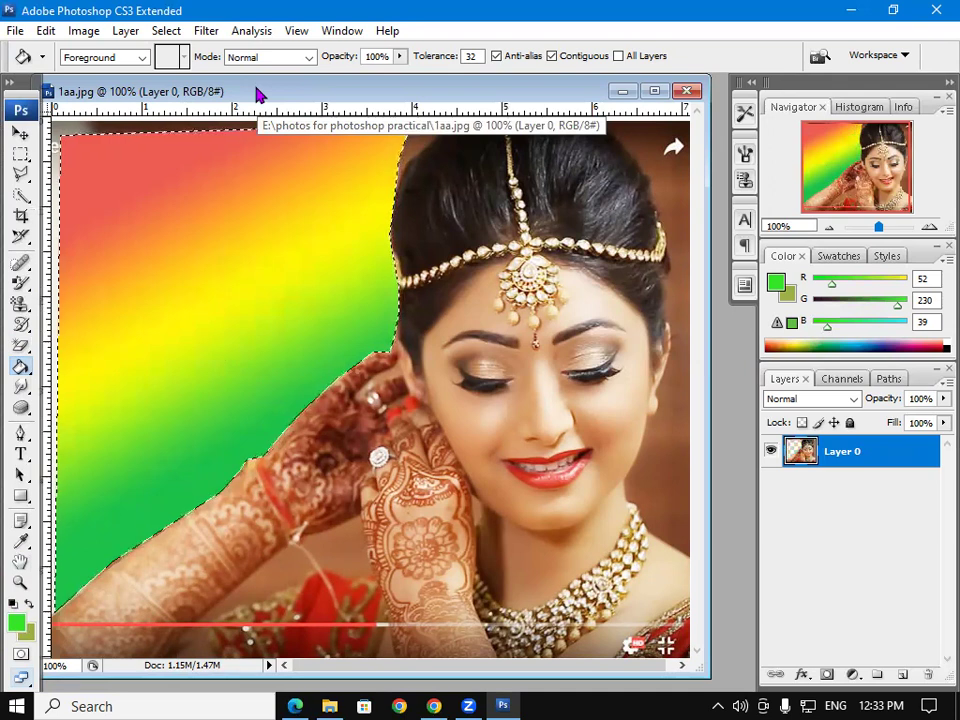
key(ctrl+alt+z)
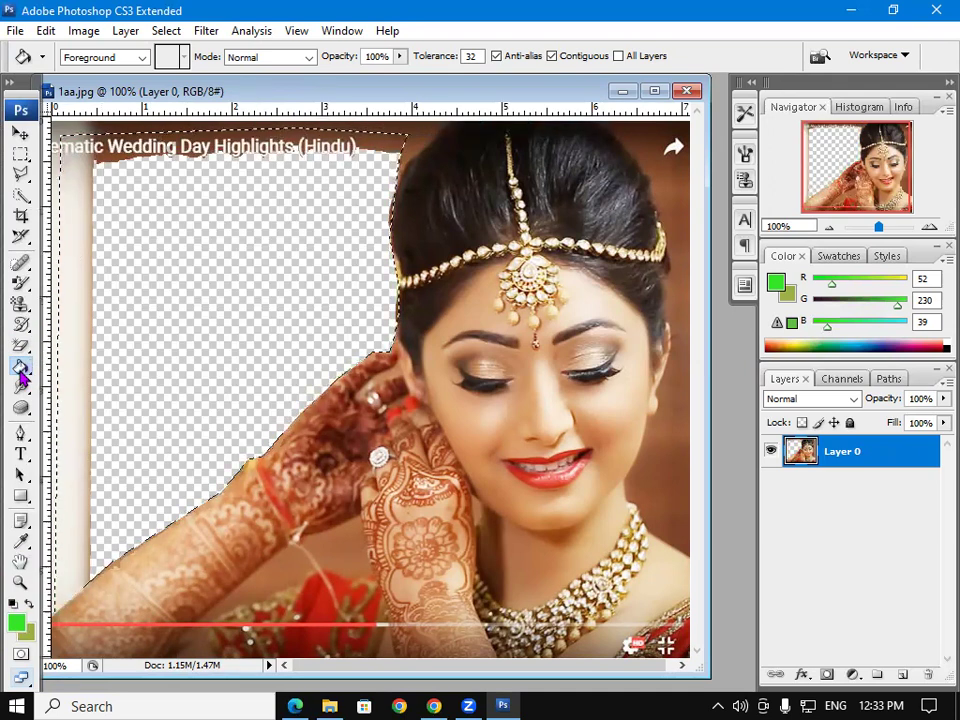
click(134, 341)
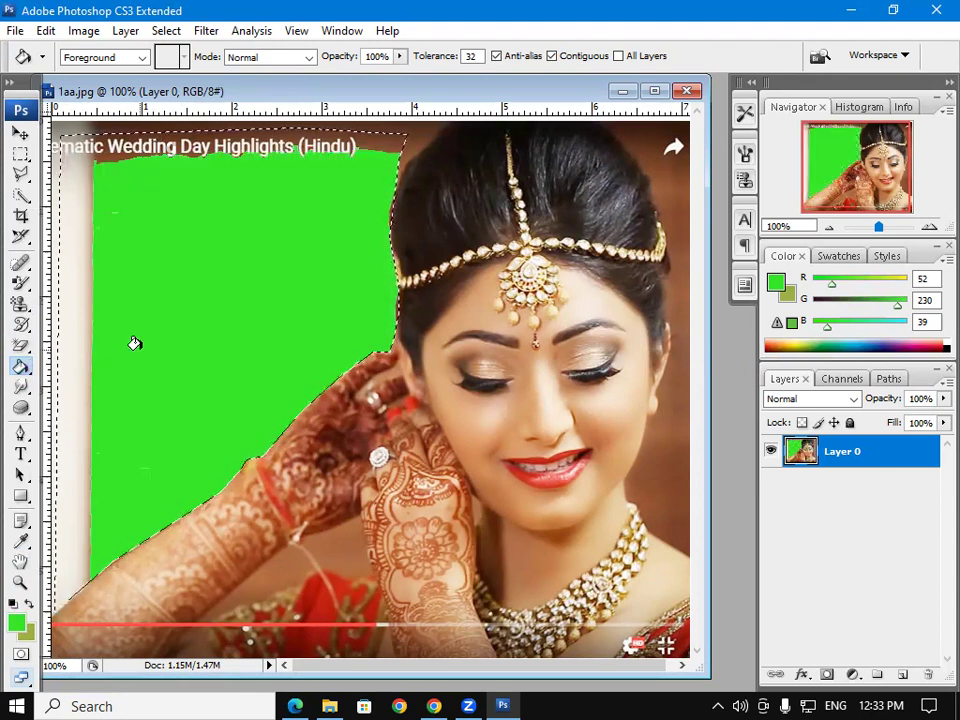
click(22, 369)
Set the Blur Tool to 100% strength, clear the selection, and blur the bride's face and jewellery.
click(22, 390)
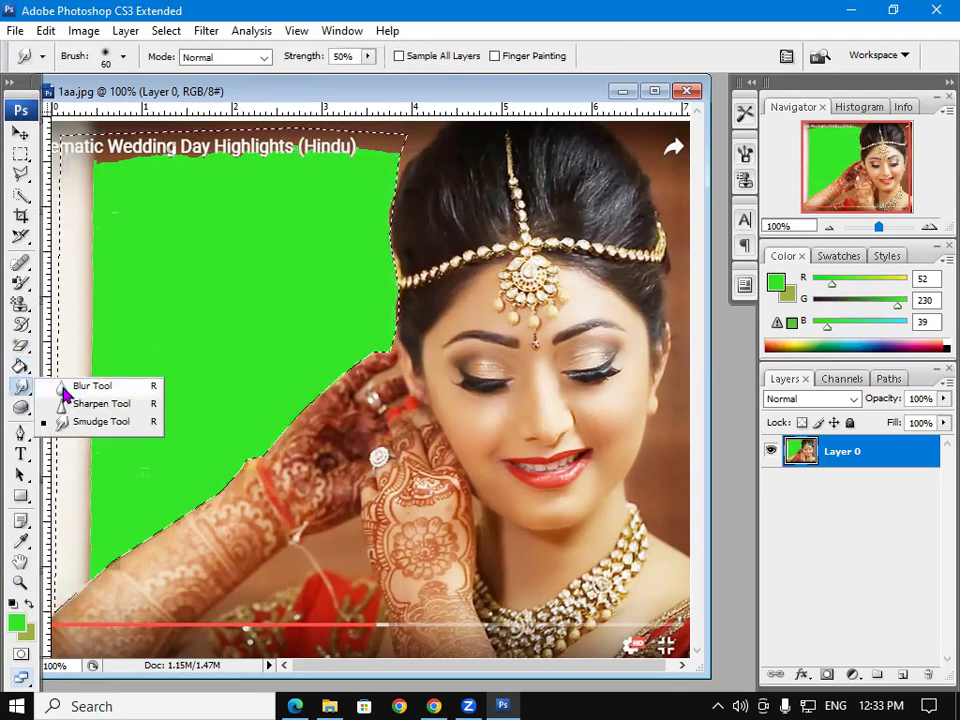
click(63, 393)
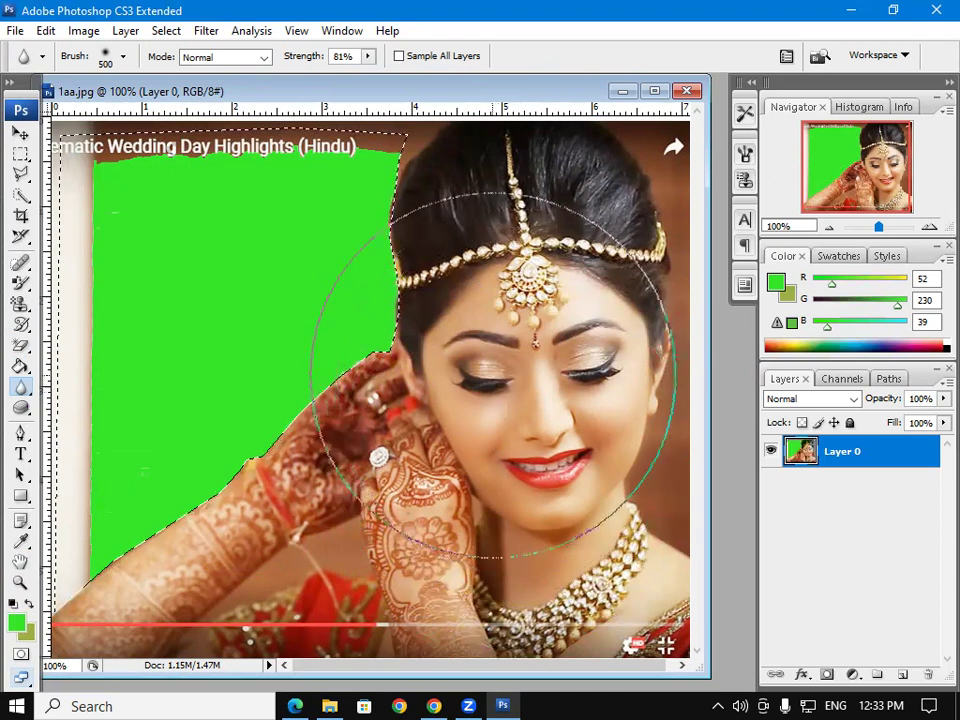
click(367, 57)
drag(370, 72, 398, 76)
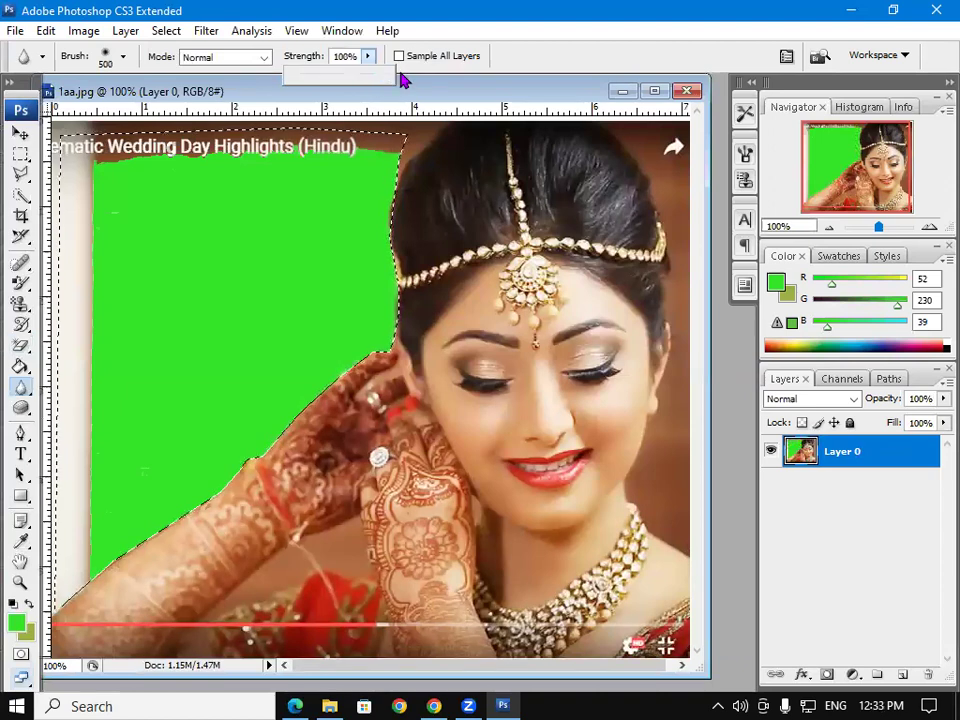
click(520, 390)
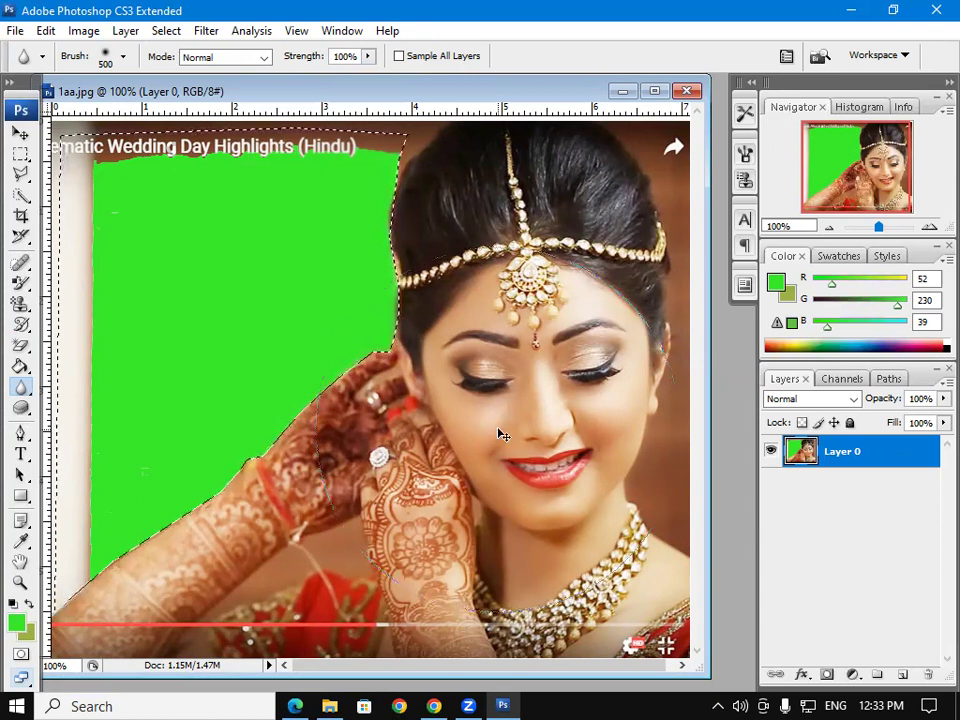
key(ctrl+d)
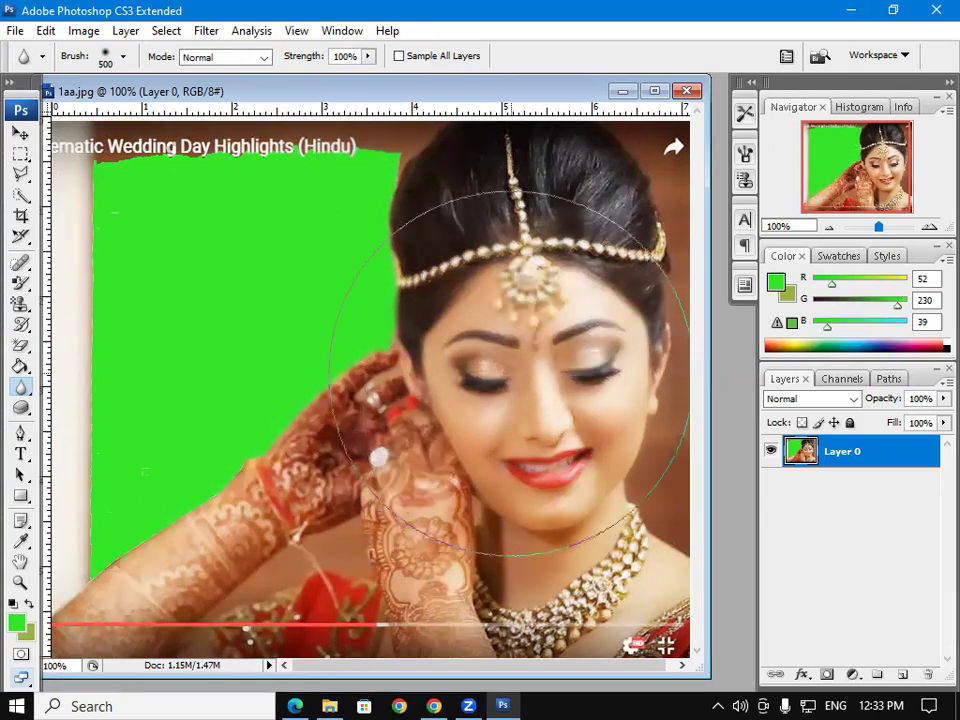
drag(510, 372, 512, 374)
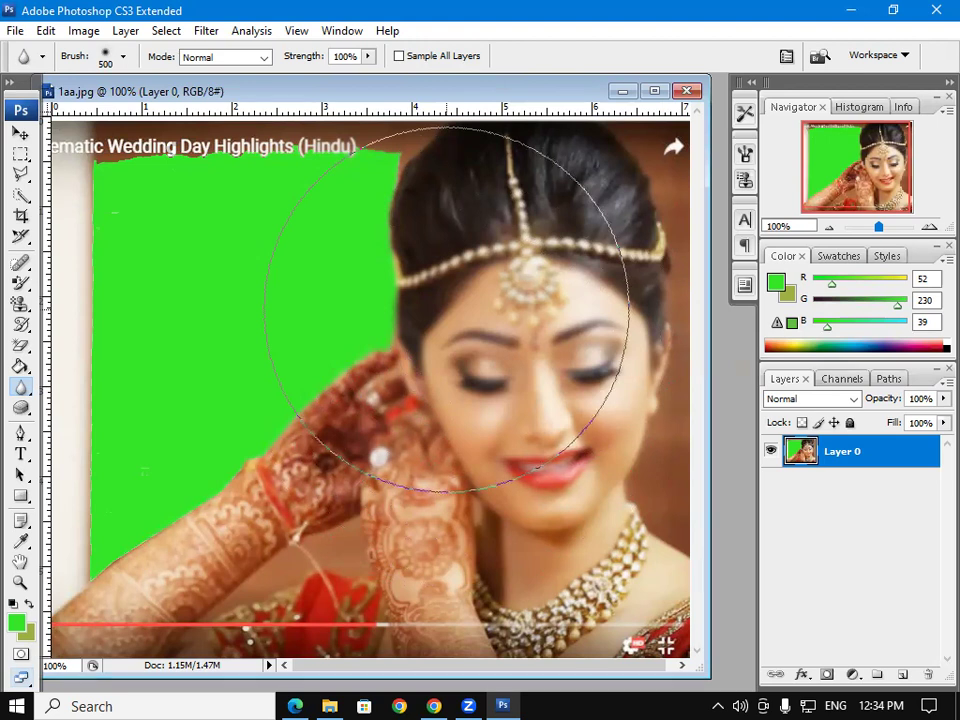
Set the foreground colour to yellow-green (bbe627).
click(16, 625)
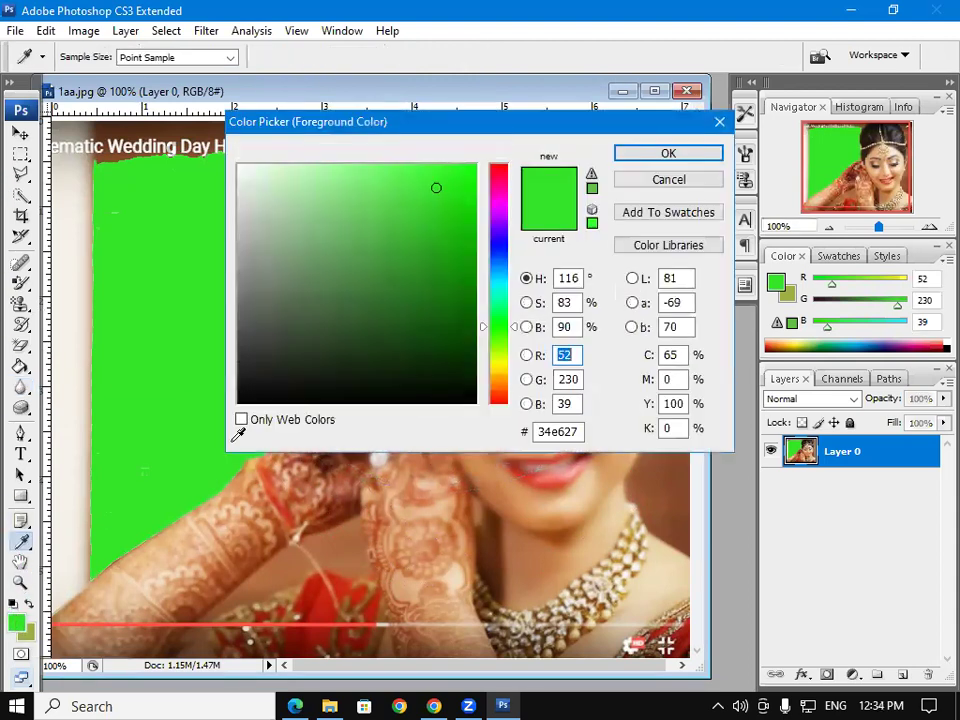
drag(511, 208, 503, 355)
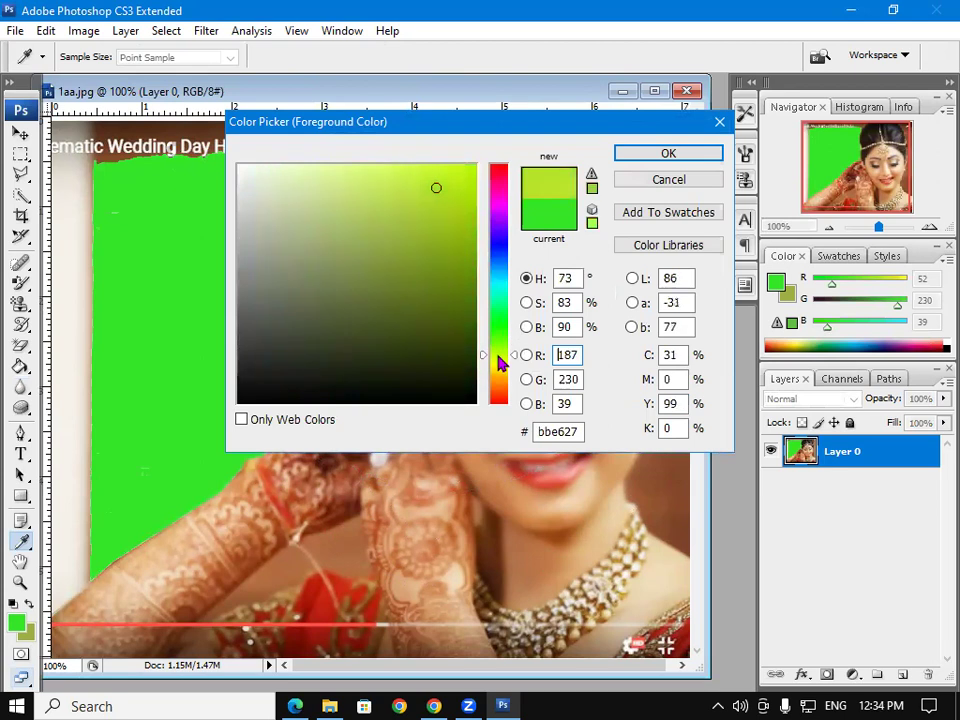
click(649, 158)
Select the Color Replacement Tool from the brush tool flyouts.
click(20, 386)
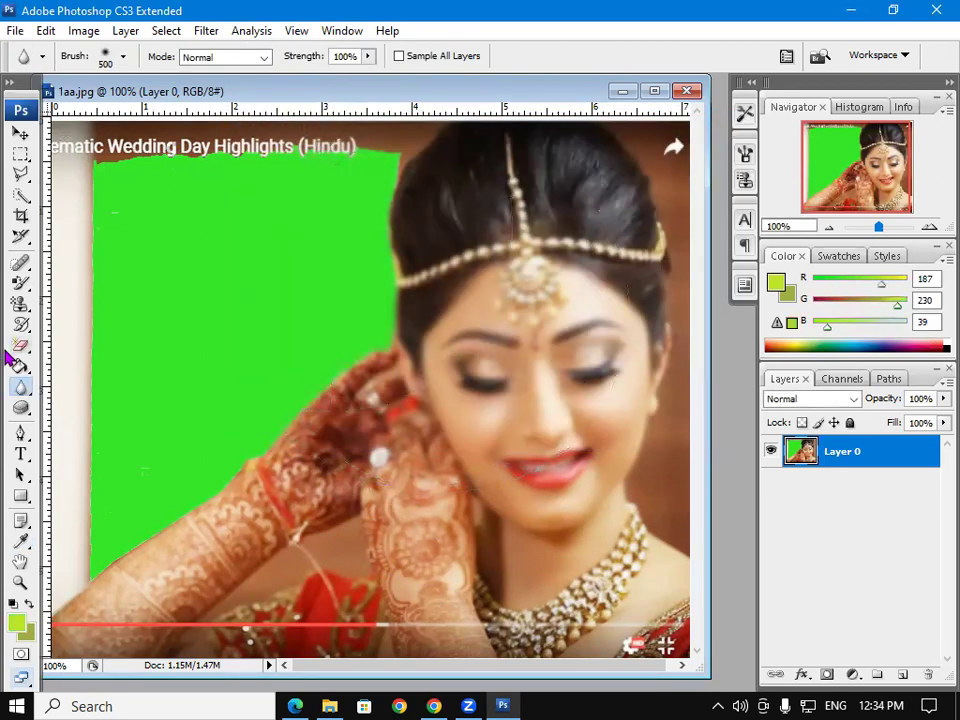
click(22, 326)
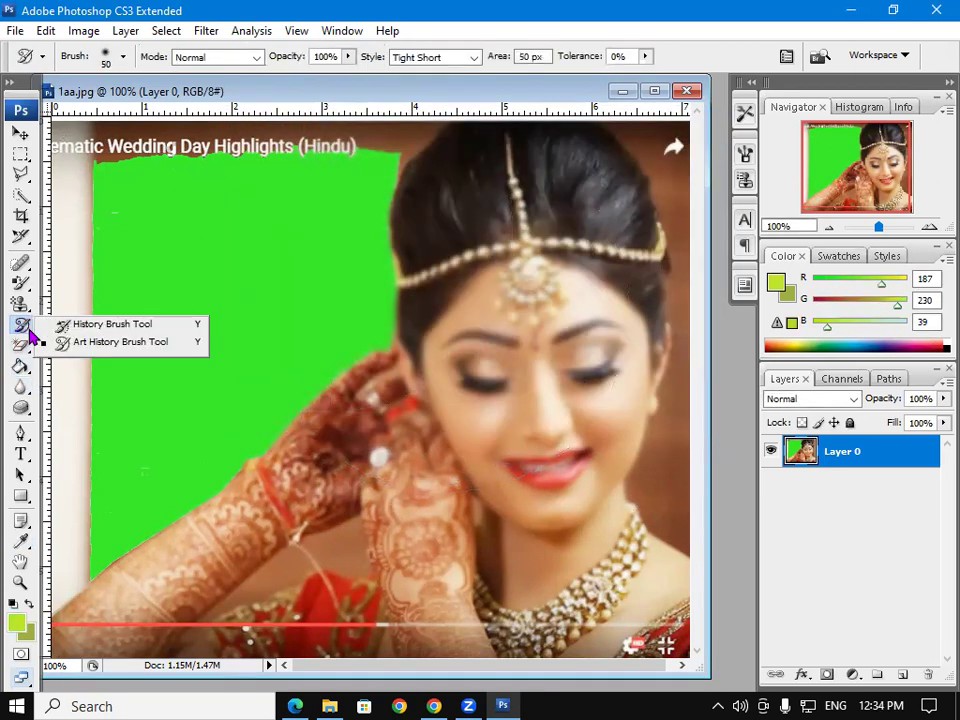
click(20, 305)
mouse_move(20, 283)
mouse_down()
mouse_move(103, 320)
mouse_move(5, 372)
mouse_up()
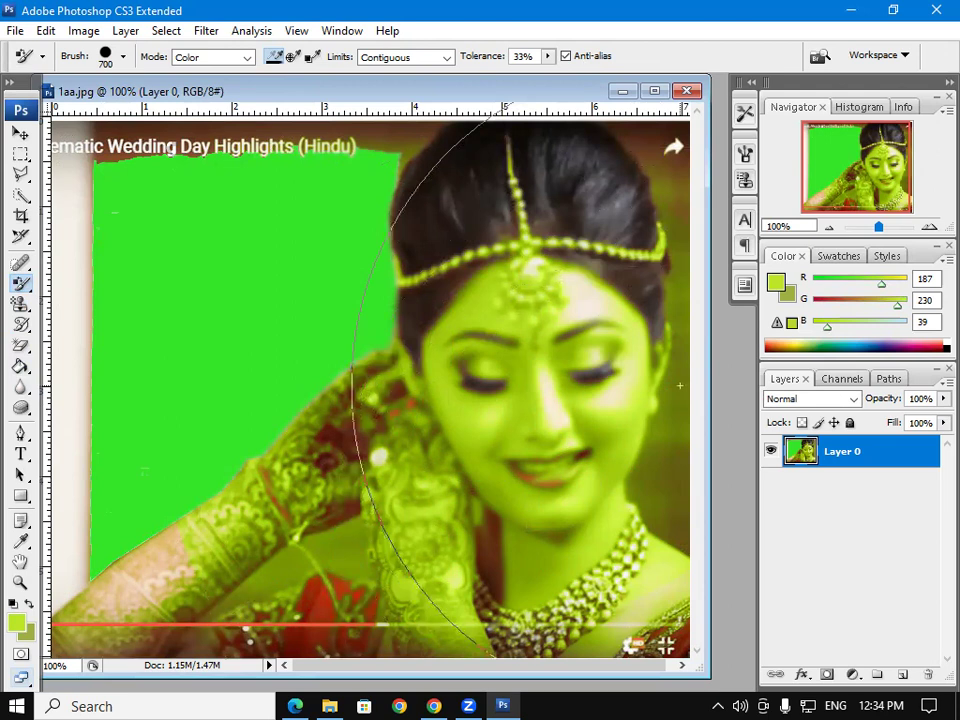
Select the Sharpen Tool from the blur and sharpen flyout.
click(29, 397)
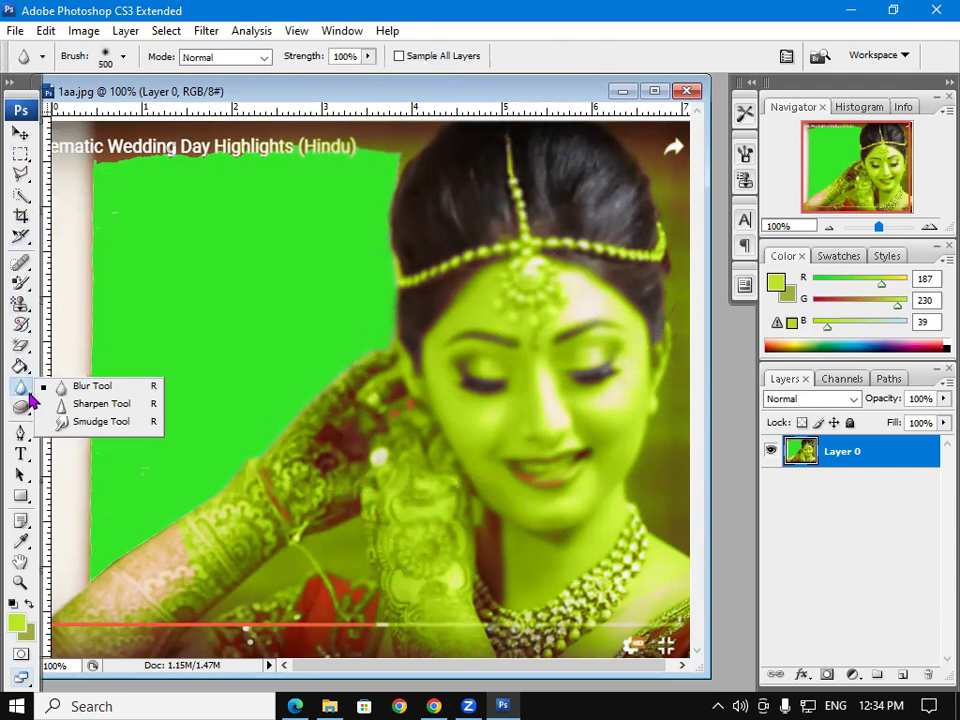
click(100, 403)
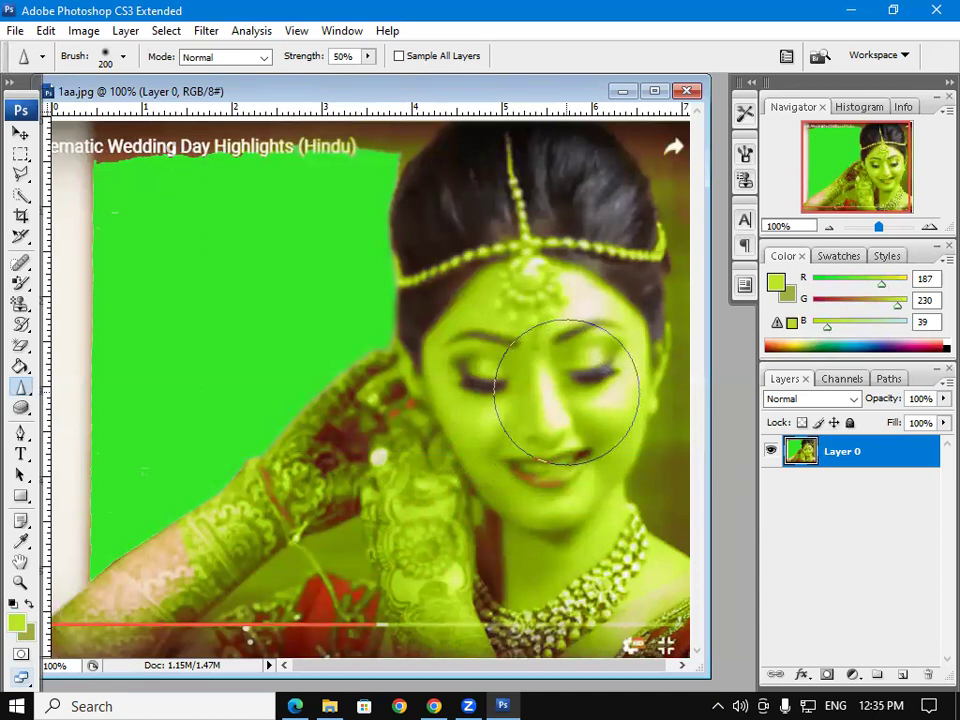
right_click(22, 397)
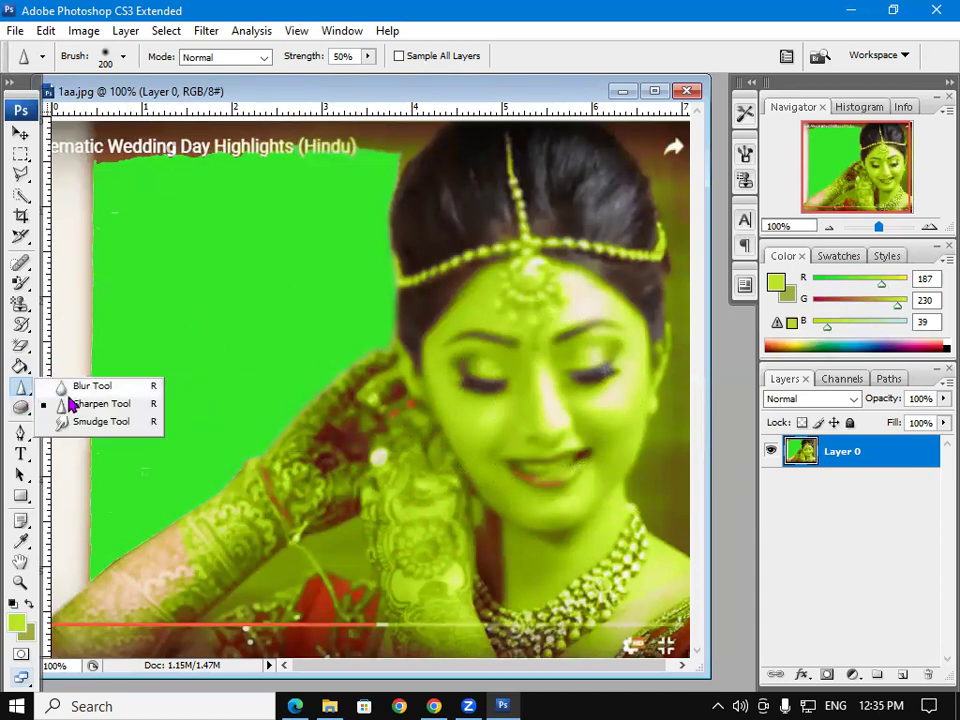
click(82, 404)
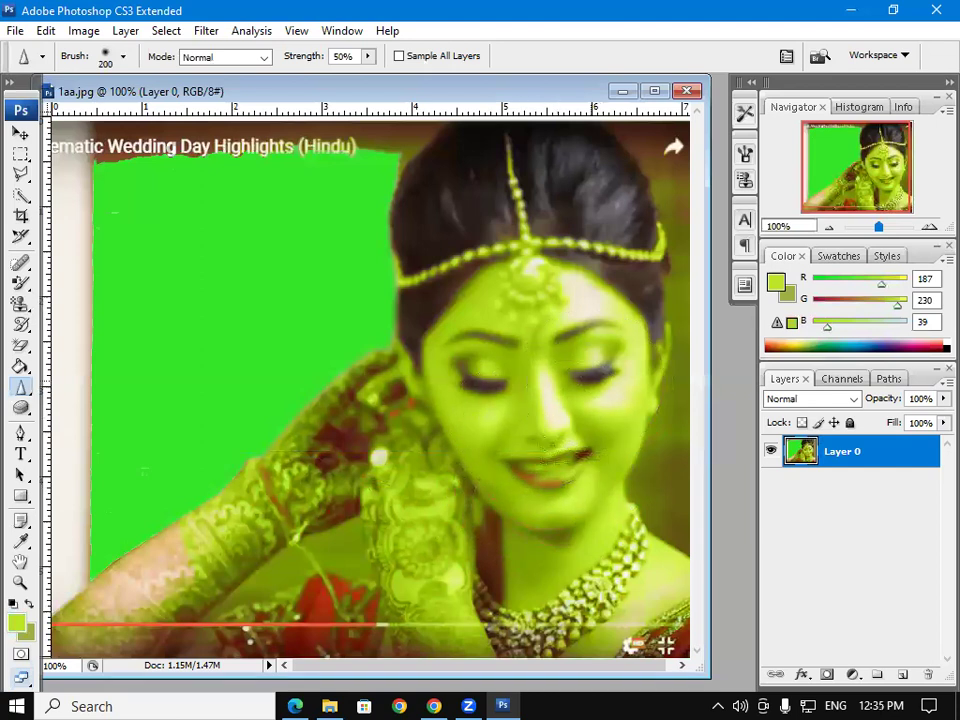
Sharpen the bride's eyes, nose, mouth and cheeks at 50% strength.
drag(543, 396, 482, 407)
drag(430, 338, 535, 340)
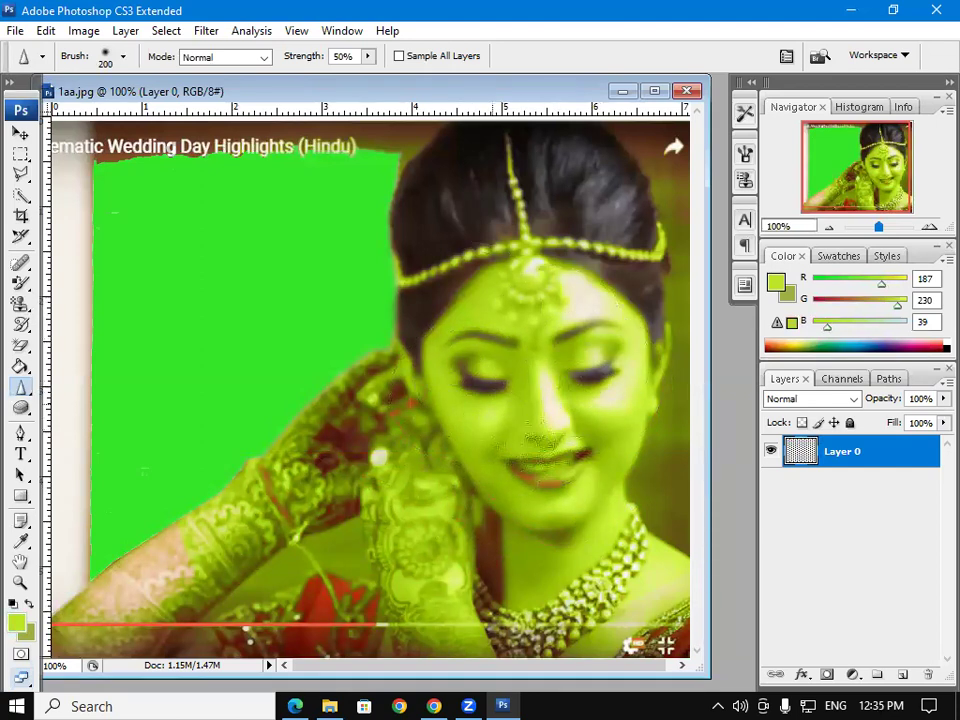
drag(579, 407, 572, 330)
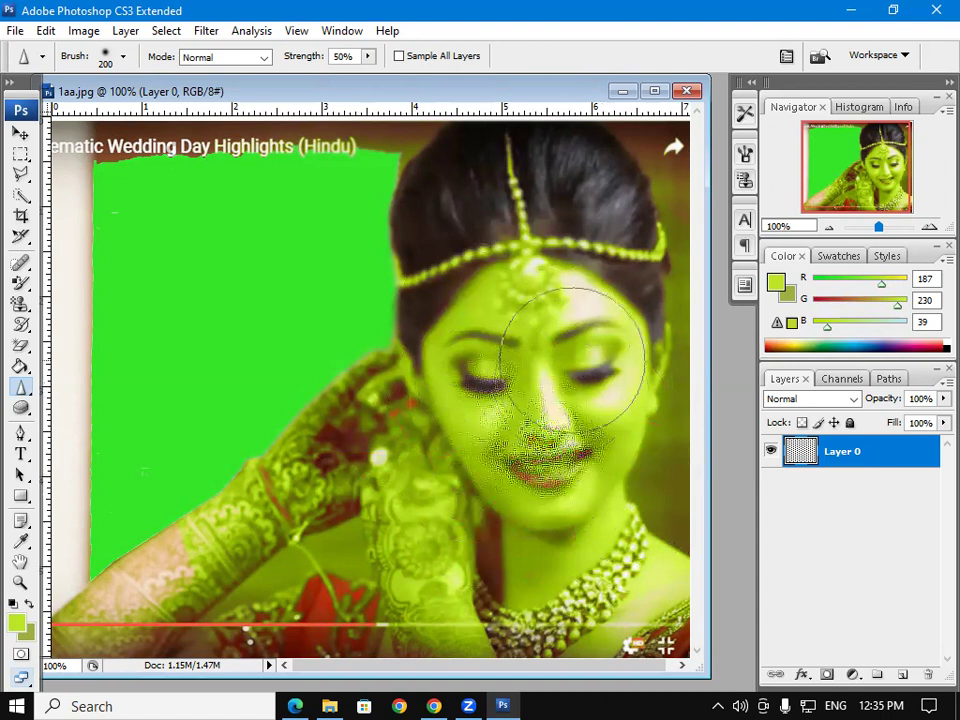
mouse_move(572, 330)
mouse_down()
mouse_move(455, 413)
mouse_move(611, 428)
mouse_up()
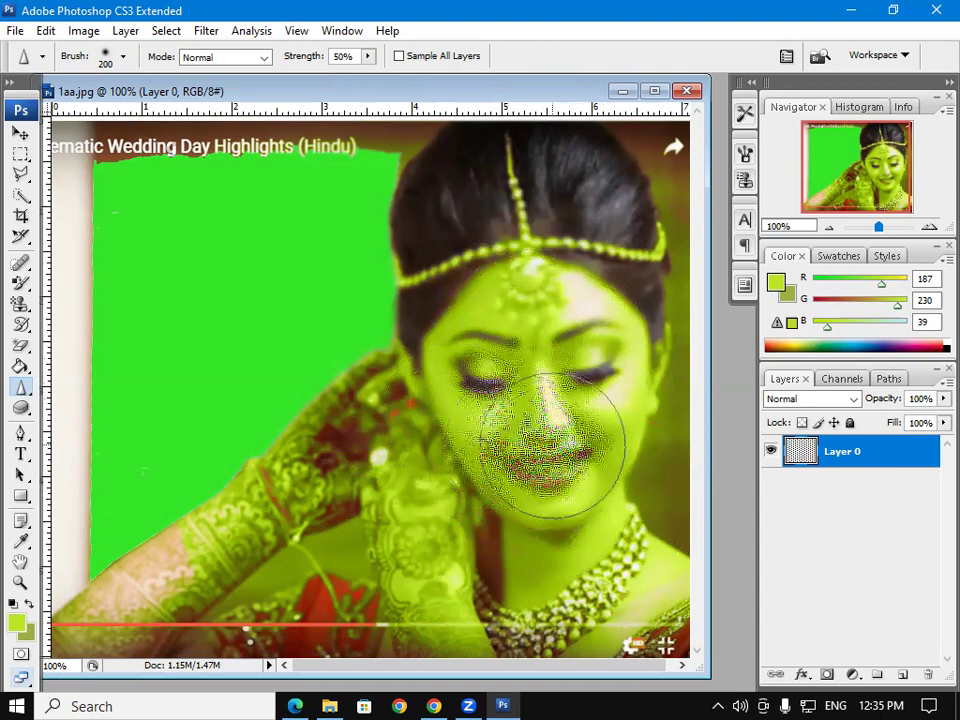
drag(553, 440, 554, 441)
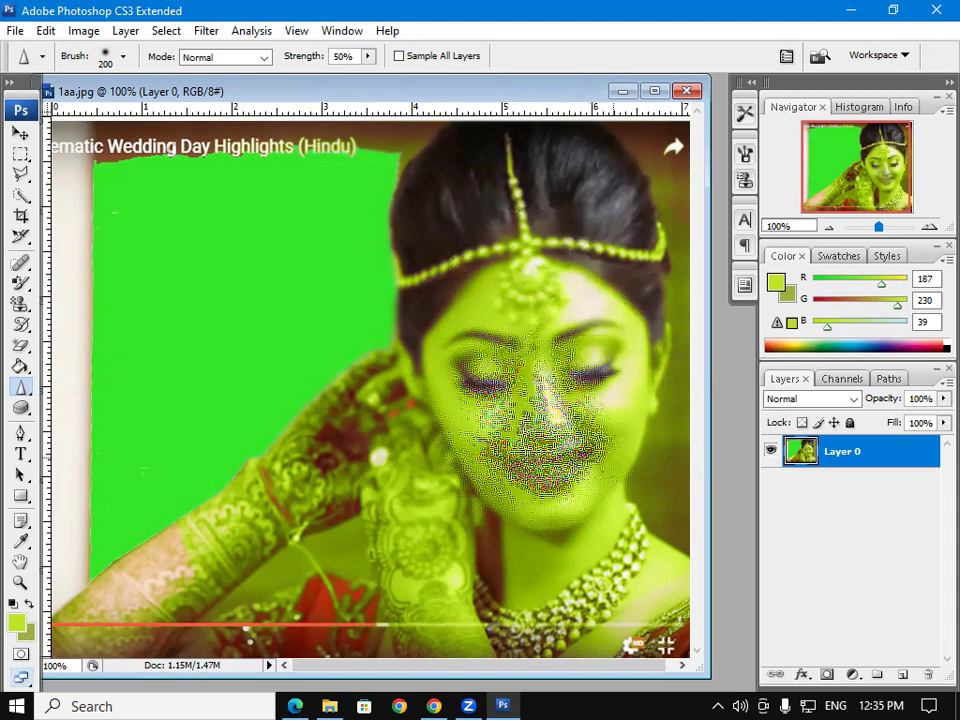
drag(470, 340, 440, 440)
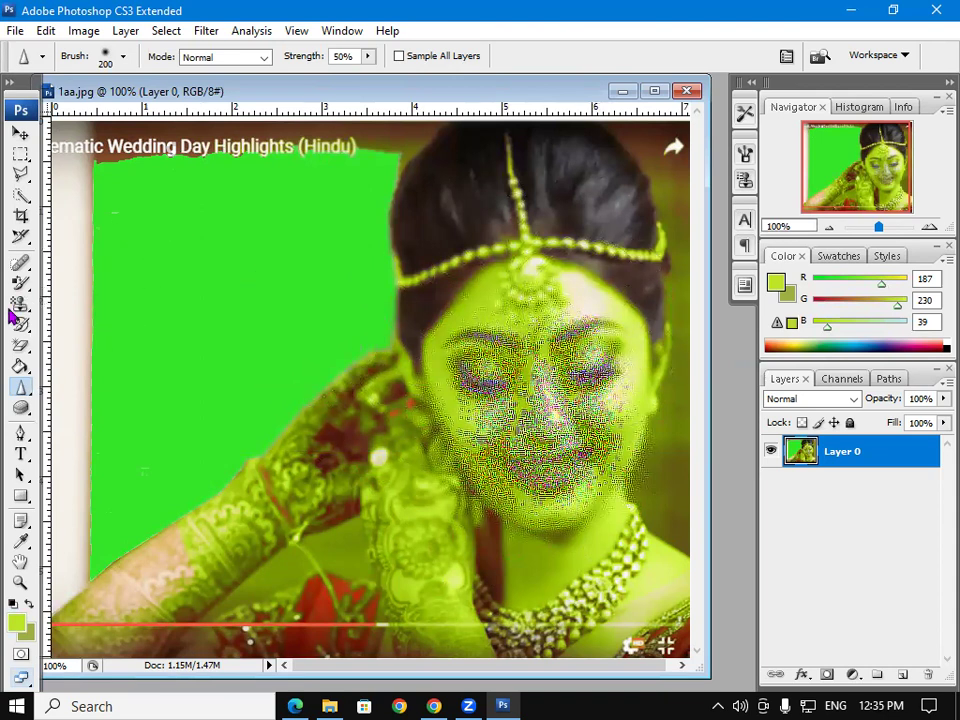
right_click(24, 398)
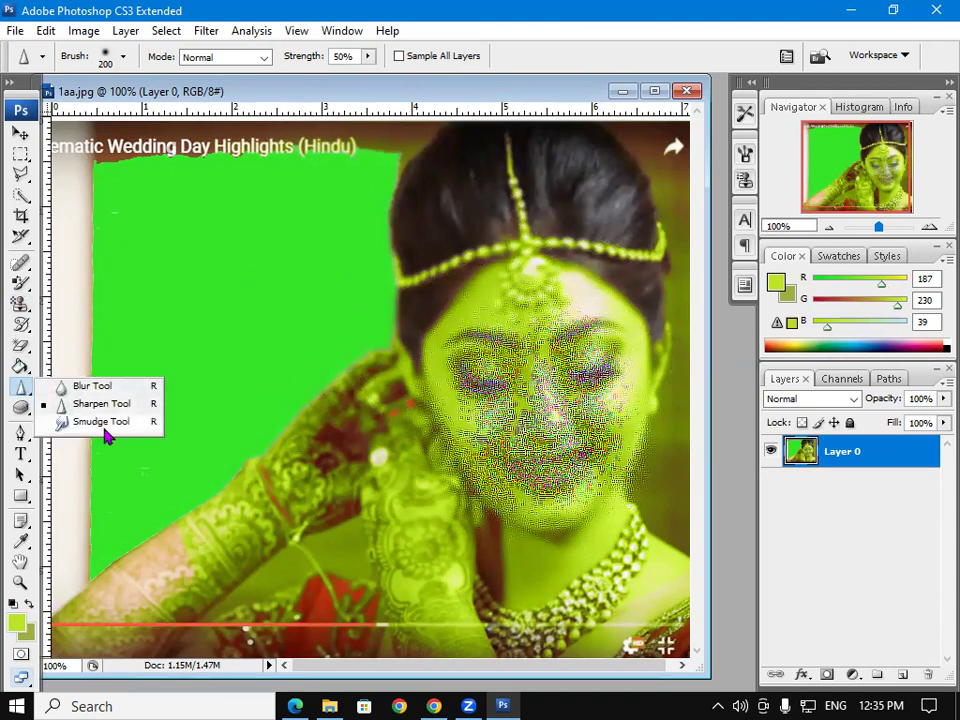
Minimise the edited photo and open 5Brides-prefer-looking-Naturally-Glowing.jpg in a maximised window.
click(622, 92)
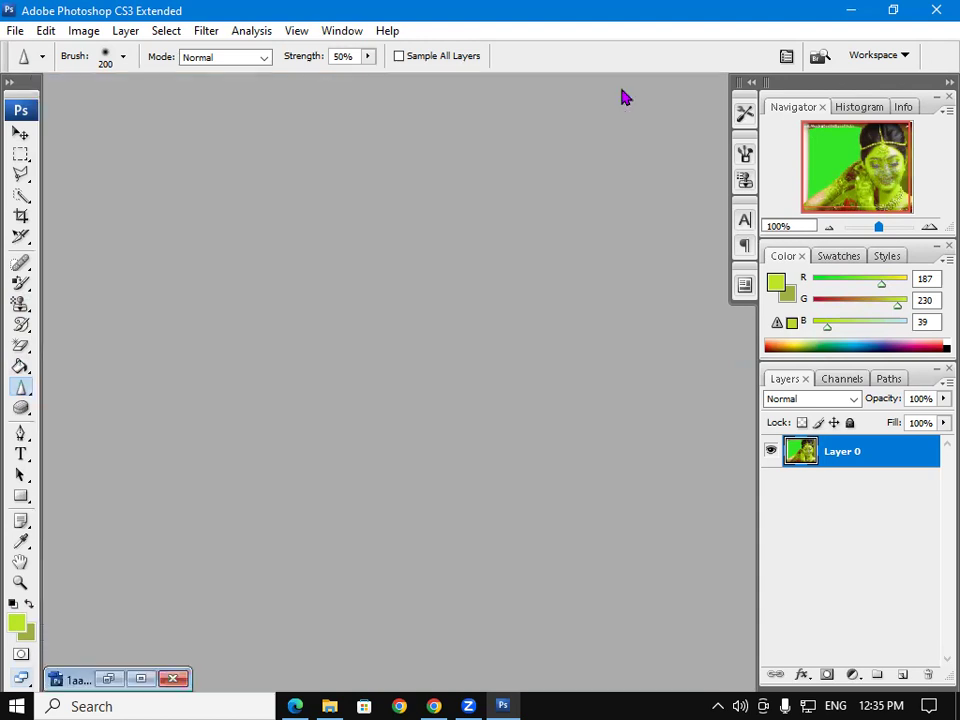
double_click(399, 251)
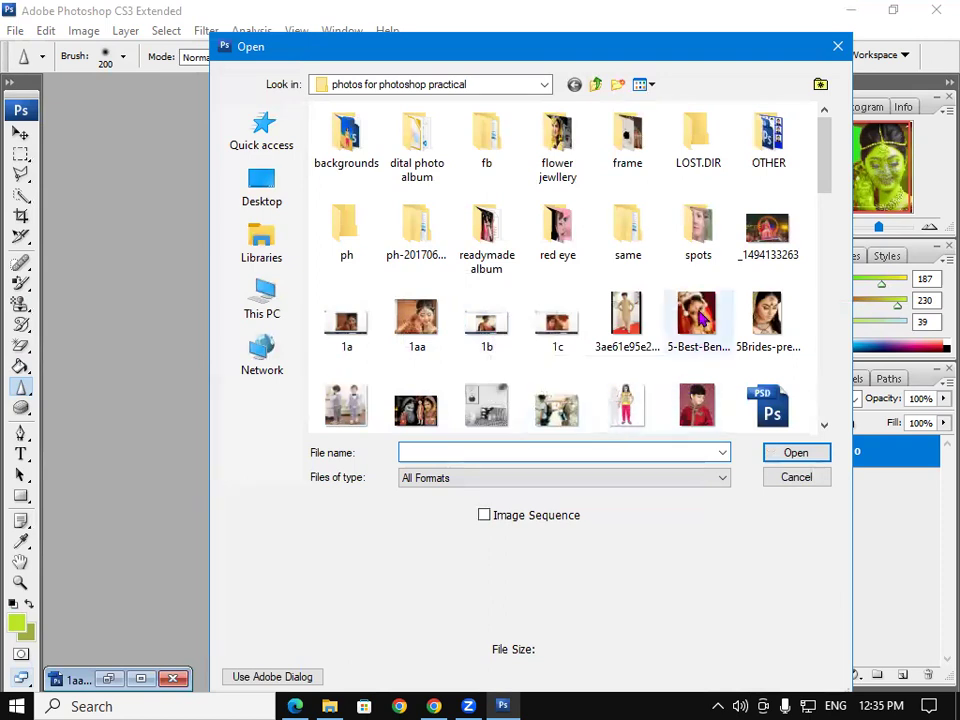
double_click(768, 316)
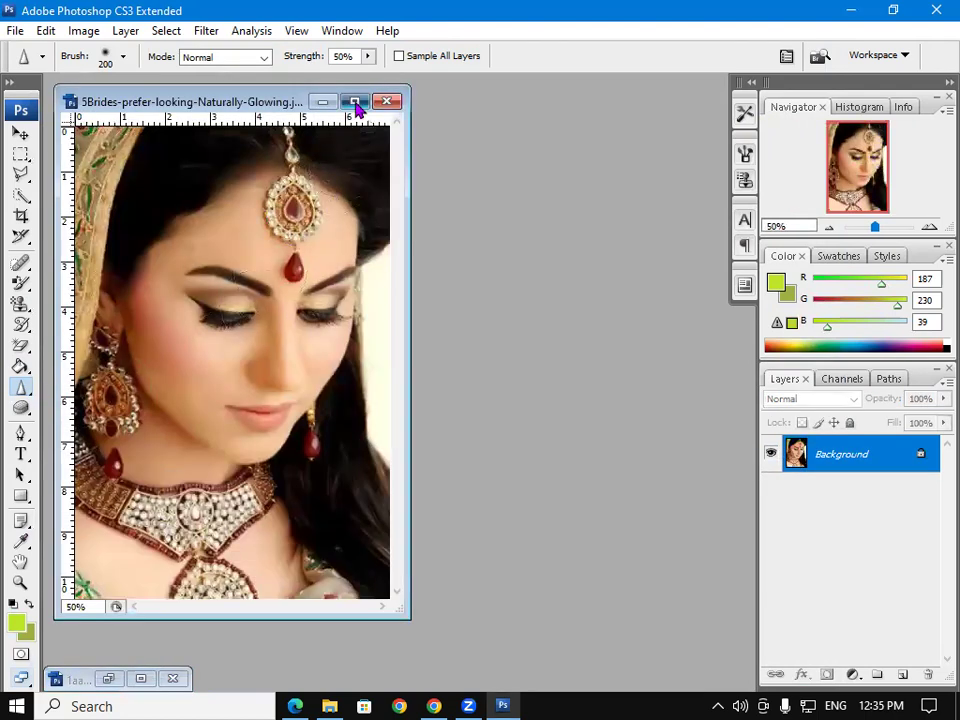
click(355, 102)
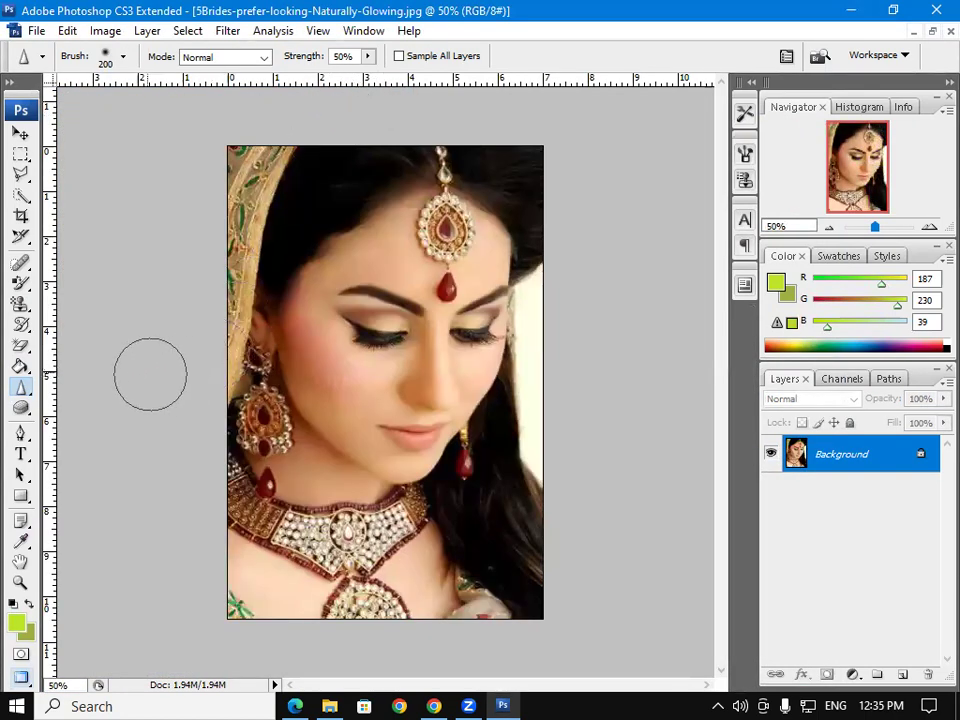
Zoom in and smudge the nose tip and the skin above the eyelid.
click(21, 388)
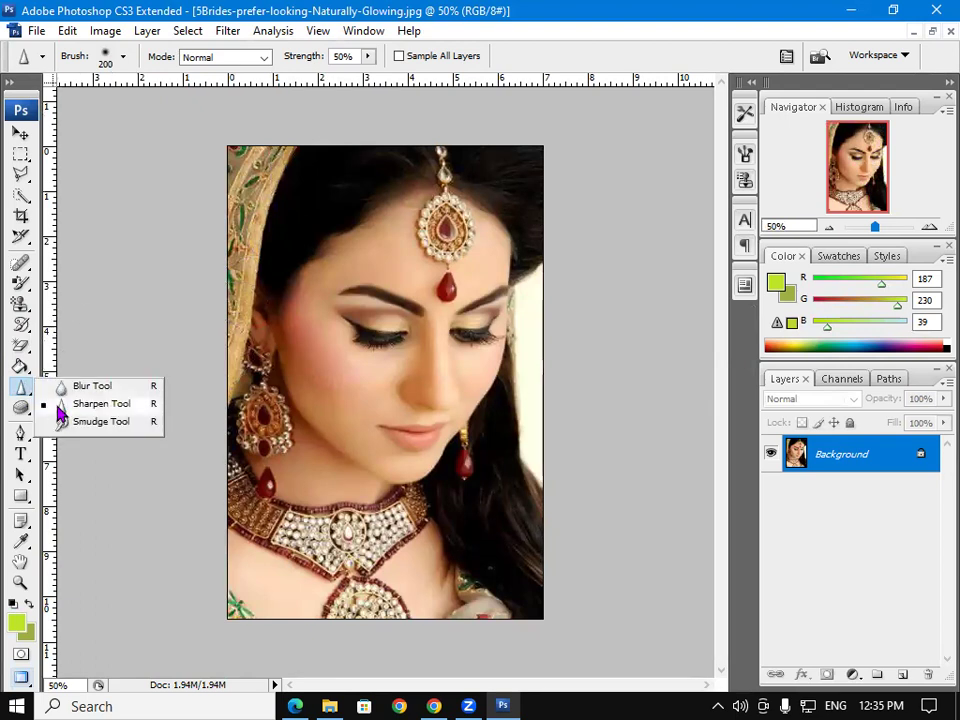
click(59, 424)
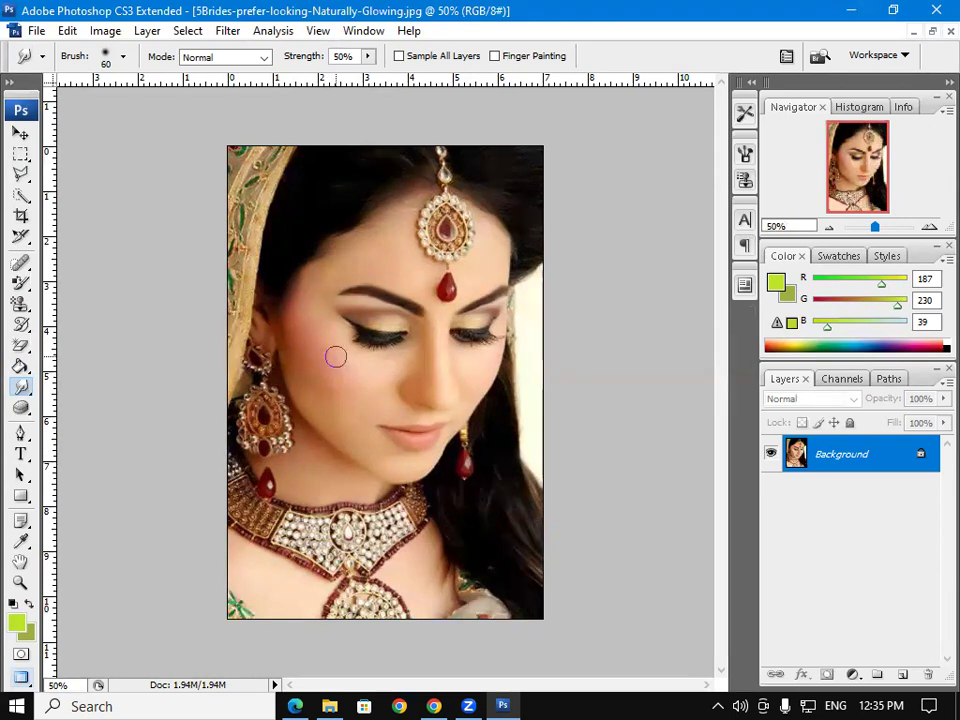
key(ctrl+plus)
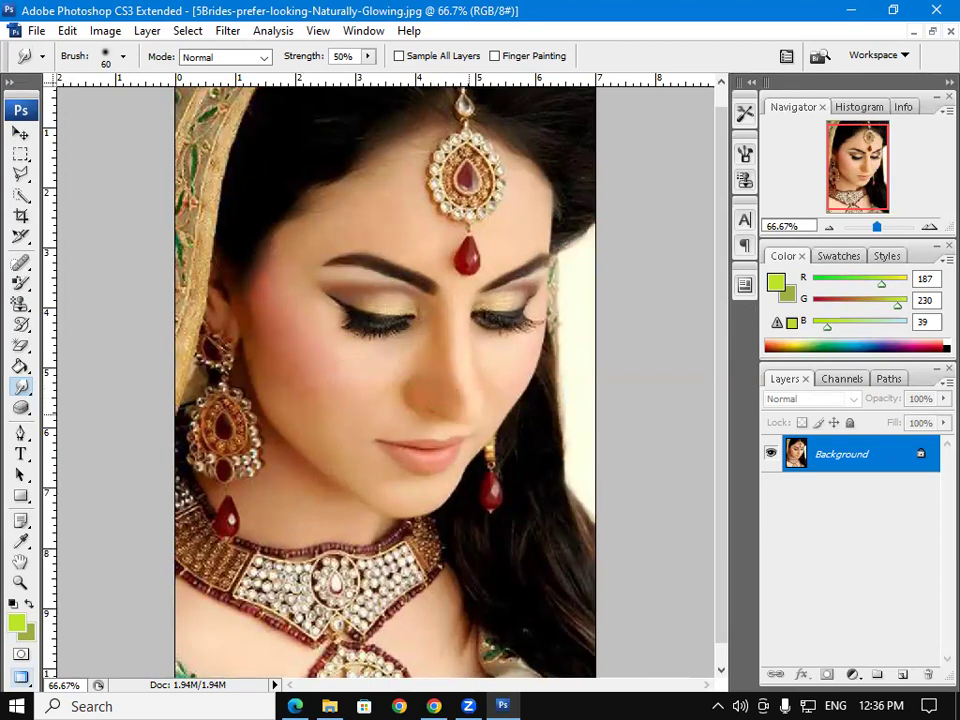
drag(459, 395, 478, 422)
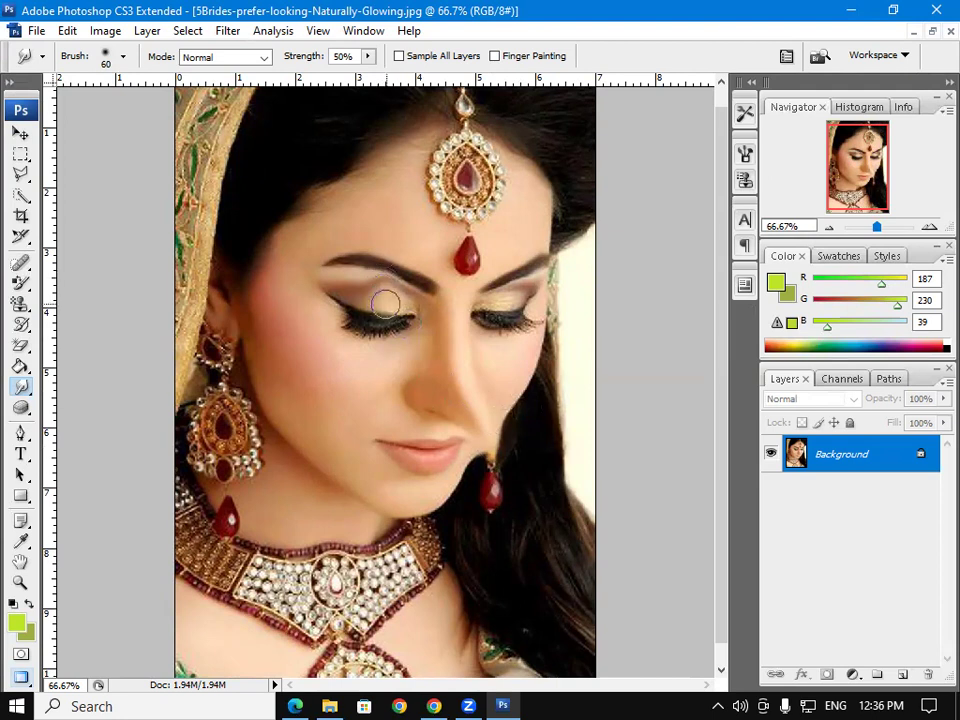
drag(386, 303, 398, 263)
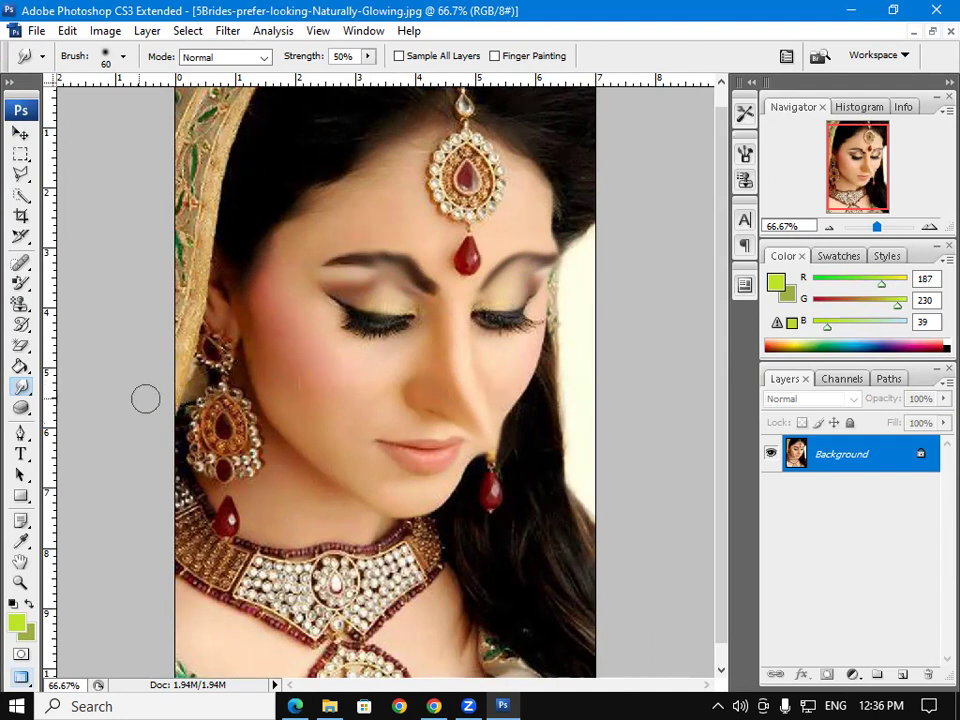
click(21, 408)
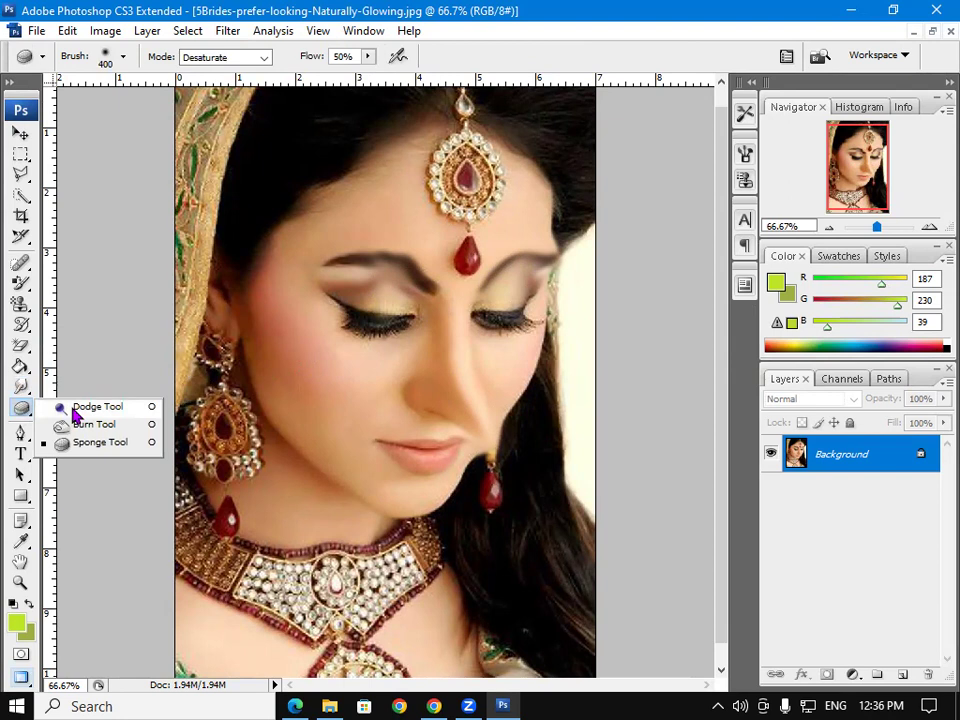
Minimise the current photo and open Paki bridles photos (9).jpg.
click(913, 31)
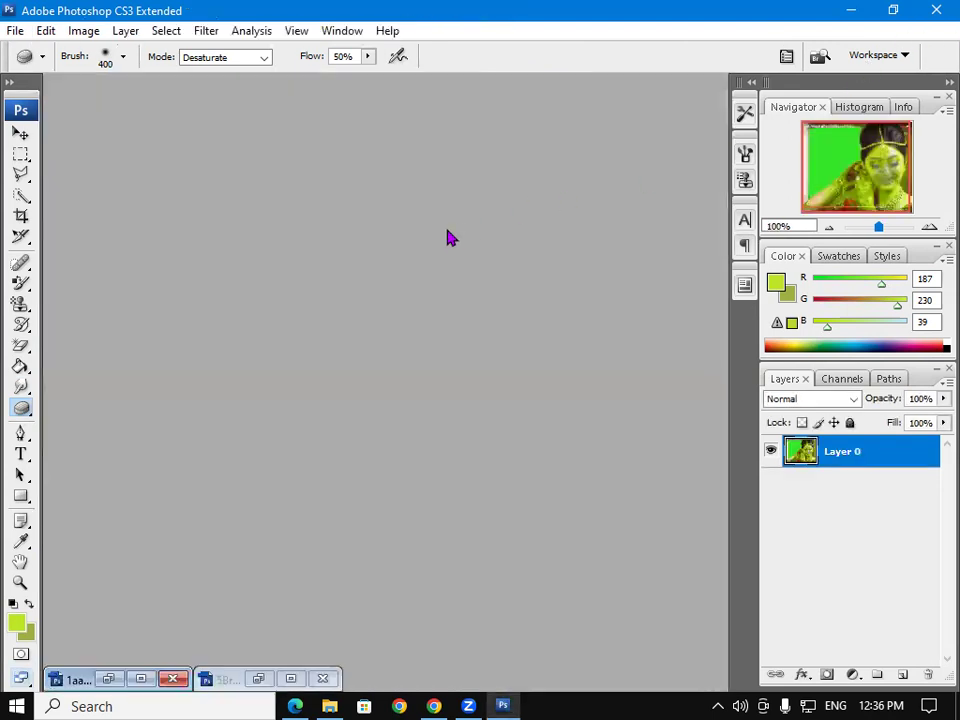
double_click(448, 237)
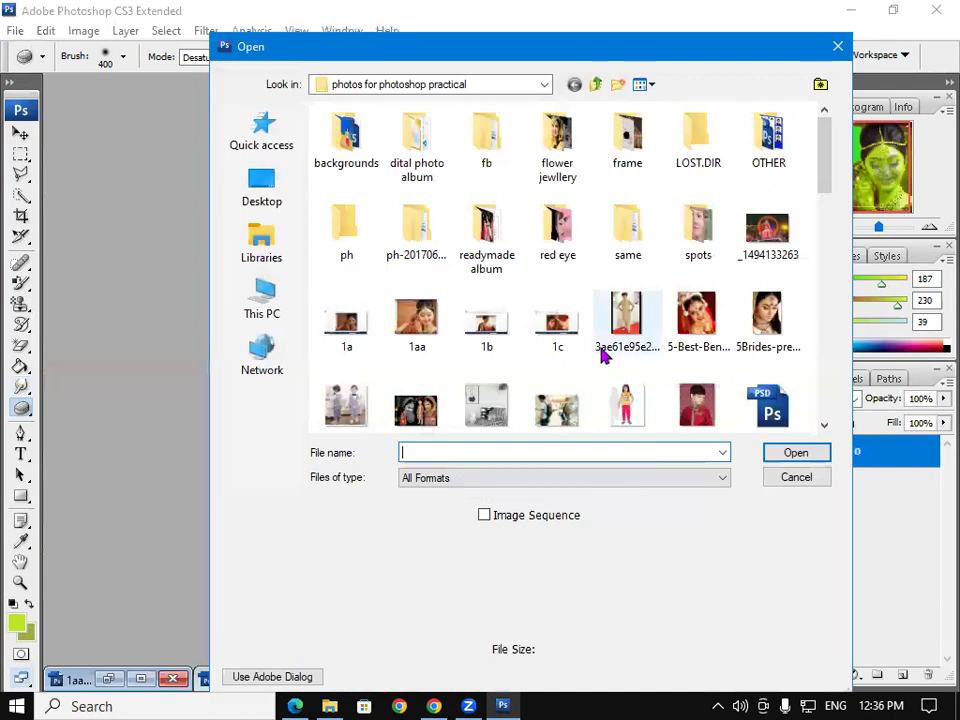
mouse_move(828, 152)
mouse_down()
mouse_move(840, 255)
mouse_move(824, 343)
mouse_up()
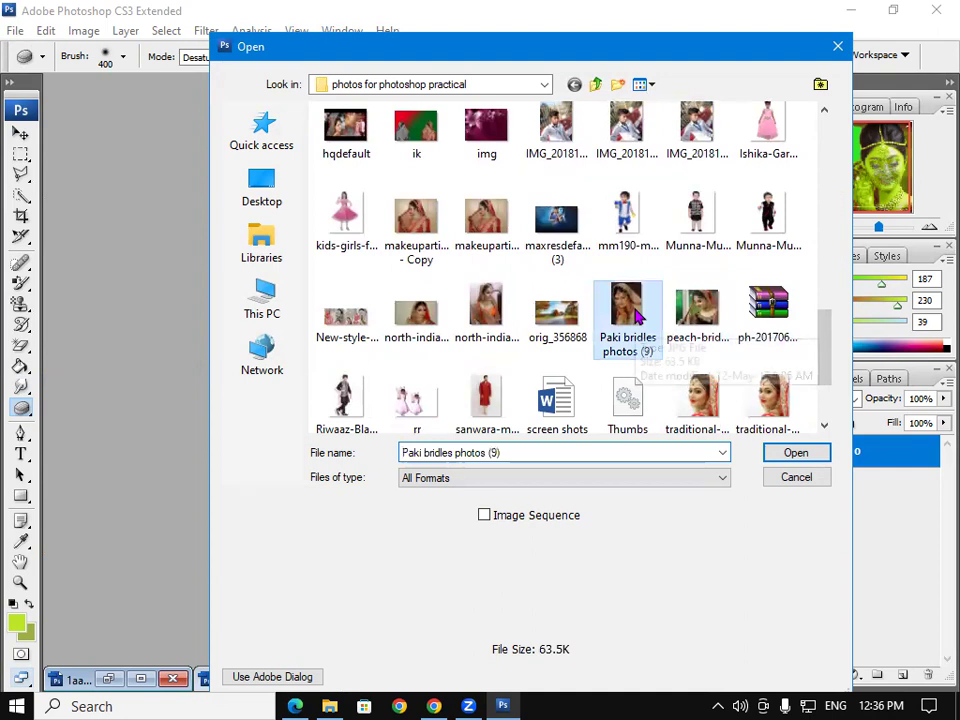
double_click(630, 308)
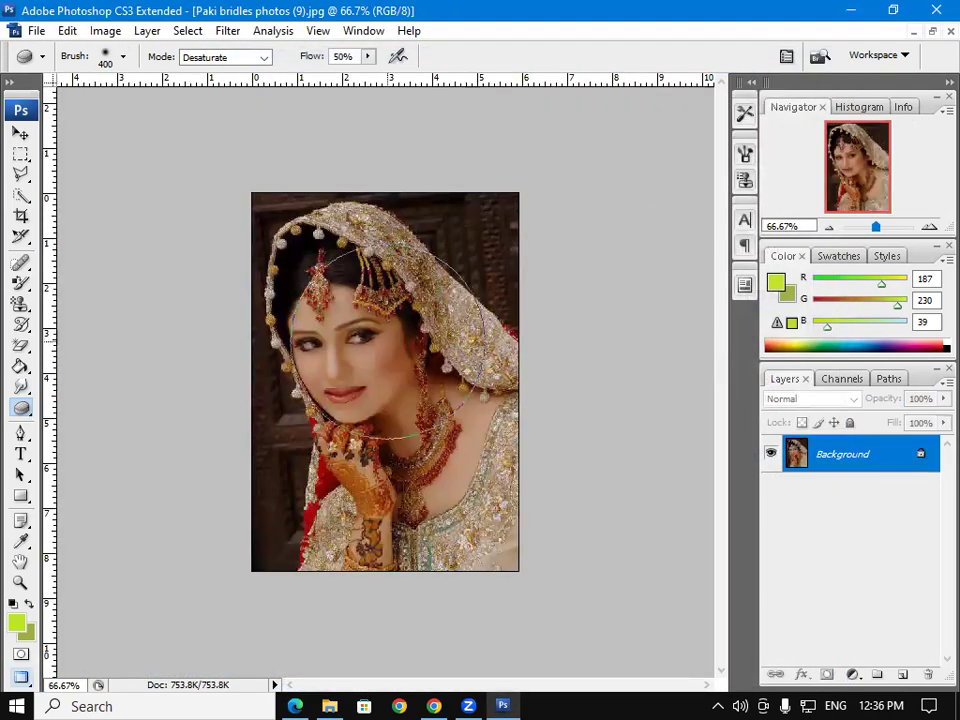
At 100% zoom, trial-dodge the face, background and hand, then undo it.
key(ctrl+plus)
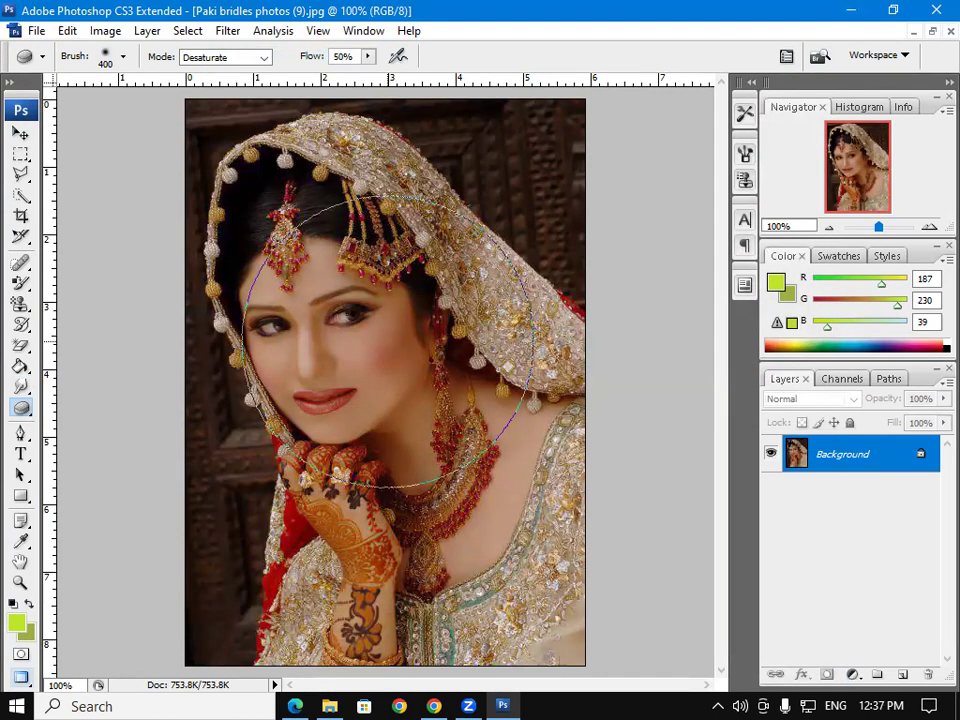
click(21, 407)
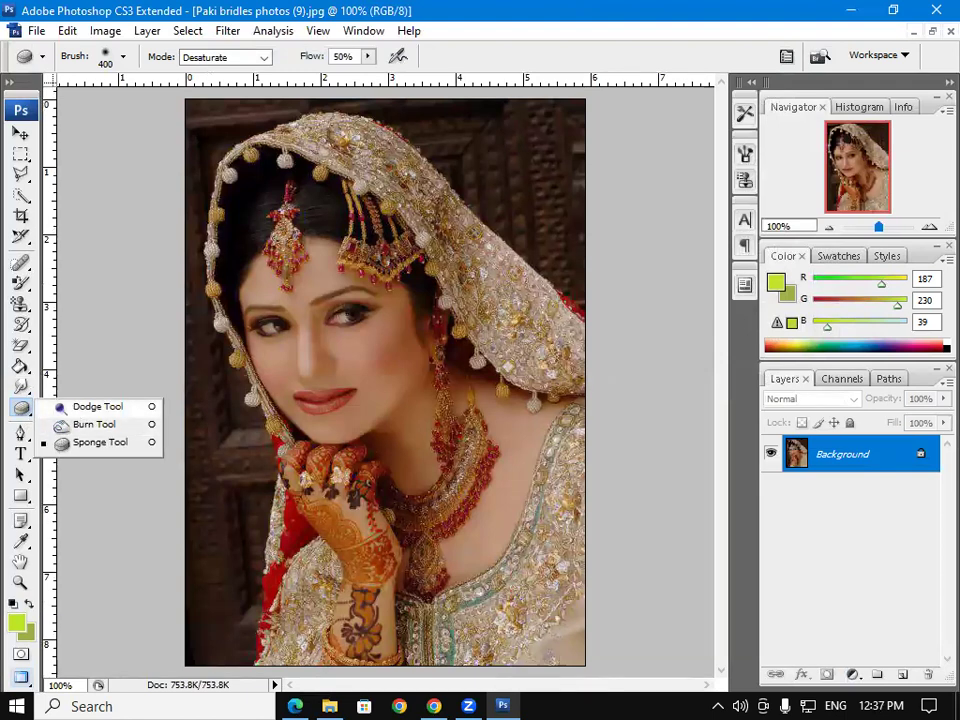
click(97, 407)
mouse_move(245, 290)
mouse_down()
mouse_move(330, 300)
mouse_move(360, 250)
mouse_move(257, 160)
mouse_move(246, 171)
mouse_move(312, 175)
mouse_up()
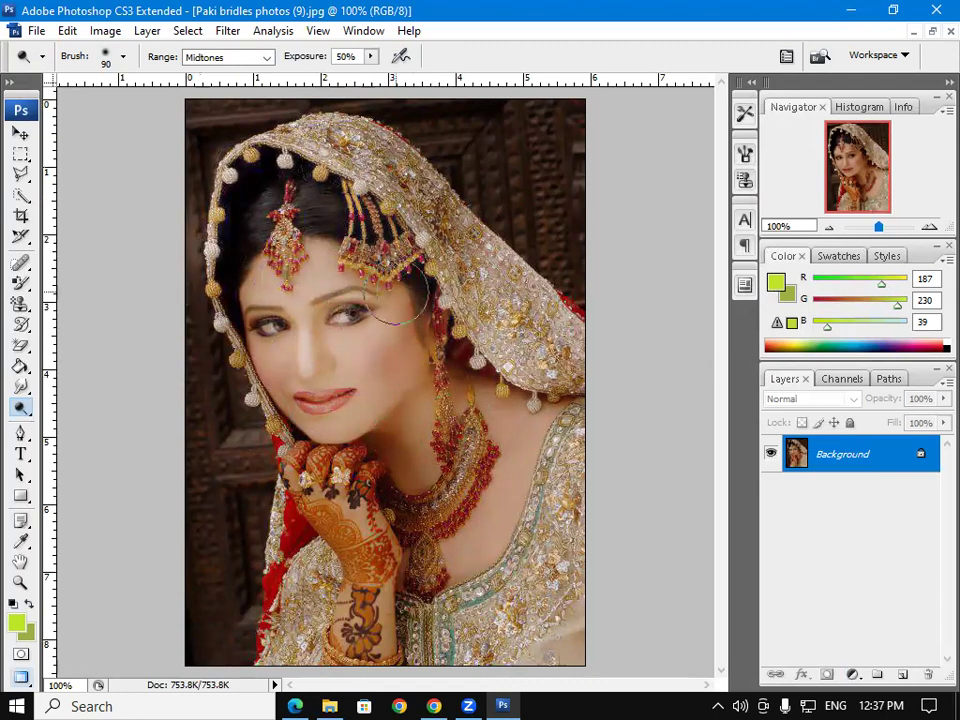
mouse_move(188, 383)
mouse_down()
mouse_move(197, 492)
mouse_move(236, 86)
mouse_move(203, 258)
mouse_move(290, 110)
mouse_move(330, 105)
mouse_move(561, 146)
mouse_move(436, 131)
mouse_up()
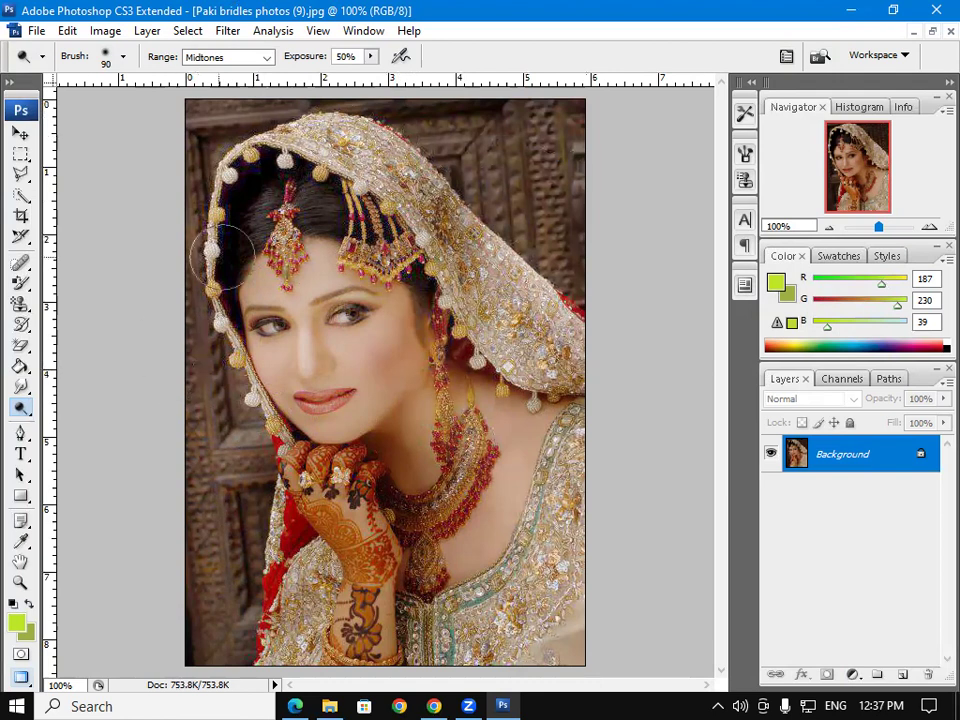
mouse_move(355, 560)
mouse_down()
mouse_move(295, 400)
mouse_move(268, 527)
mouse_move(410, 490)
mouse_up()
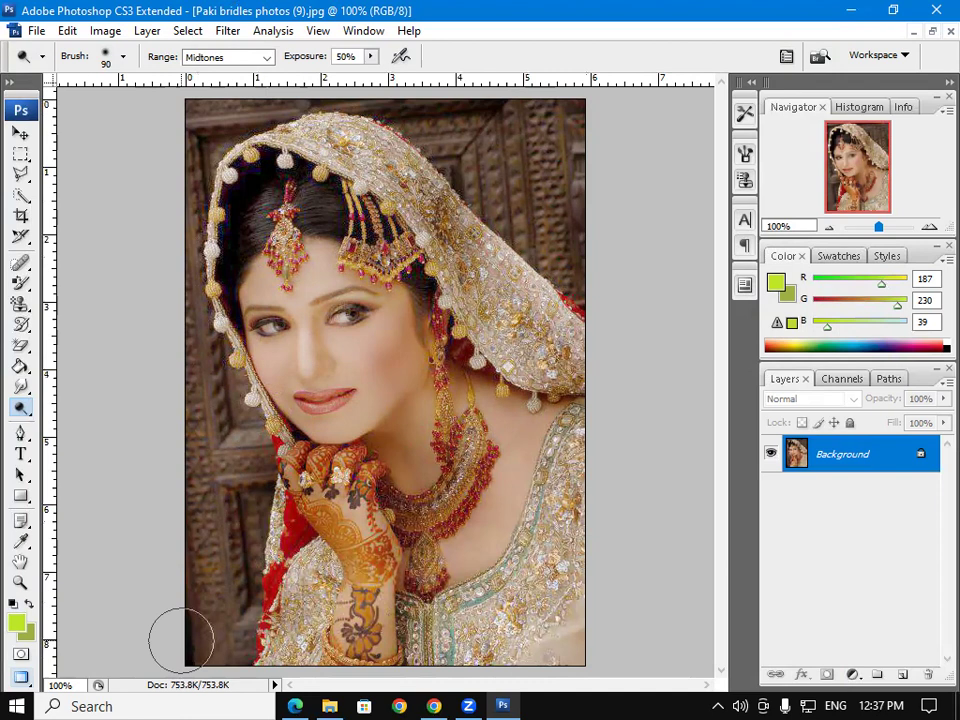
key(F12)
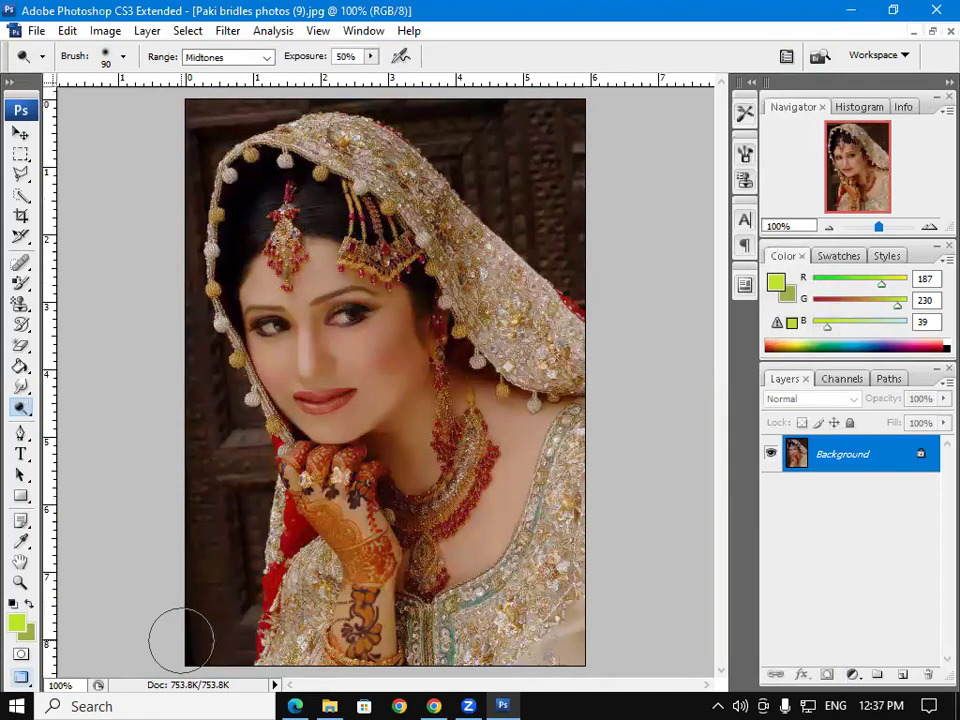
Duplicate the Background layer and hide the Background copy.
right_click(840, 456)
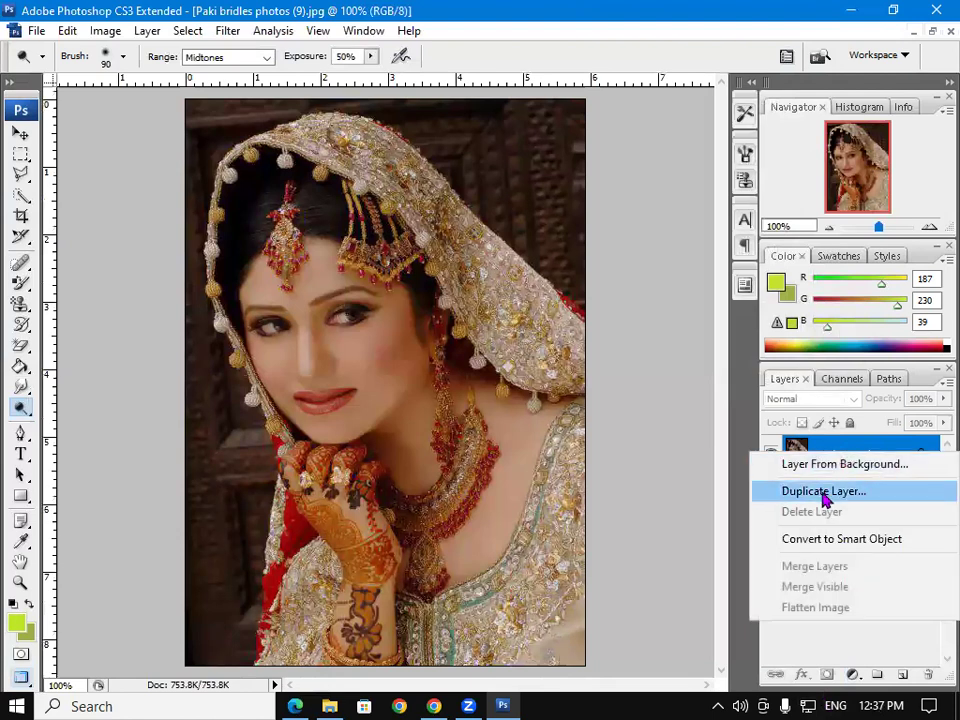
click(825, 491)
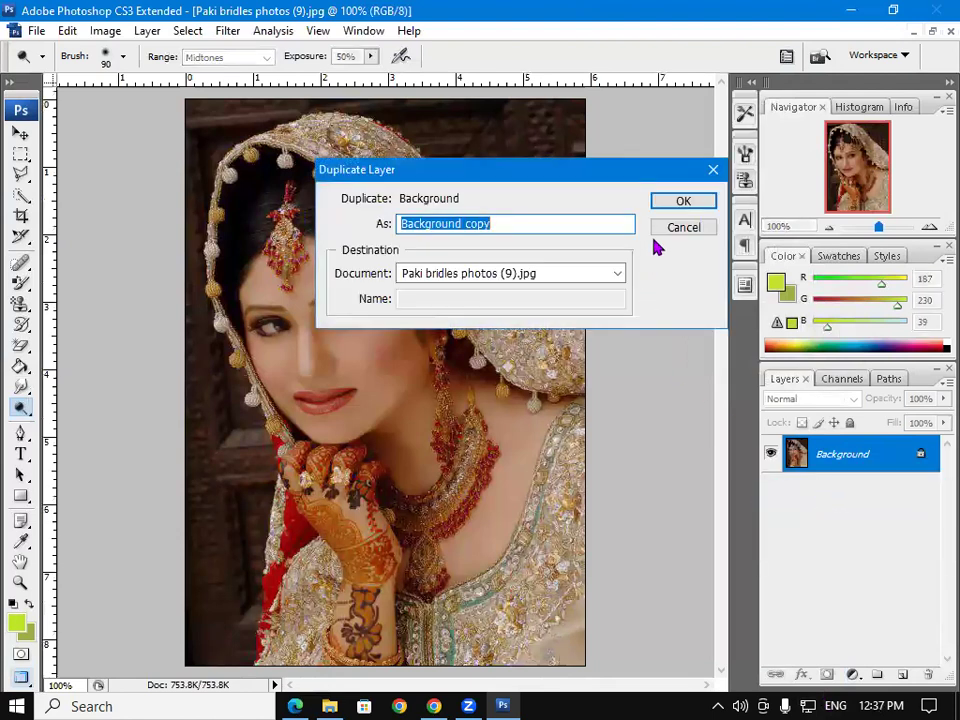
click(678, 201)
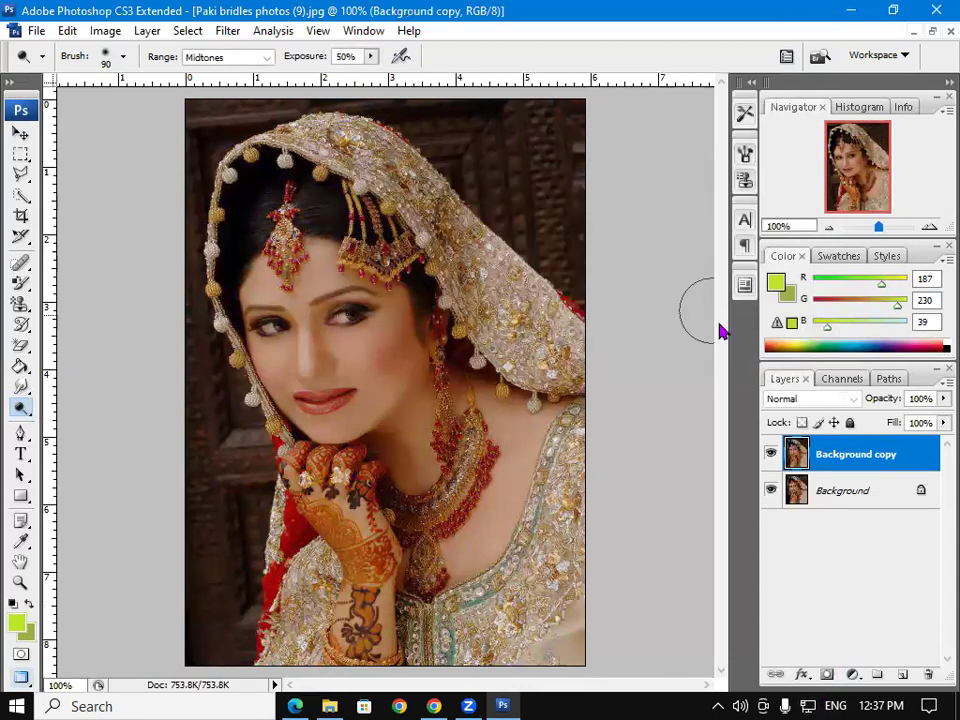
click(770, 455)
Dodge the Background layer's face and left side with a 400px brush.
click(848, 494)
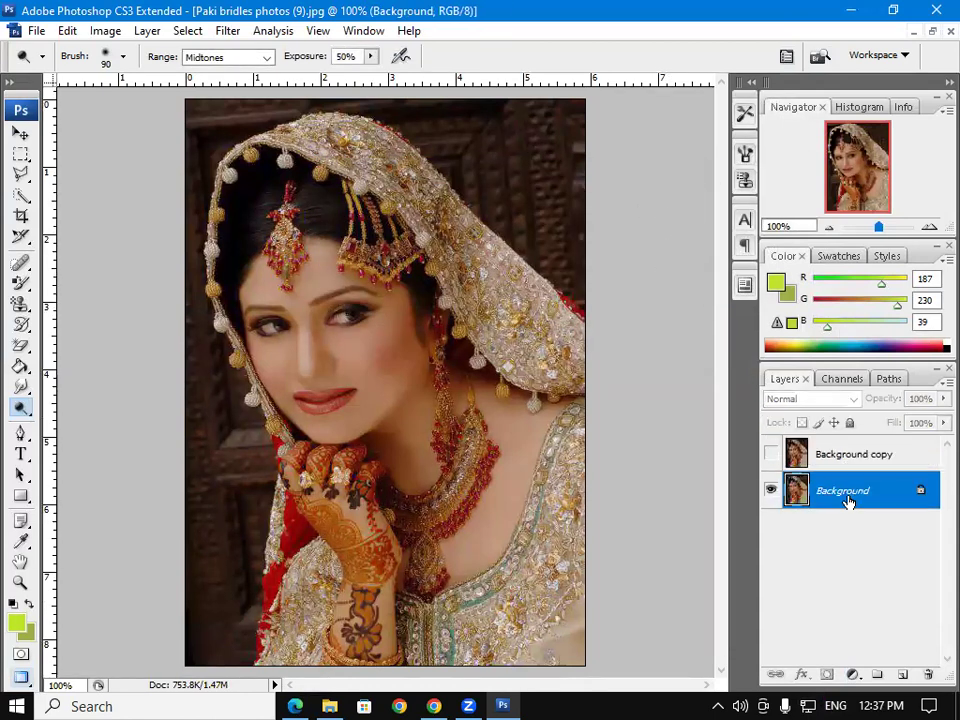
key(bracketright)
key(bracketright)
key(bracketright)
key(bracketright)
drag(260, 300, 330, 340)
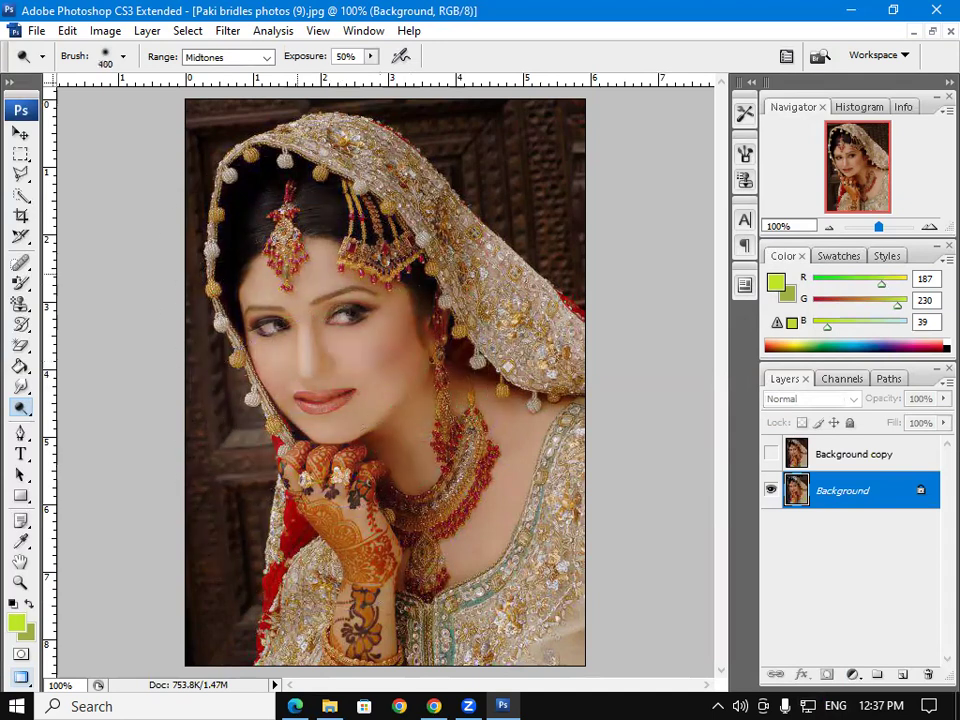
mouse_move(215, 190)
mouse_down()
mouse_move(487, 545)
mouse_move(230, 657)
mouse_up()
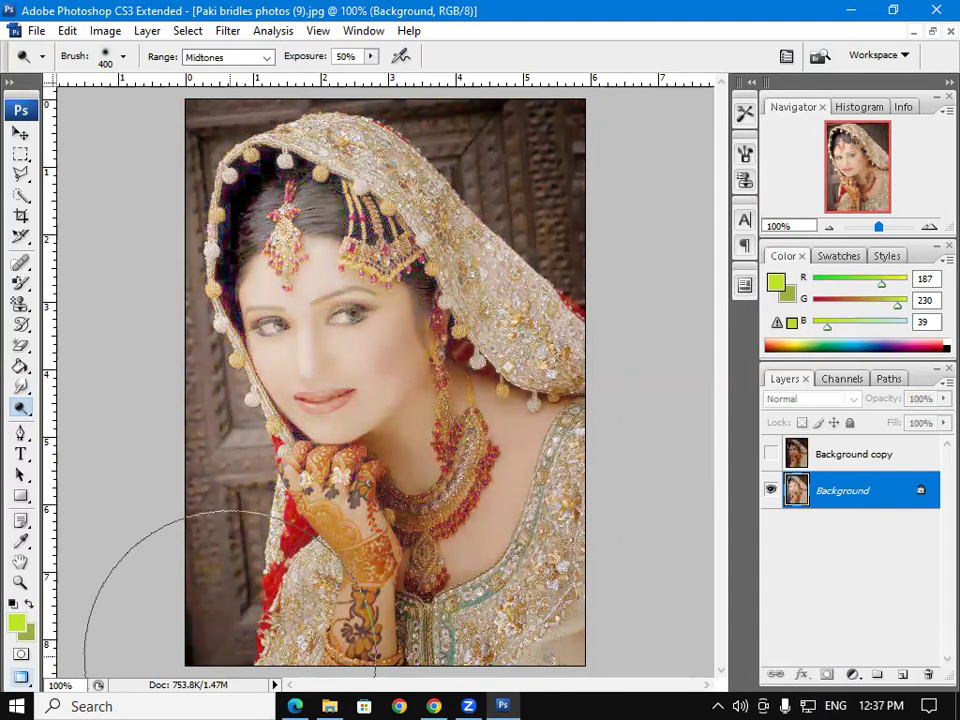
Toggle the Background copy's visibility to compare it with the brightened layer.
click(772, 455)
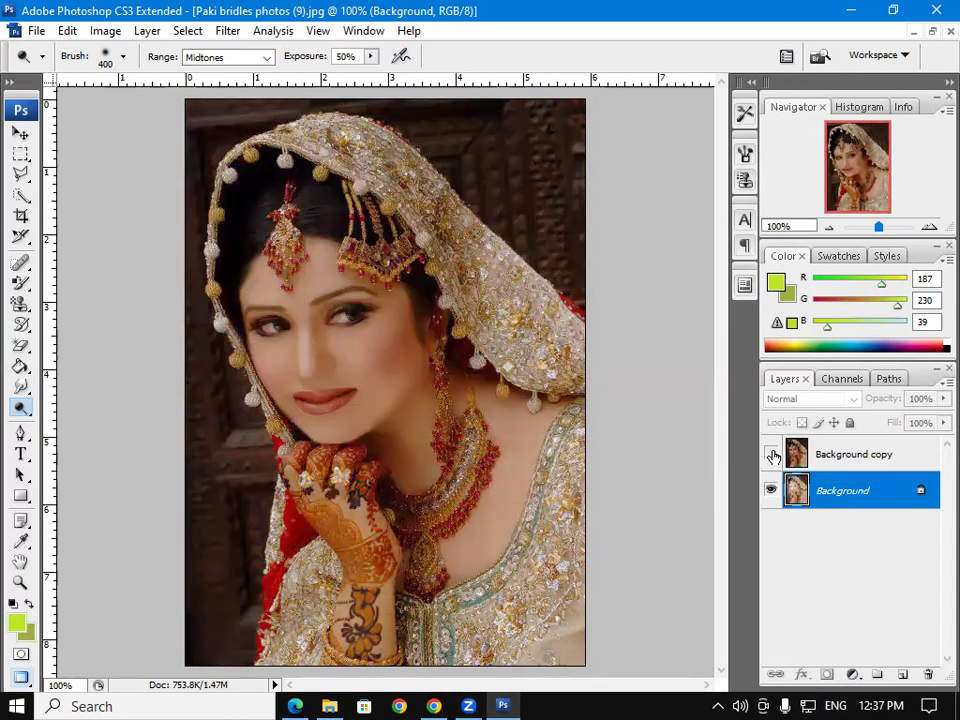
click(772, 455)
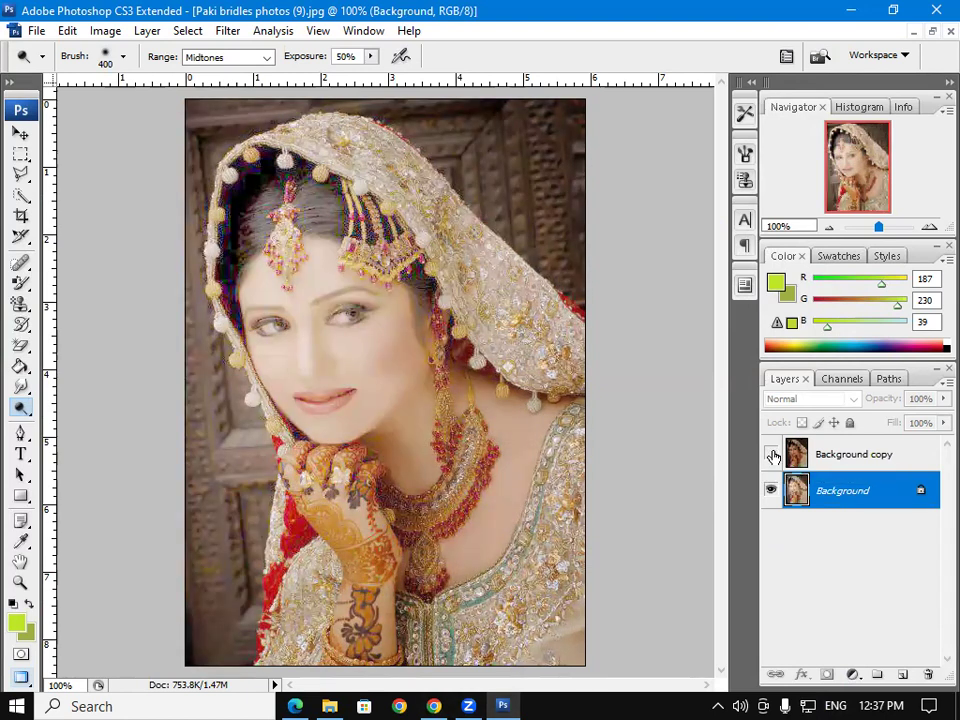
click(772, 455)
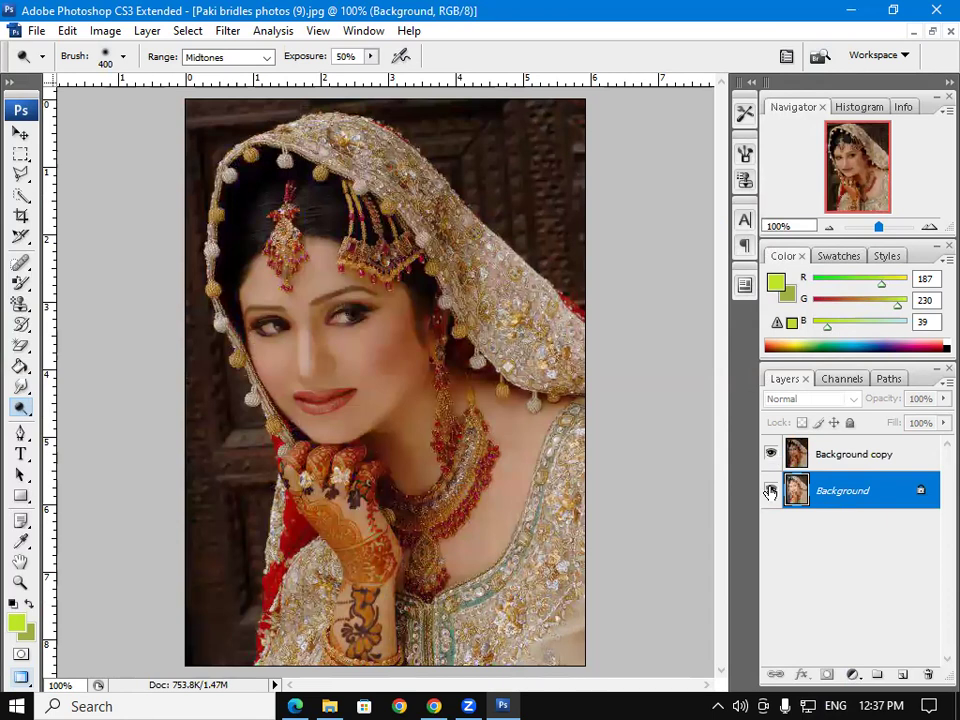
click(772, 455)
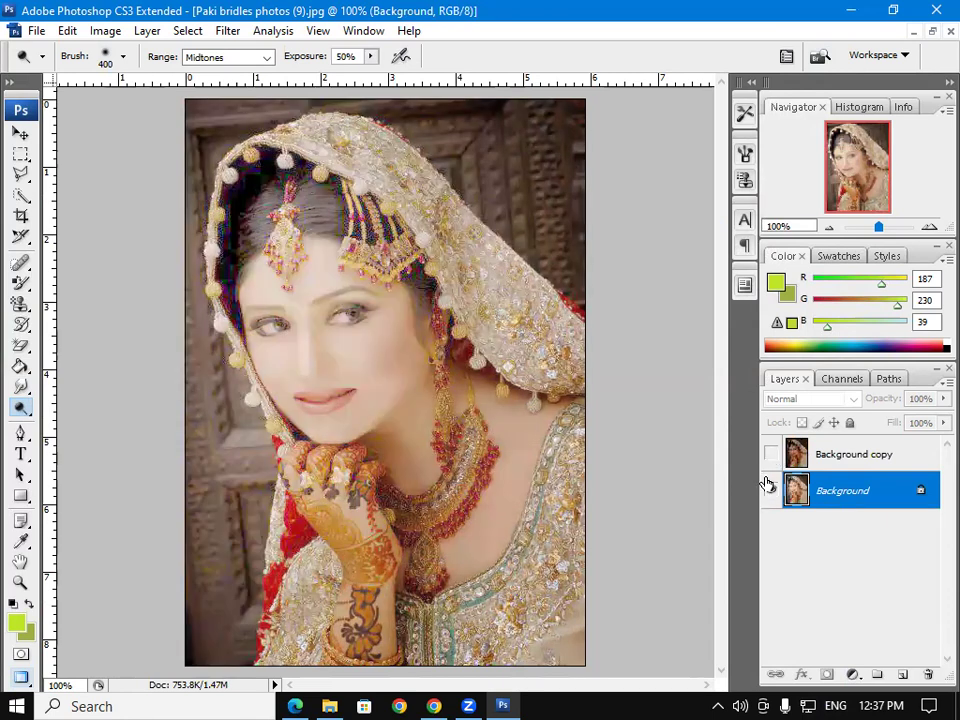
Hide Background and add a hidden Background copy 2, keeping Background copy selected.
click(769, 491)
click(793, 458)
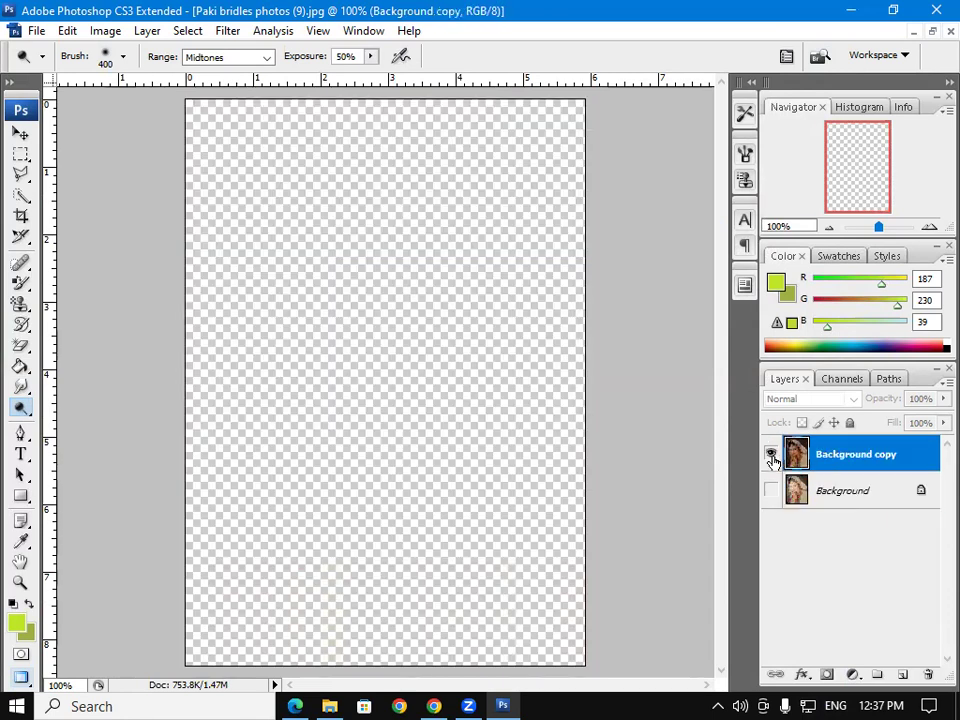
click(772, 455)
right_click(824, 456)
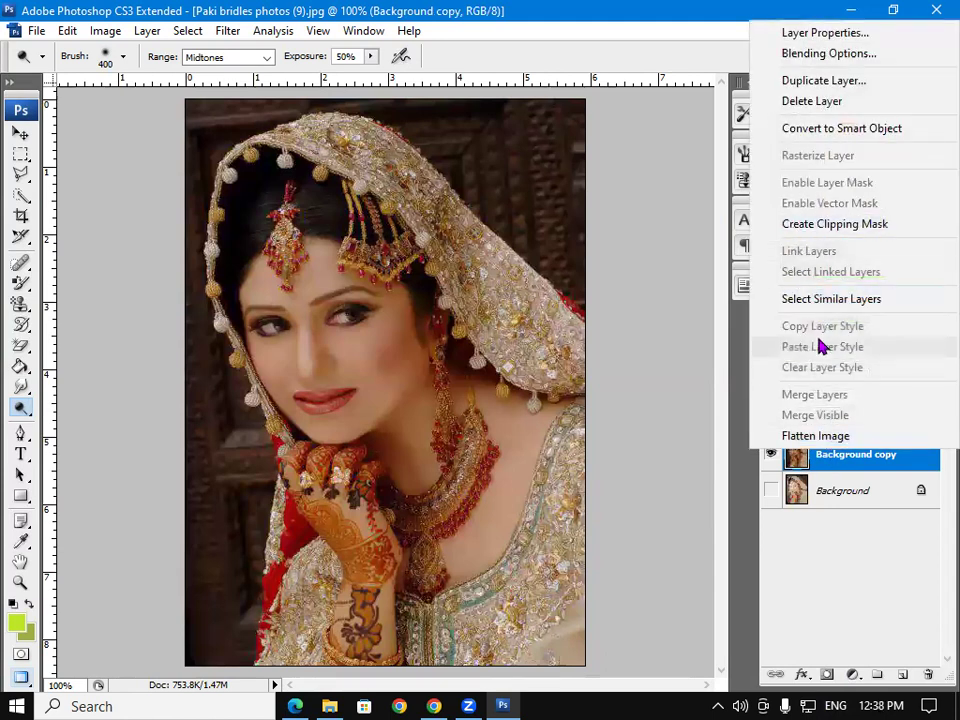
click(821, 80)
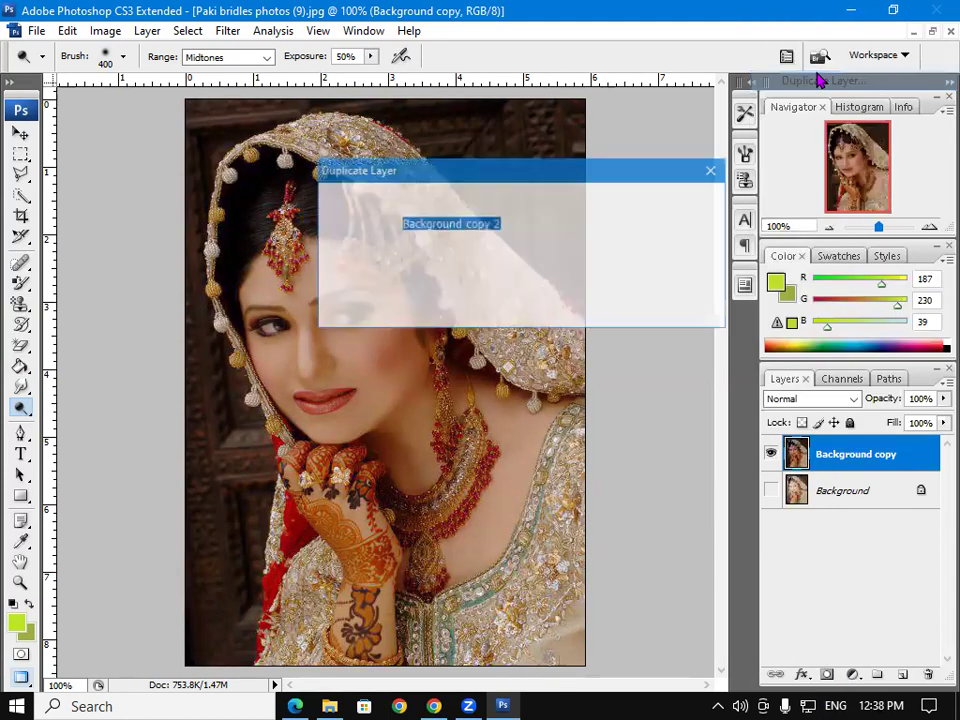
click(684, 205)
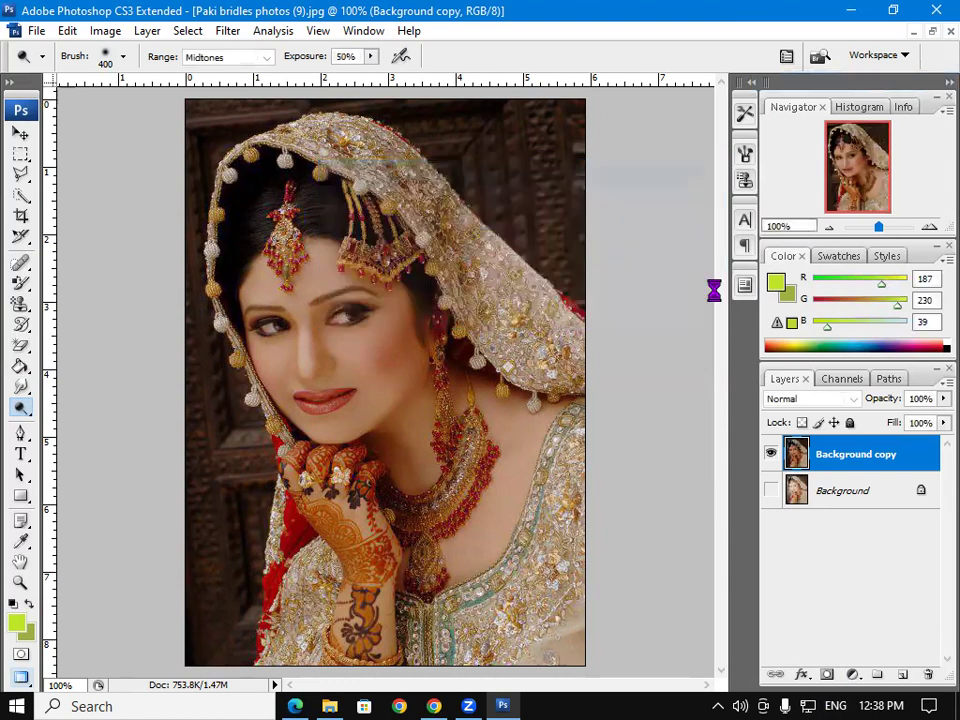
click(770, 454)
click(850, 490)
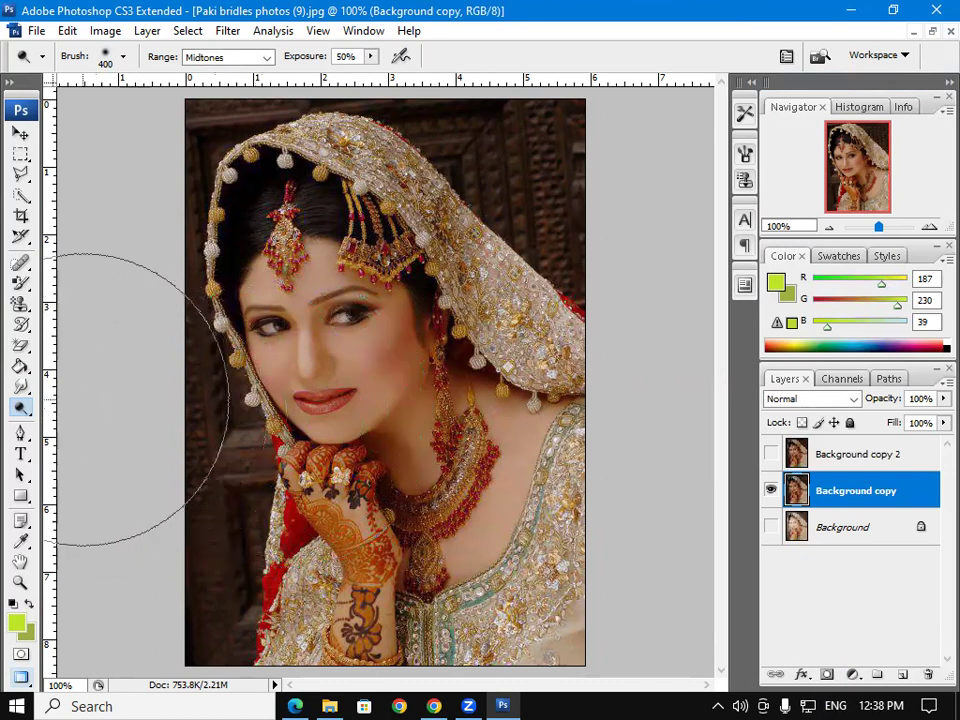
Burn the face, hair, veil and right side of the dress.
click(22, 409)
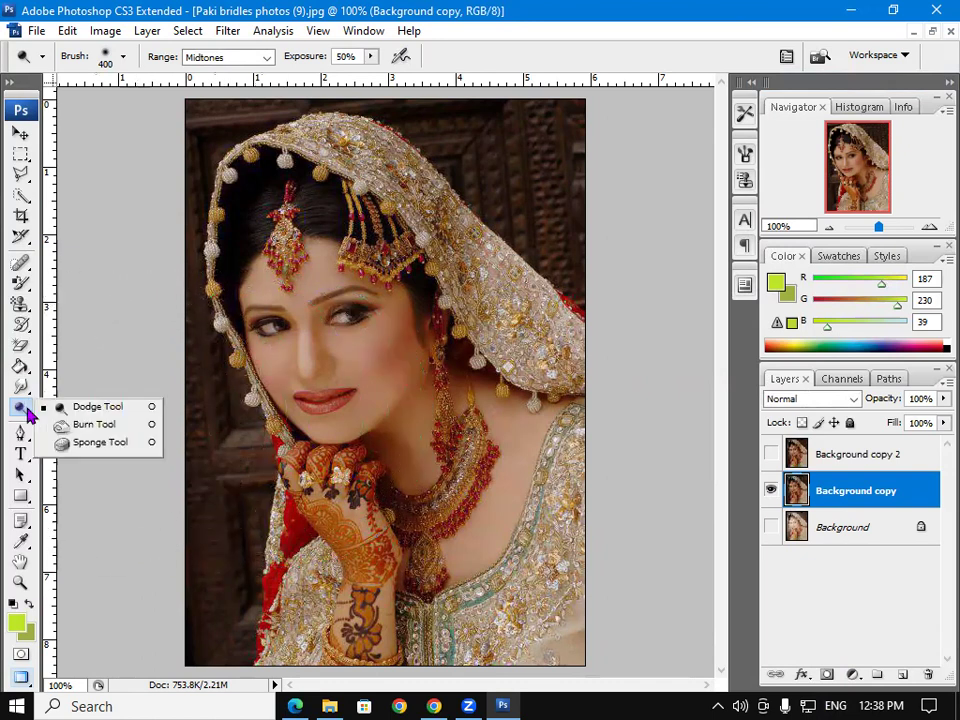
click(80, 431)
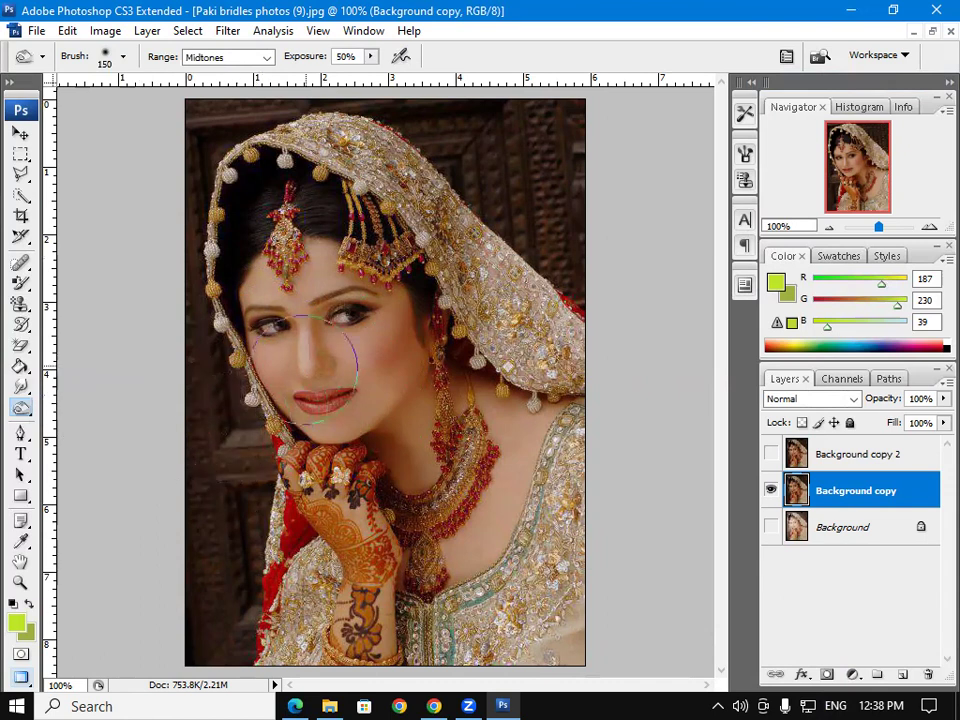
mouse_move(195, 270)
mouse_down()
mouse_move(280, 200)
mouse_move(330, 300)
mouse_move(230, 420)
mouse_move(588, 308)
mouse_move(370, 410)
mouse_move(360, 250)
mouse_move(390, 420)
mouse_move(427, 130)
mouse_move(300, 480)
mouse_move(520, 690)
mouse_move(375, 332)
mouse_up()
mouse_move(560, 200)
mouse_down()
mouse_move(536, 525)
mouse_move(550, 532)
mouse_up()
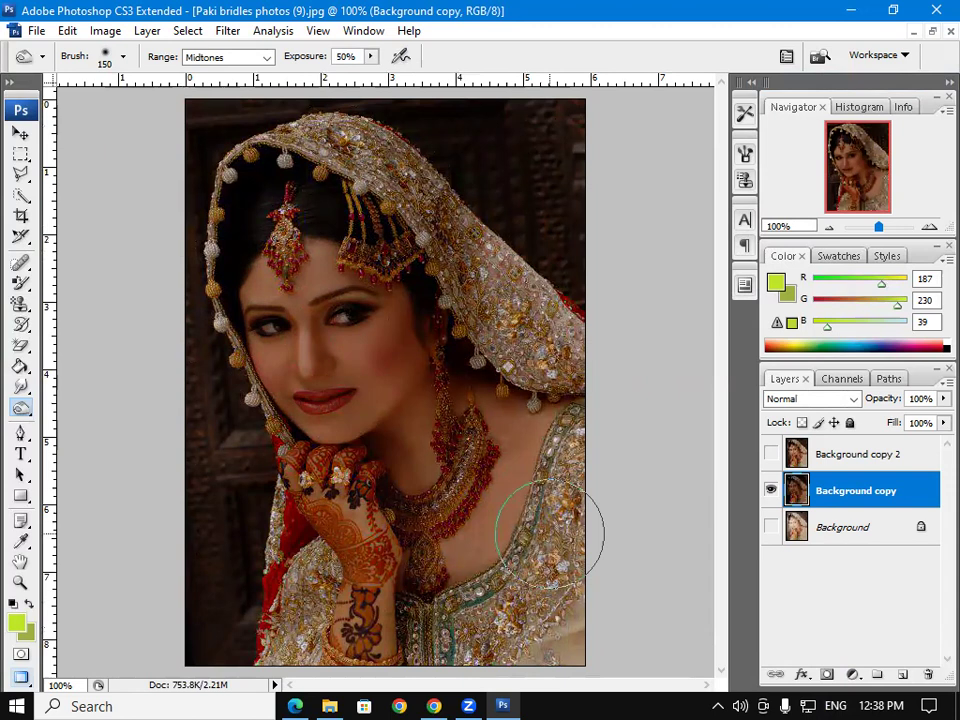
Show and select the Background layer, then darken the bride's cheeks, mouth and forehead.
click(771, 490)
click(770, 527)
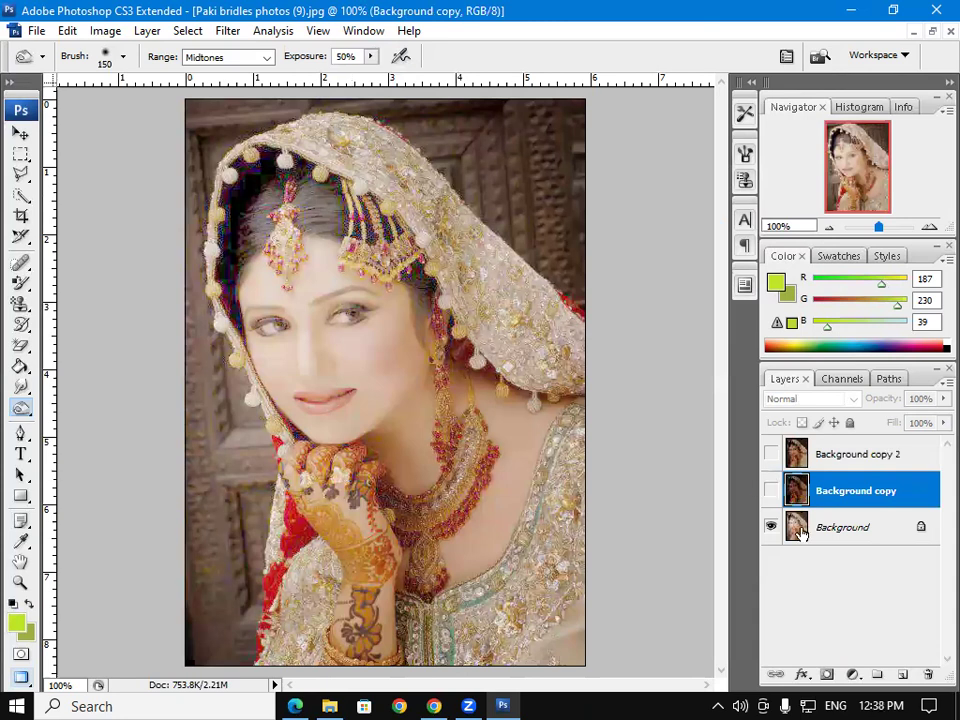
click(800, 530)
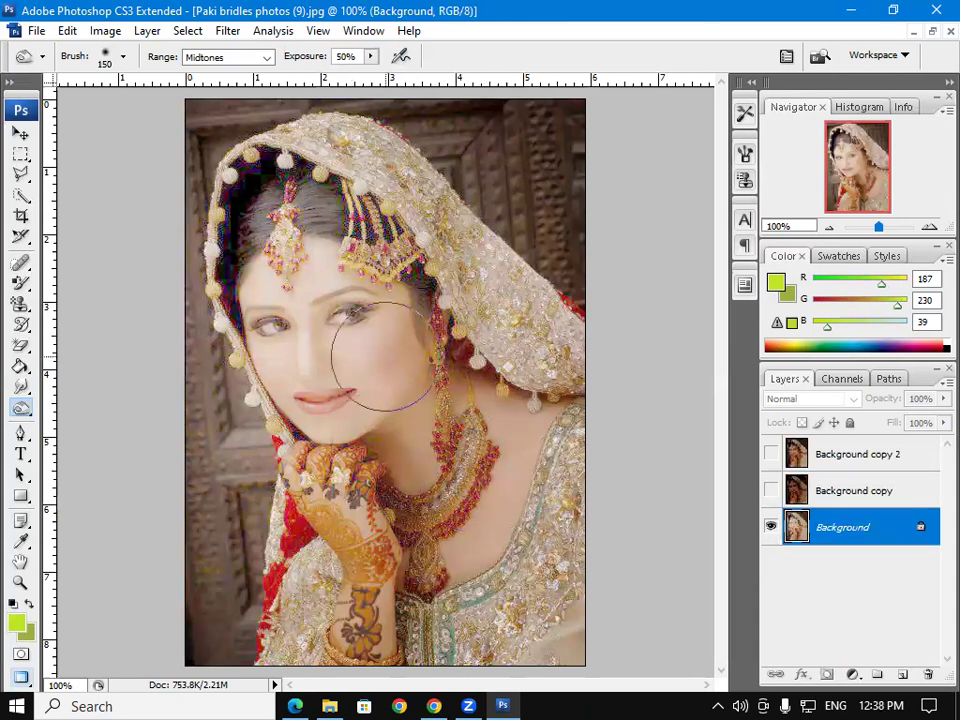
mouse_move(383, 355)
mouse_down()
mouse_move(343, 279)
mouse_move(281, 343)
mouse_move(226, 232)
mouse_move(175, 224)
mouse_move(204, 225)
mouse_move(214, 546)
mouse_move(205, 430)
mouse_move(285, 460)
mouse_move(350, 460)
mouse_move(320, 420)
mouse_move(340, 340)
mouse_move(300, 240)
mouse_move(315, 343)
mouse_move(220, 230)
mouse_move(250, 300)
mouse_move(237, 147)
mouse_move(400, 130)
mouse_move(600, 279)
mouse_move(420, 300)
mouse_move(516, 660)
mouse_move(360, 290)
mouse_move(180, 420)
mouse_move(230, 70)
mouse_move(662, 100)
mouse_up()
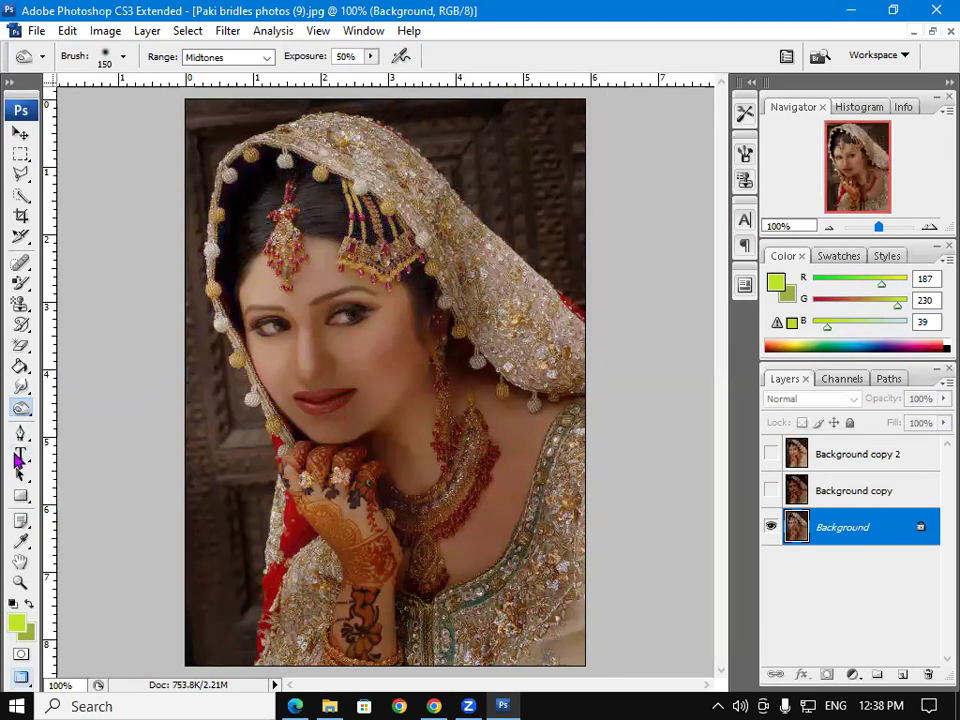
right_click(31, 420)
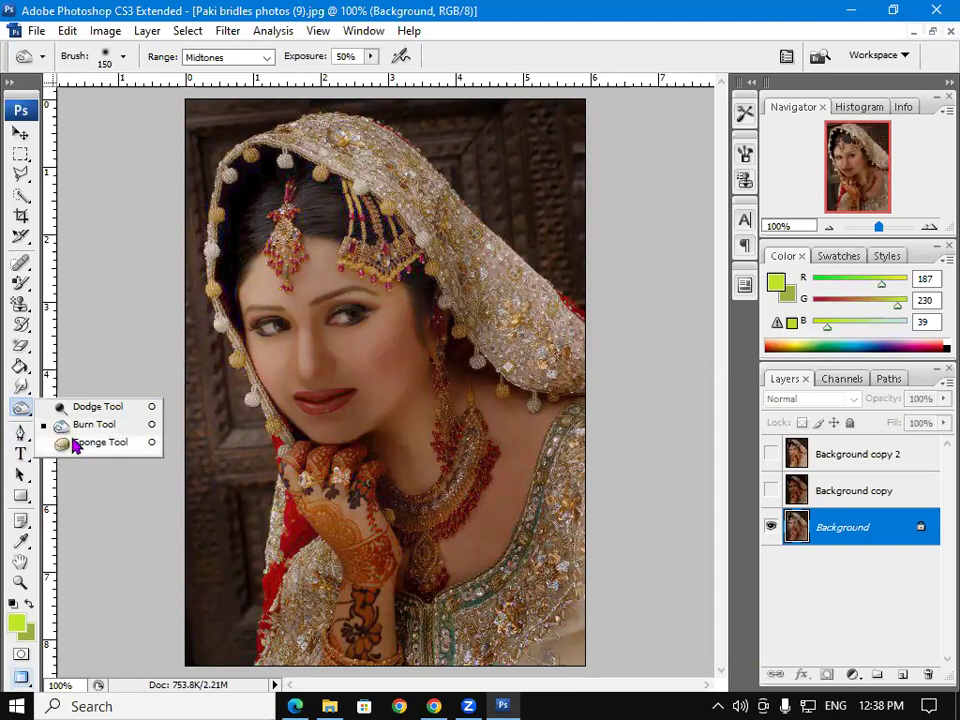
Desaturate the bride's face with the Sponge Tool and minimise the photo window.
click(64, 443)
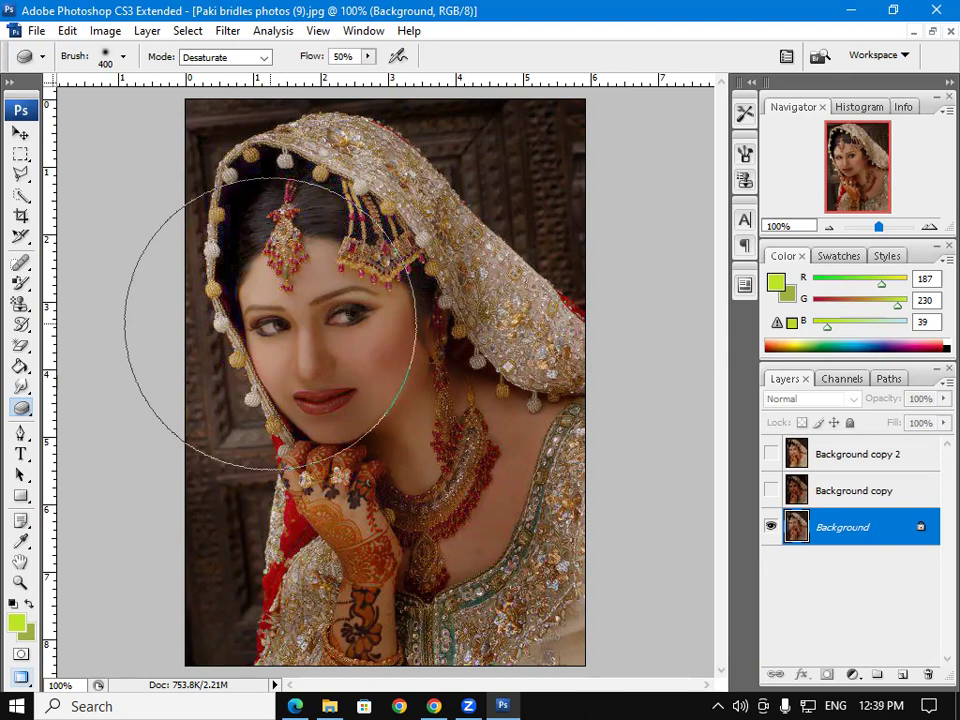
mouse_move(270, 324)
mouse_down()
mouse_move(255, 315)
mouse_move(240, 265)
mouse_up()
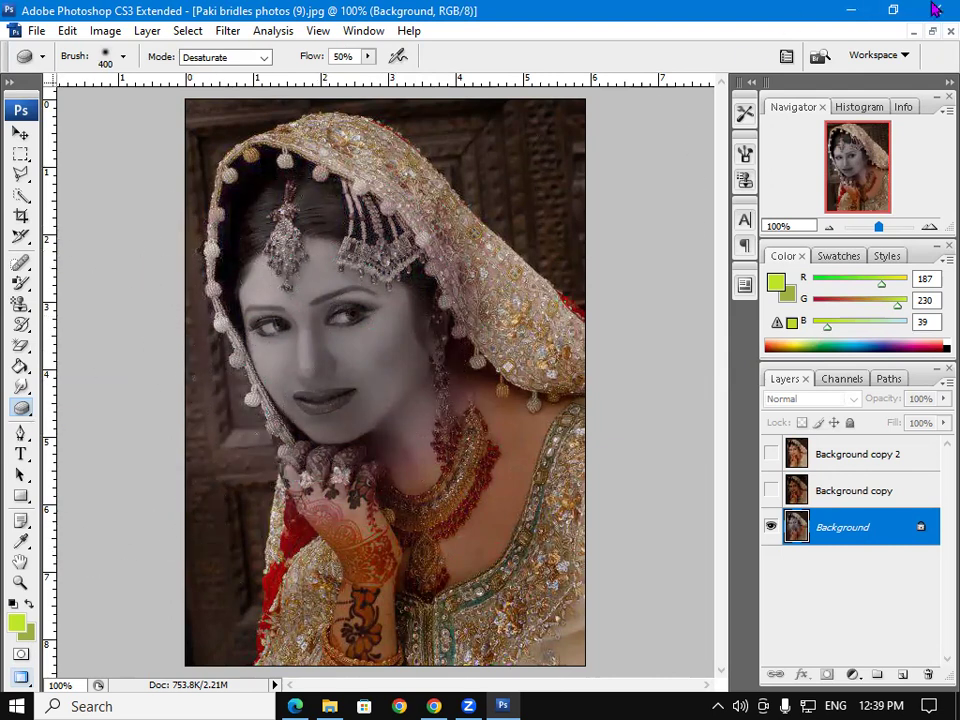
click(913, 33)
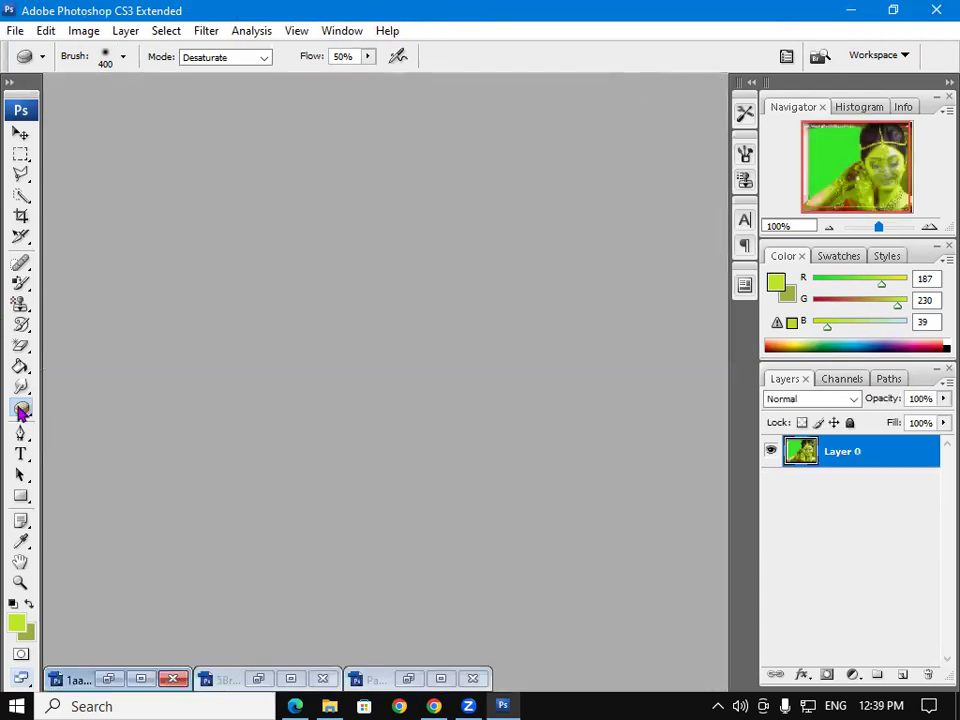
click(31, 438)
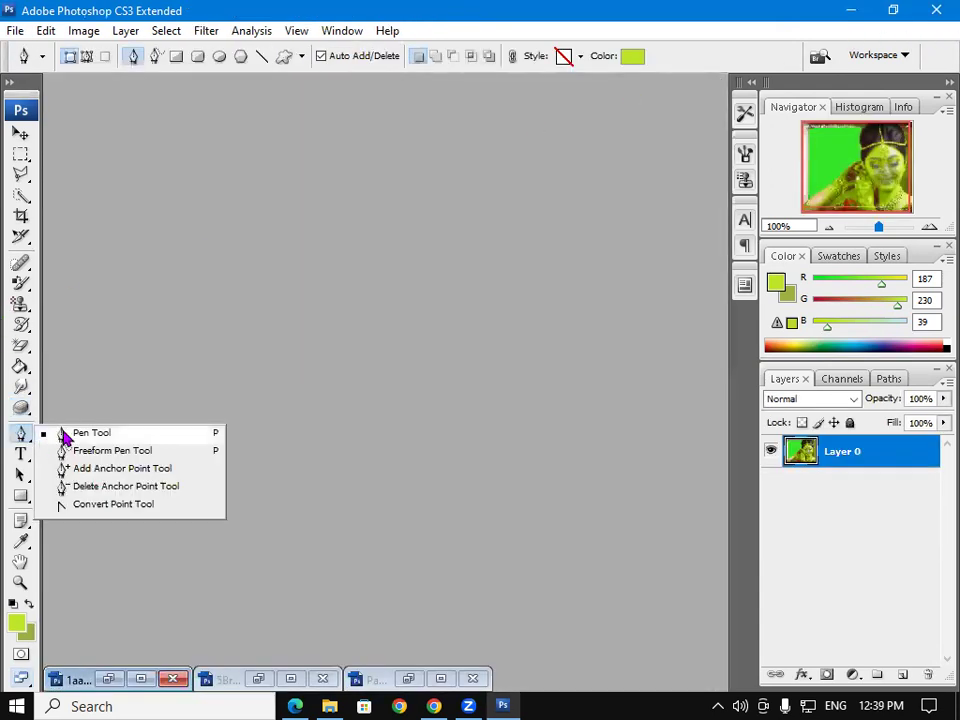
Make a few trial Pen tool drags on the canvas and cancel them with Escape.
click(197, 317)
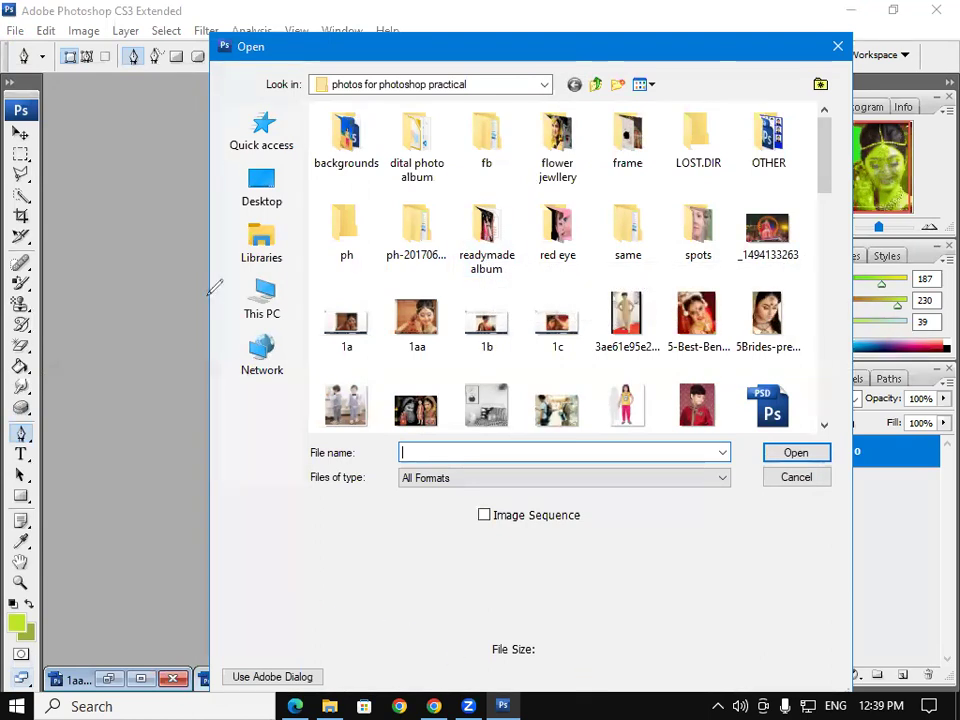
mouse_move(187, 306)
mouse_down()
mouse_move(349, 315)
mouse_move(364, 392)
mouse_move(360, 435)
mouse_move(222, 478)
mouse_move(172, 462)
mouse_up()
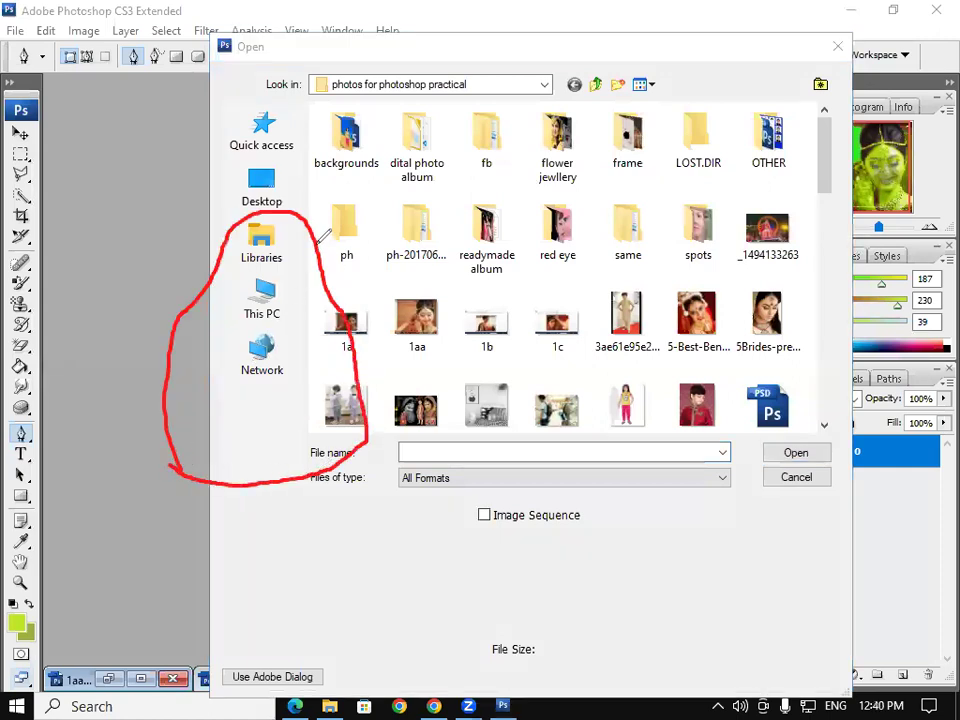
drag(284, 268, 340, 290)
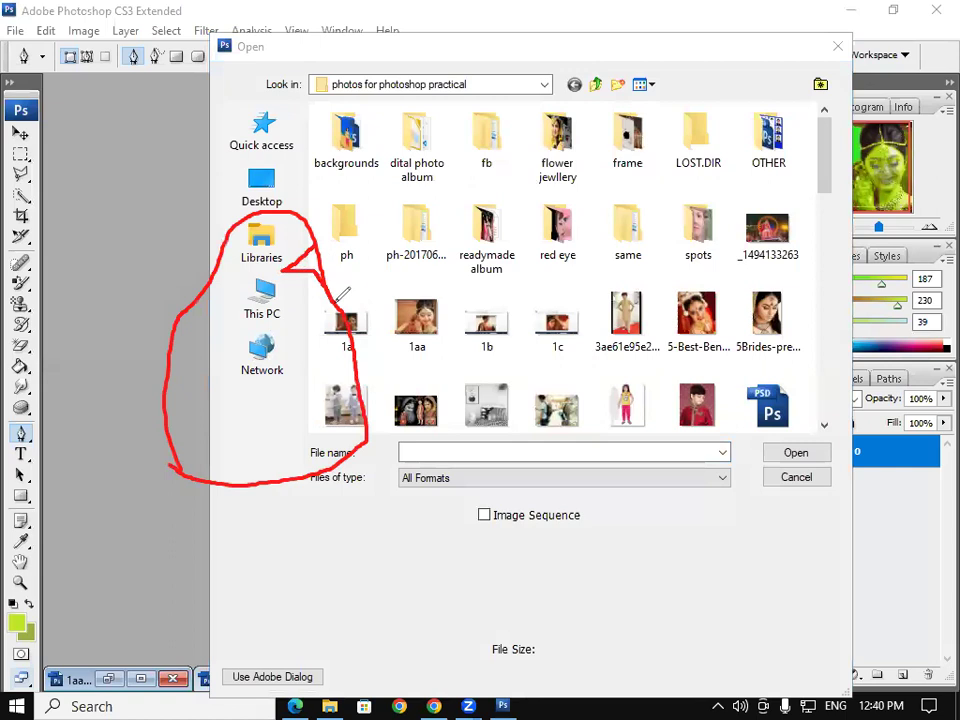
mouse_move(226, 248)
mouse_down()
mouse_move(243, 314)
mouse_move(165, 371)
mouse_up()
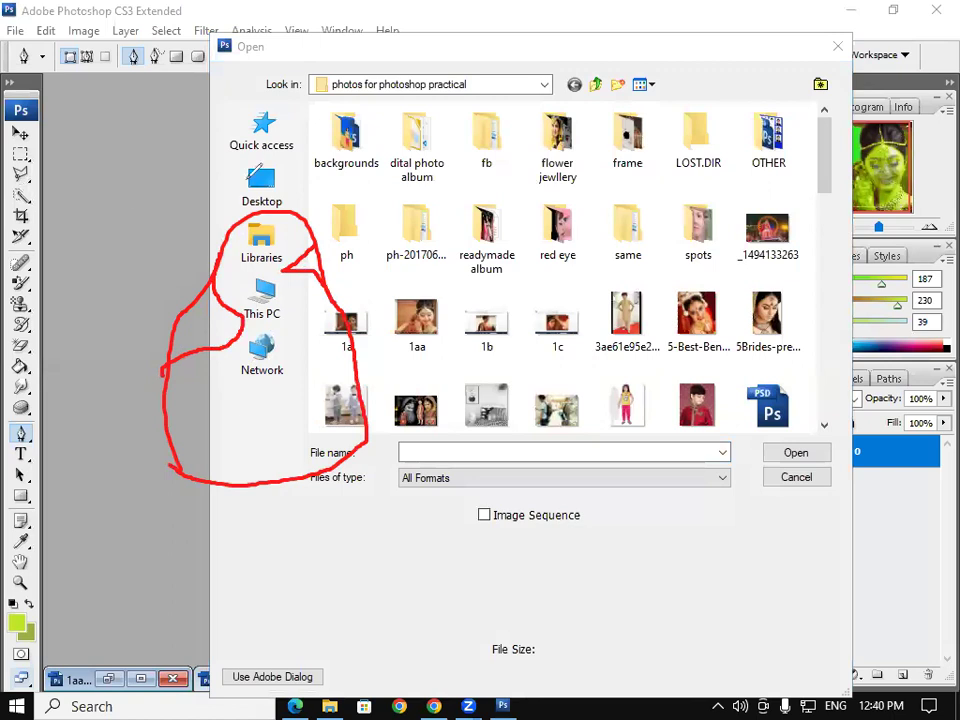
key(Escape)
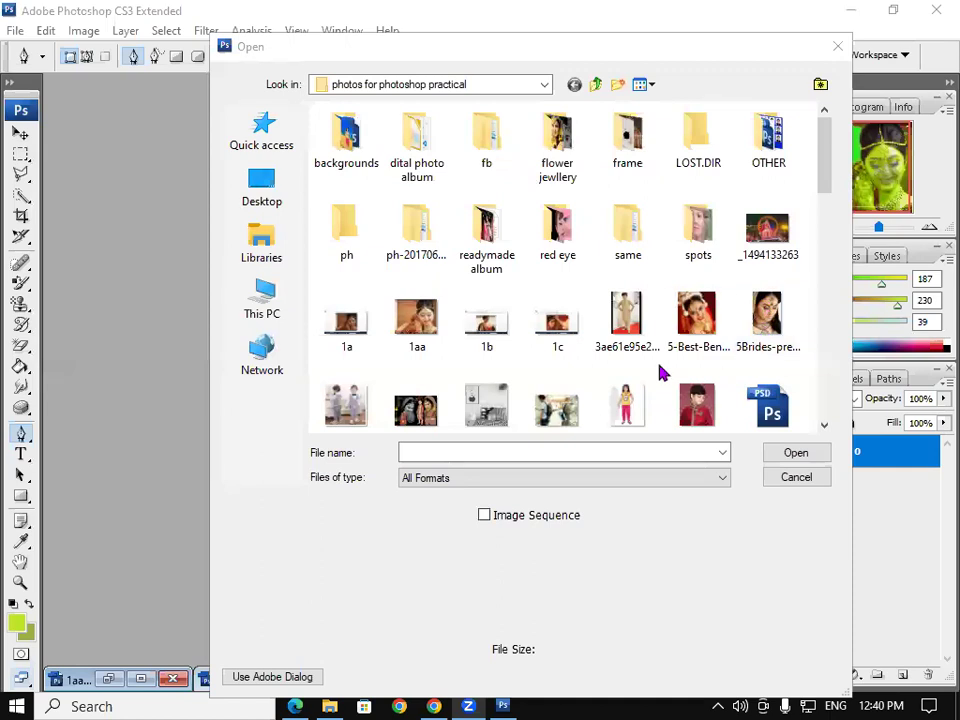
Open the photo of the boy in red and reveal the Pen tool flyout.
click(699, 410)
double_click(701, 412)
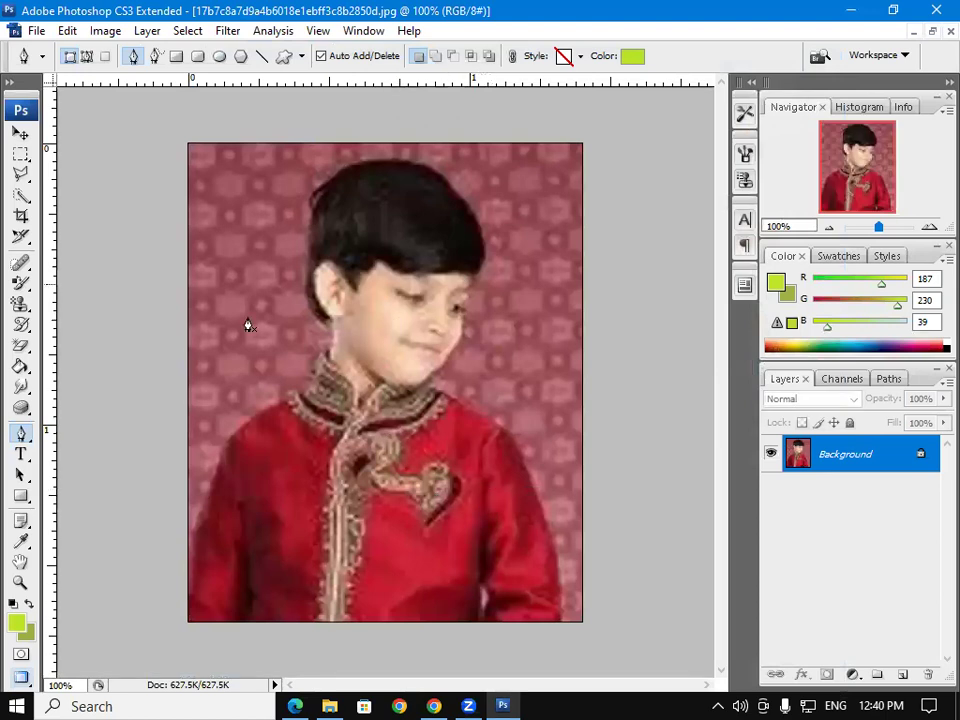
right_click(21, 433)
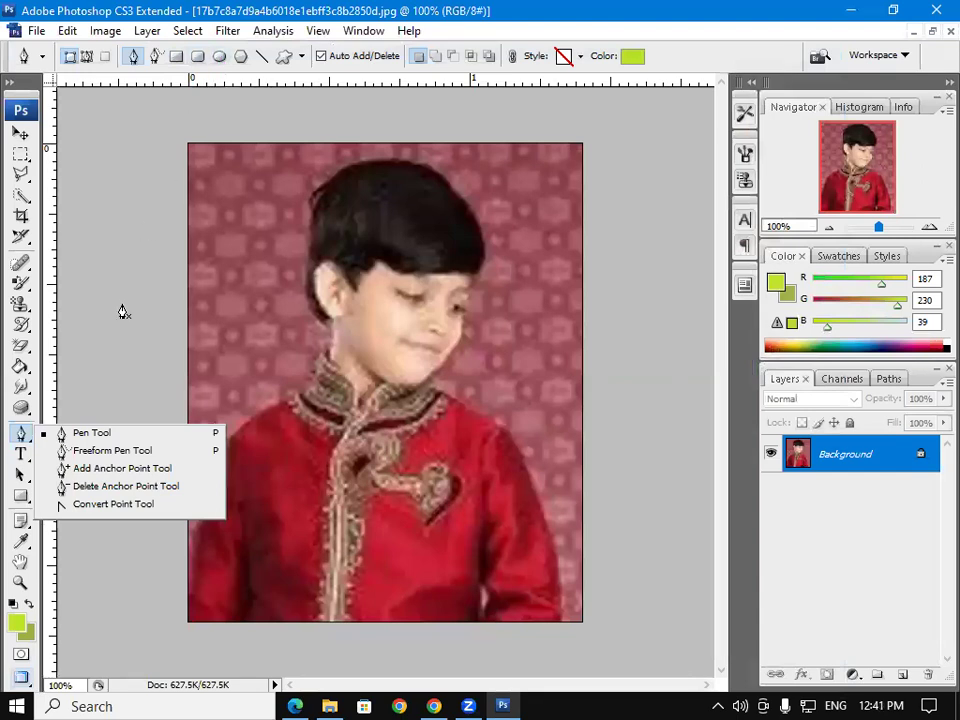
Place Pen anchors up the boy's left arm to his shoulder.
click(94, 433)
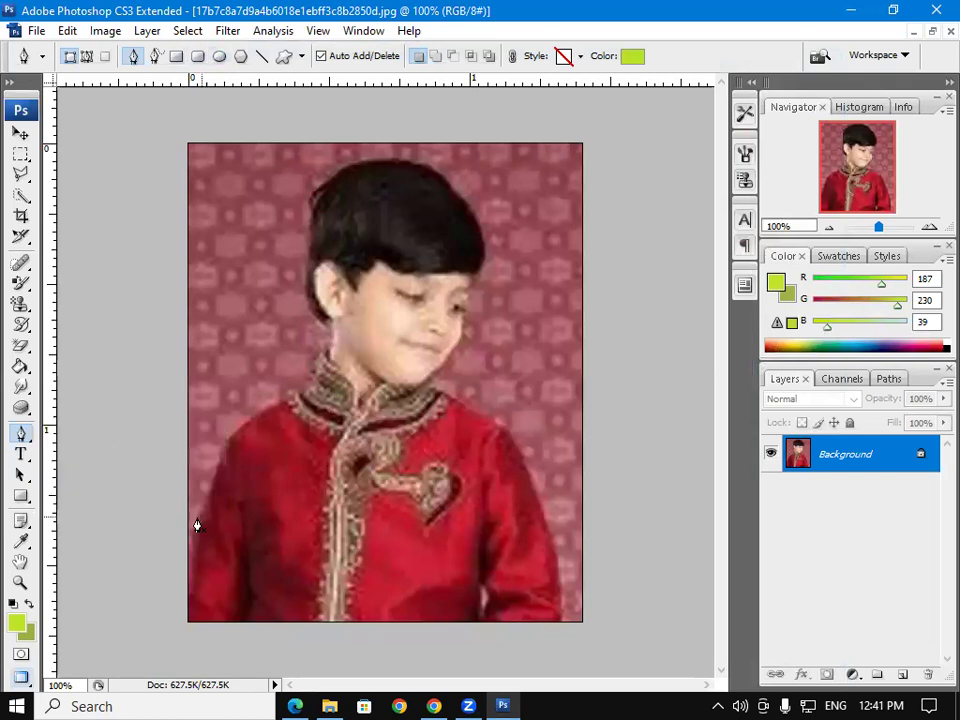
click(190, 524)
click(203, 508)
click(218, 467)
click(232, 433)
click(245, 420)
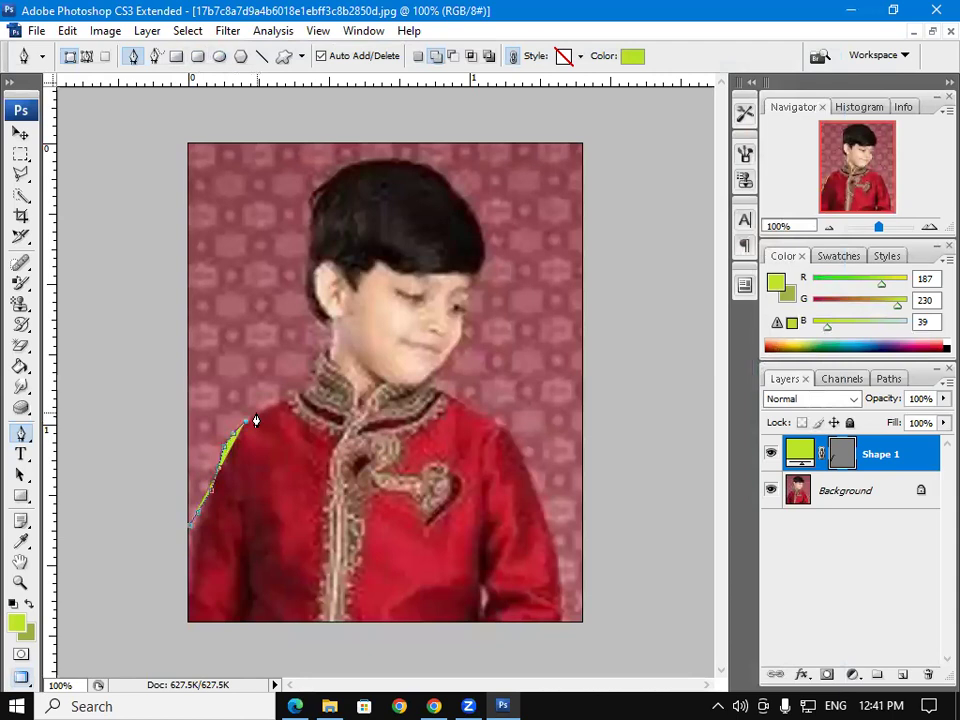
click(259, 414)
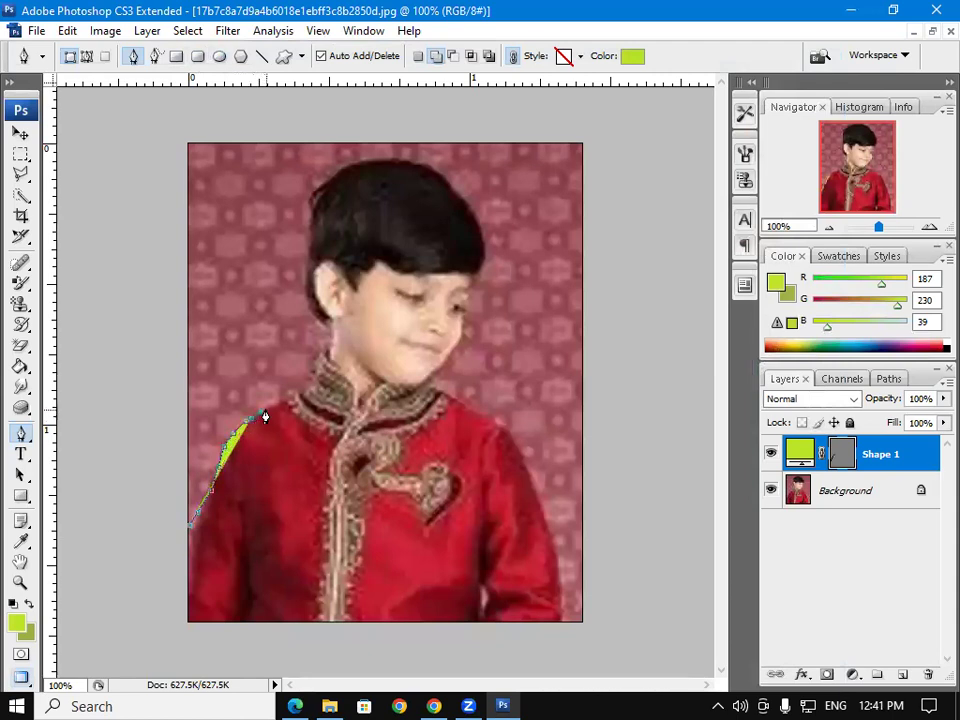
Continue the anchors over the collar and neck to the top of his hair.
click(283, 404)
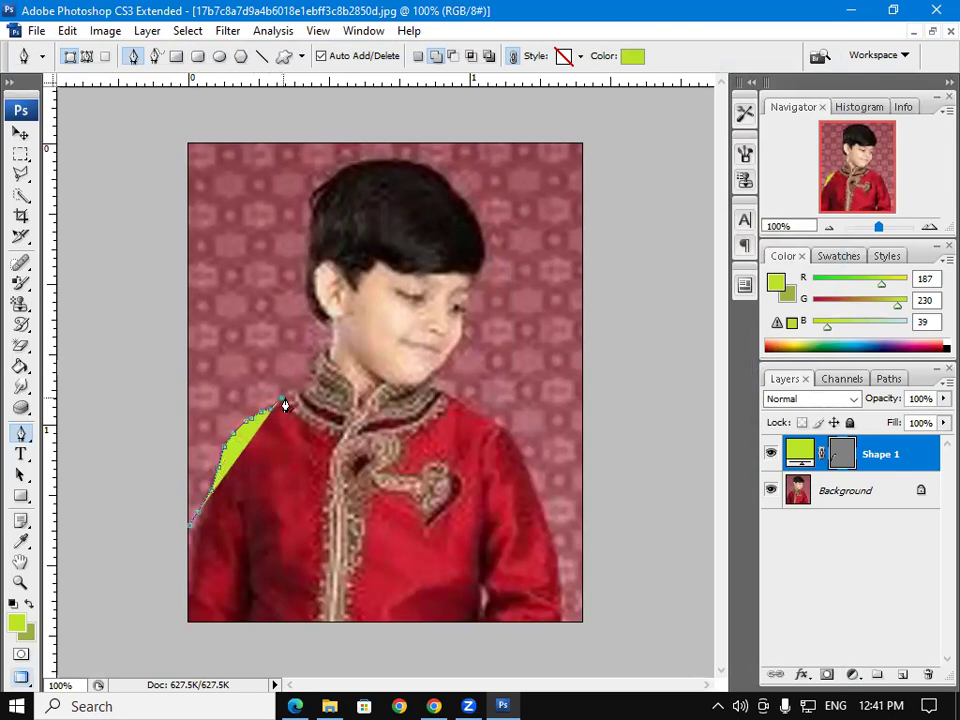
click(297, 394)
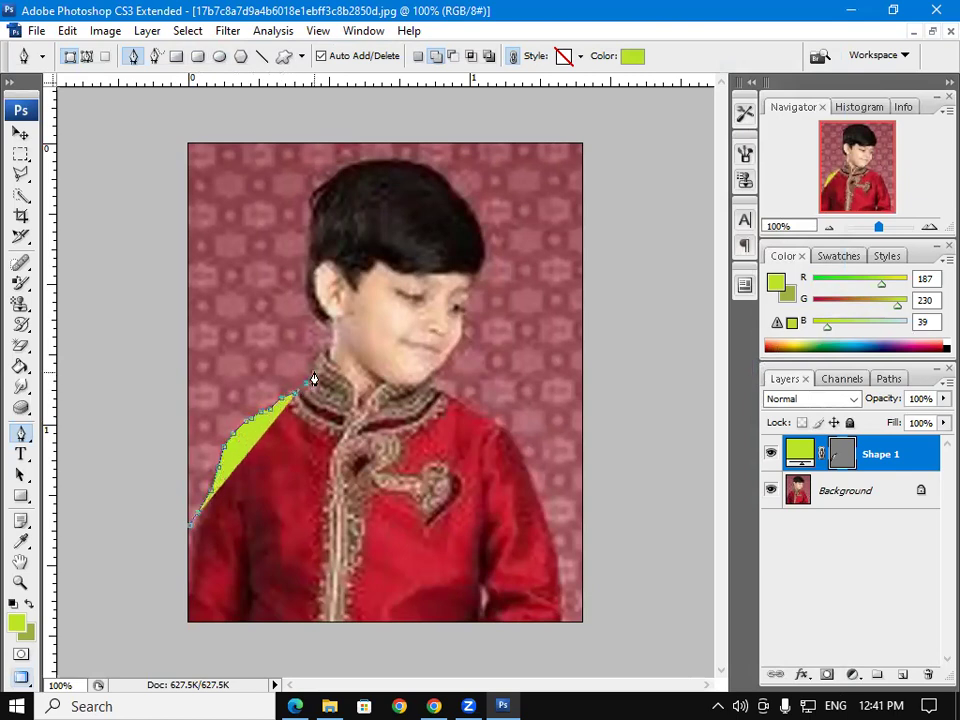
click(317, 360)
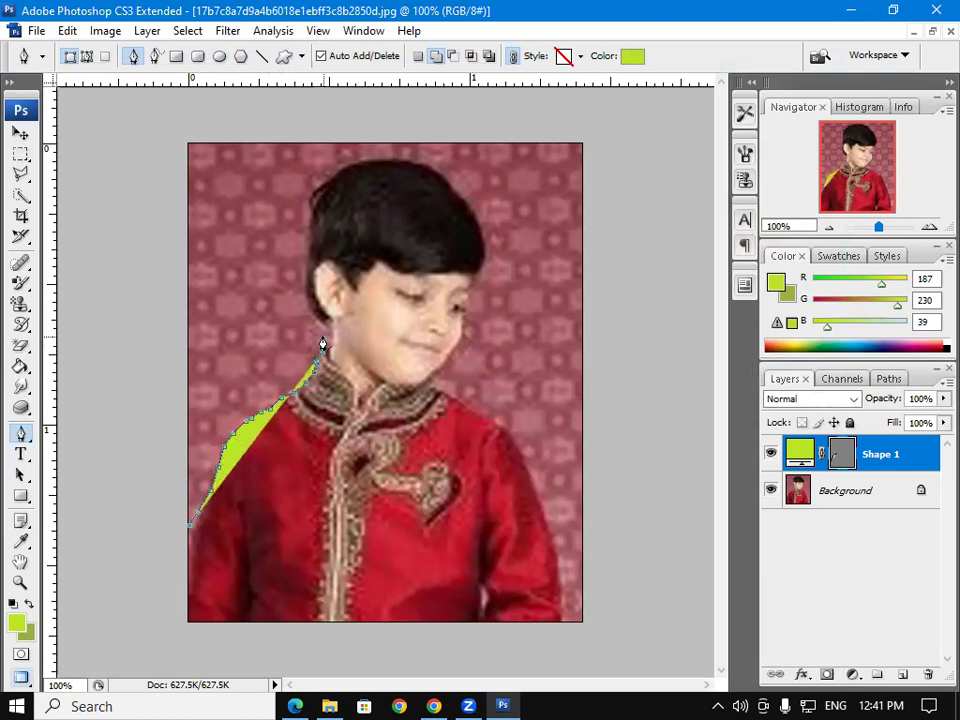
click(309, 308)
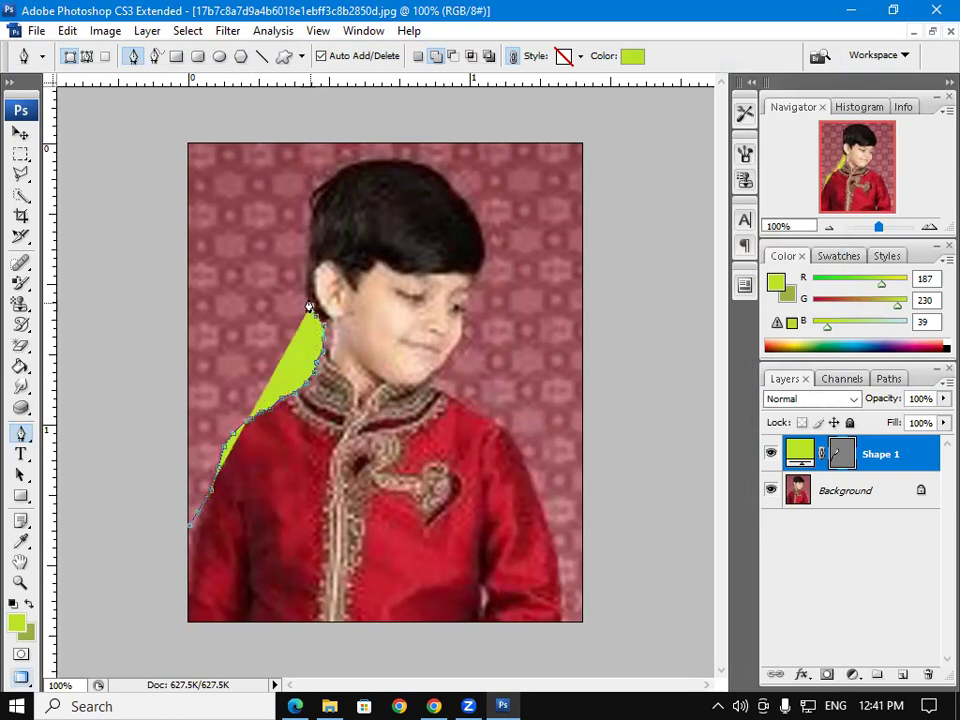
click(304, 270)
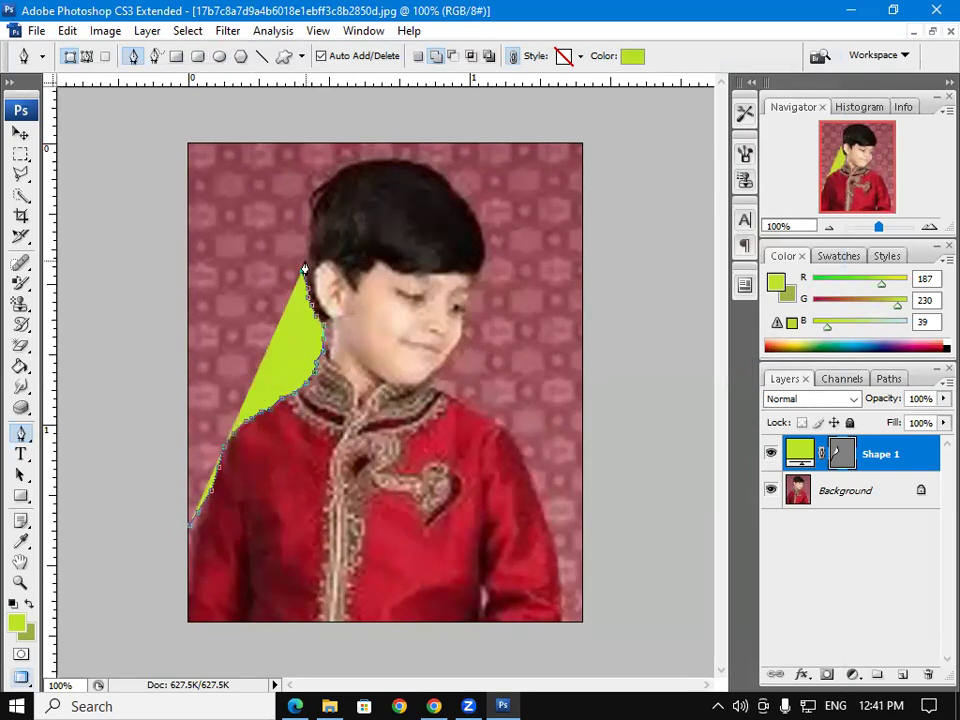
click(310, 209)
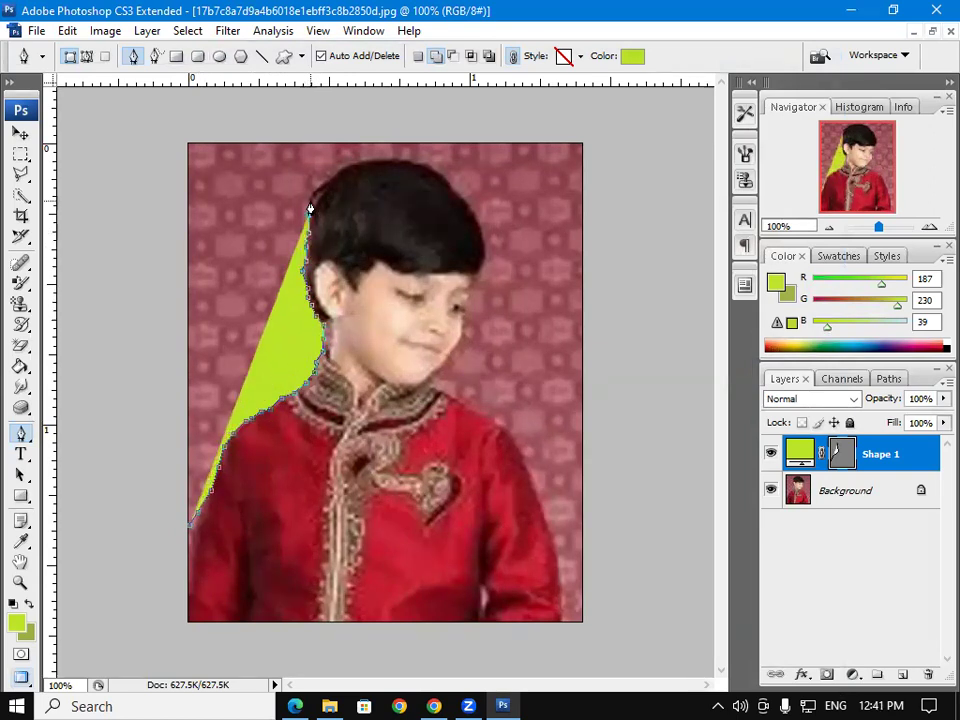
click(328, 183)
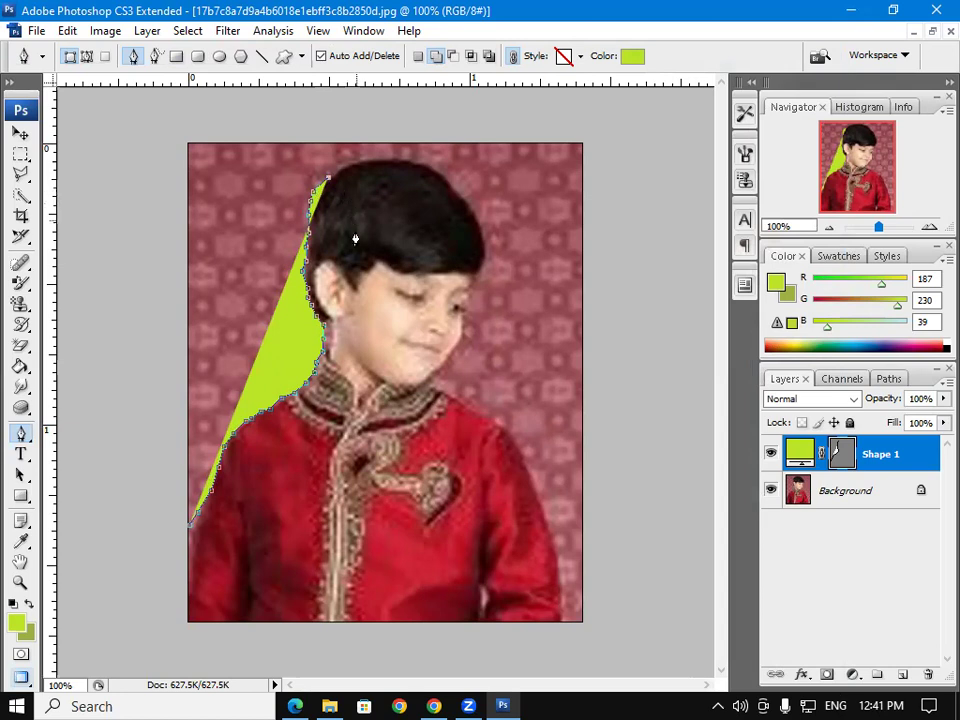
Commit and restore the shape path, then load it as a selection and deselect.
key(Return)
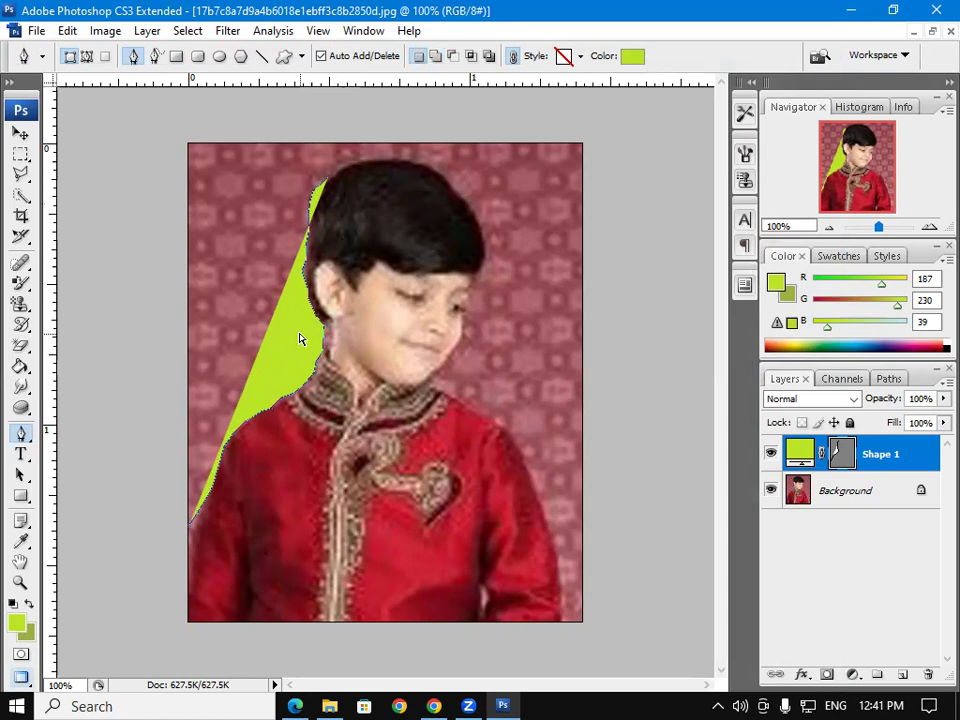
key(ctrl+z)
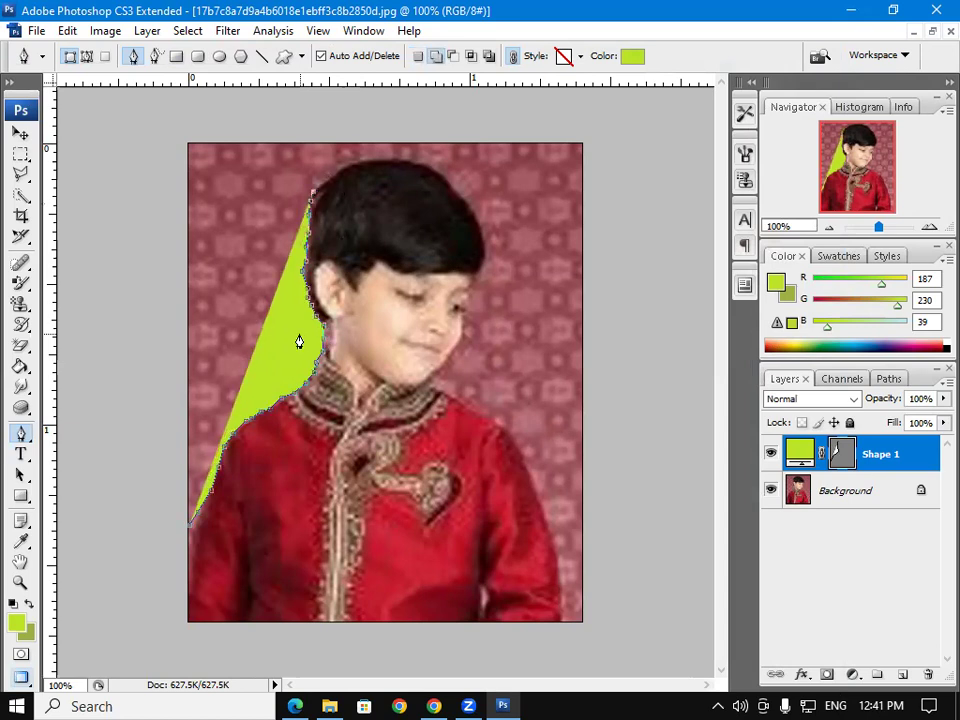
key(ctrl+Return)
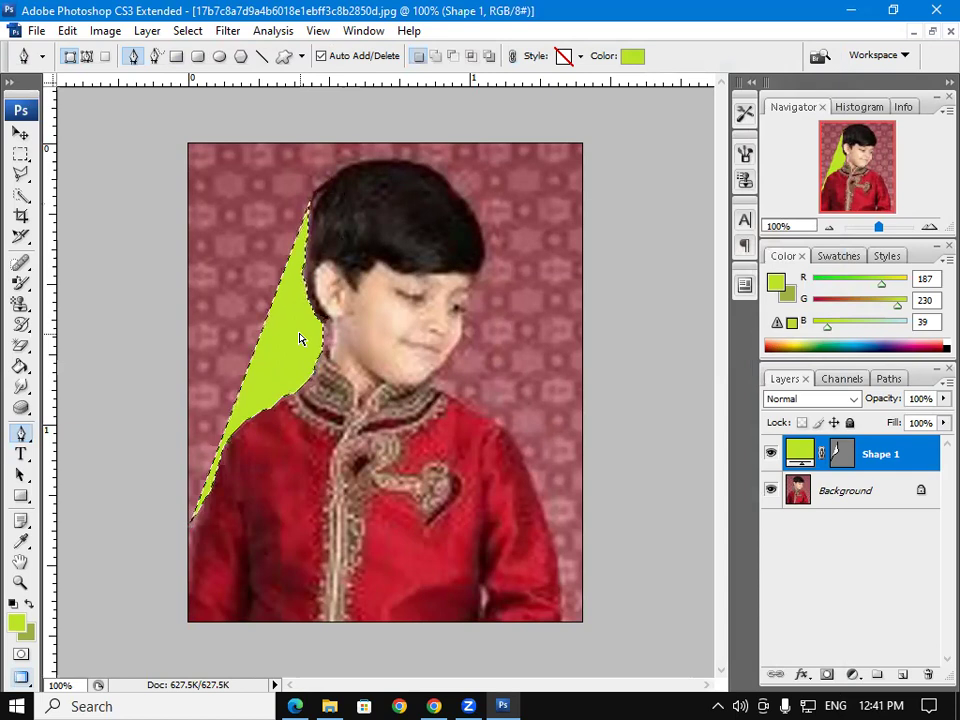
key(ctrl+d)
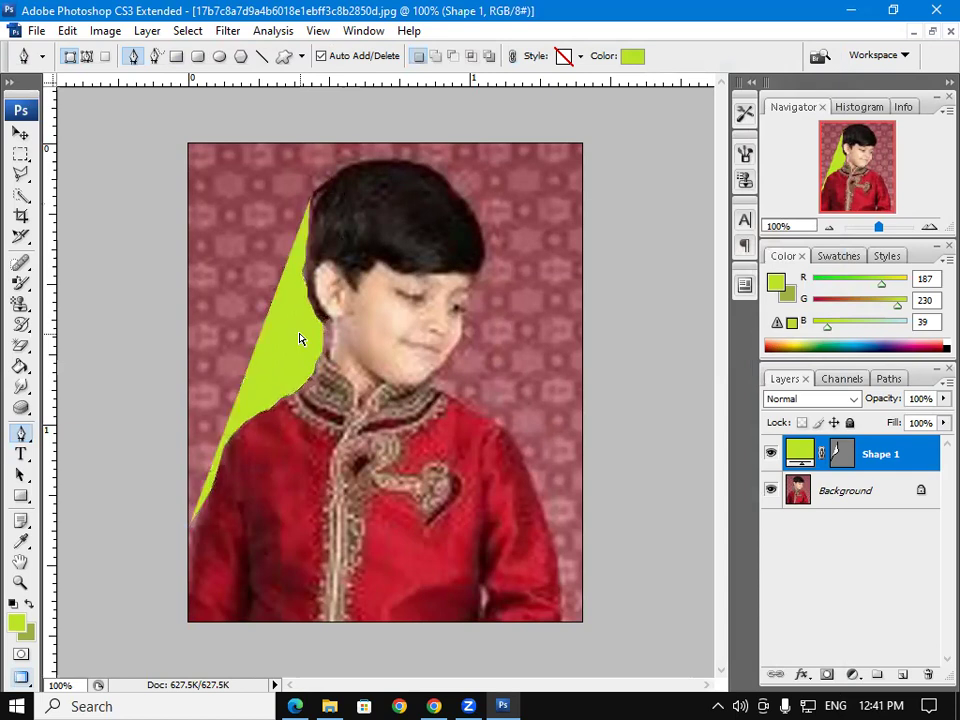
Show the green shape's vector path and bring up the History panel.
ctrl+click(299, 339)
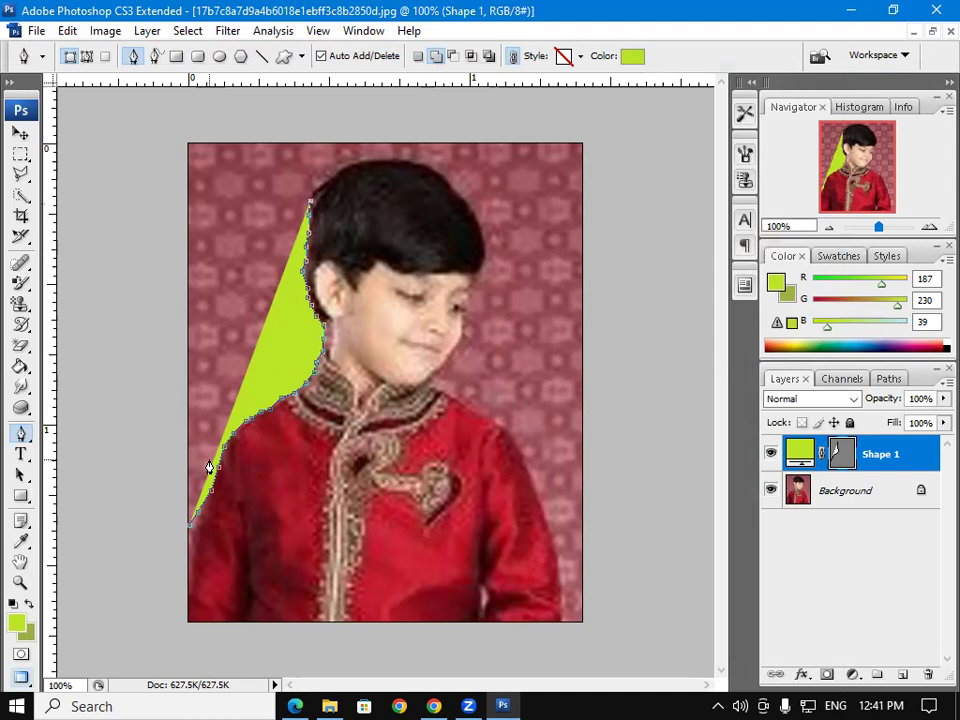
click(366, 31)
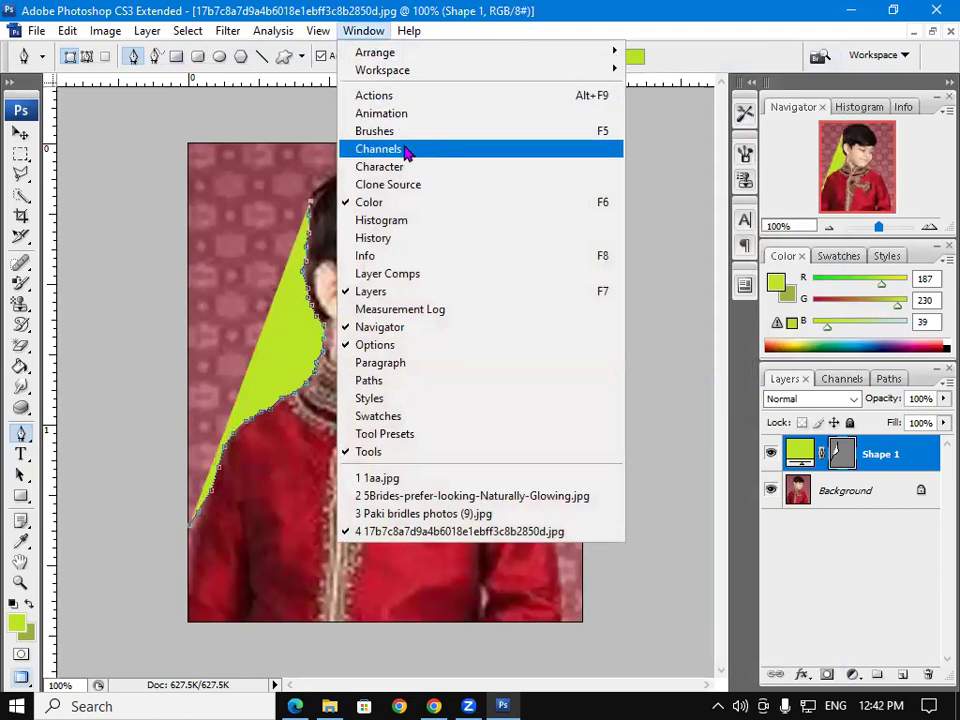
click(384, 238)
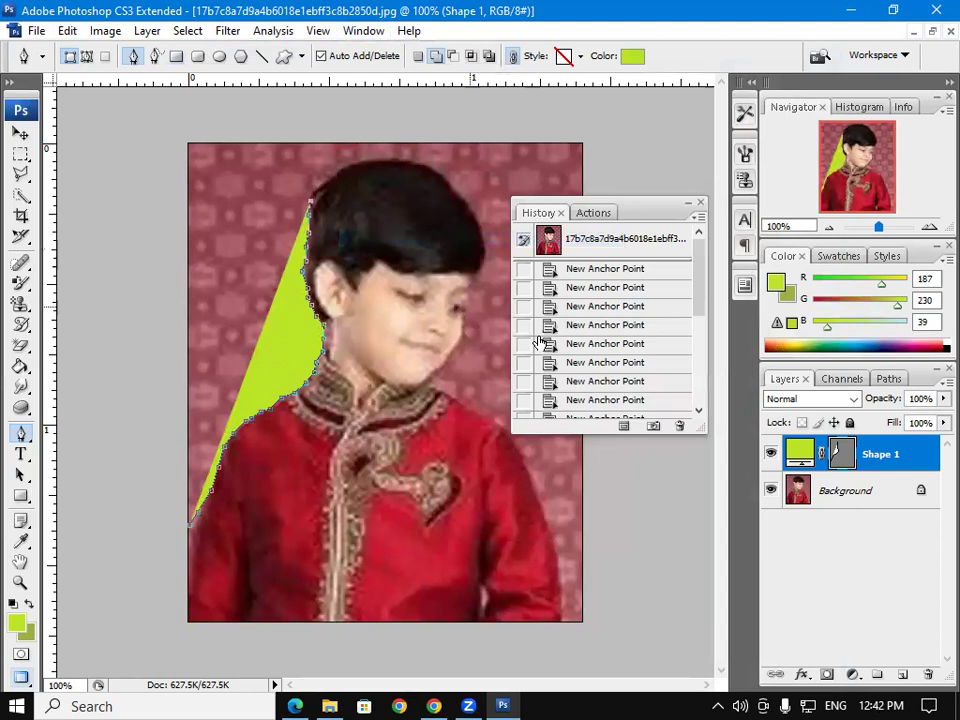
Revert to the first New Anchor Point state, delete later states, and minimize the document.
click(618, 268)
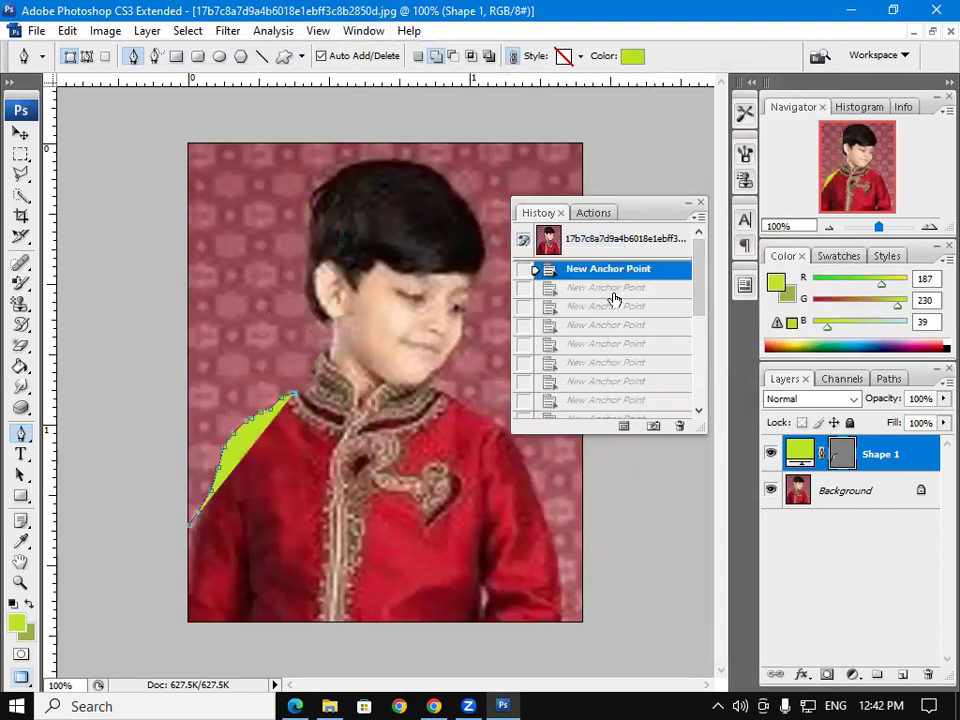
click(679, 426)
click(452, 281)
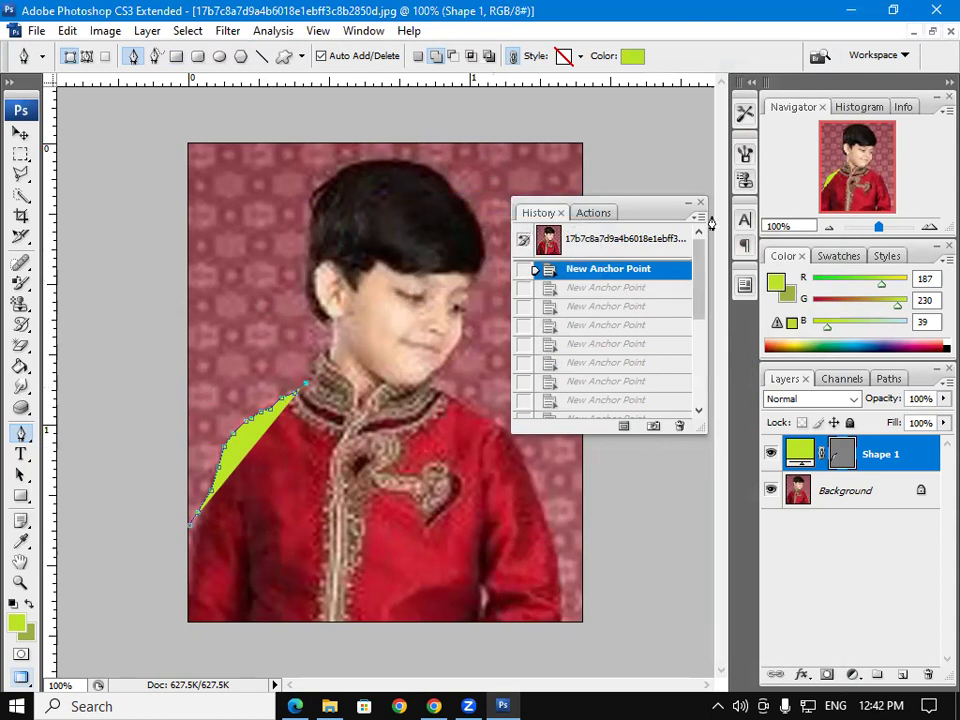
click(701, 204)
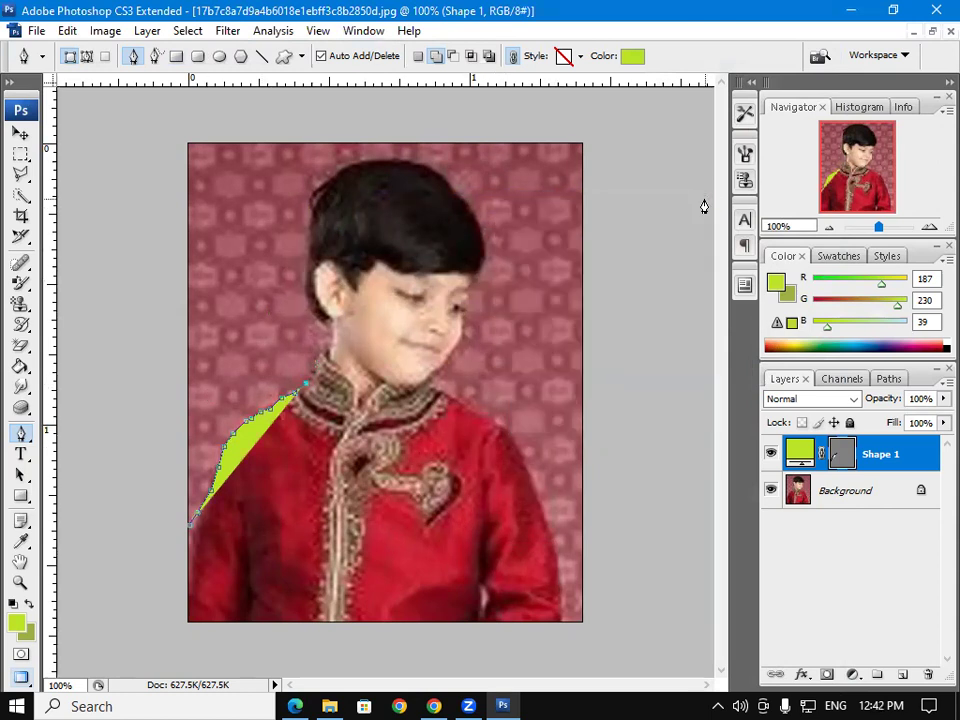
click(918, 33)
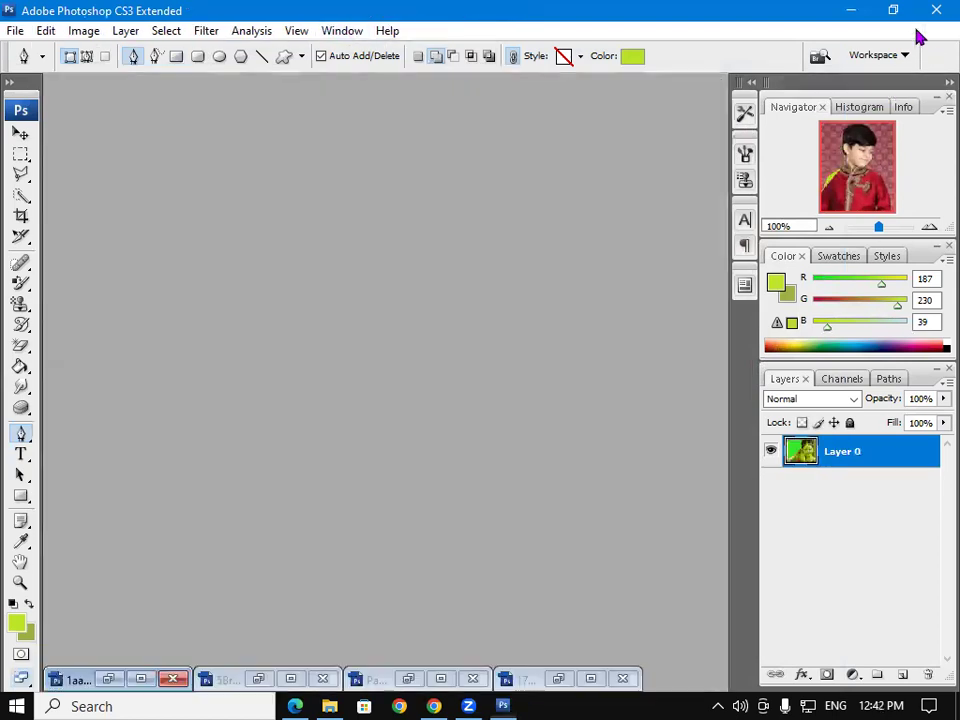
Open the photo of the boy in the beige kurta.
double_click(440, 253)
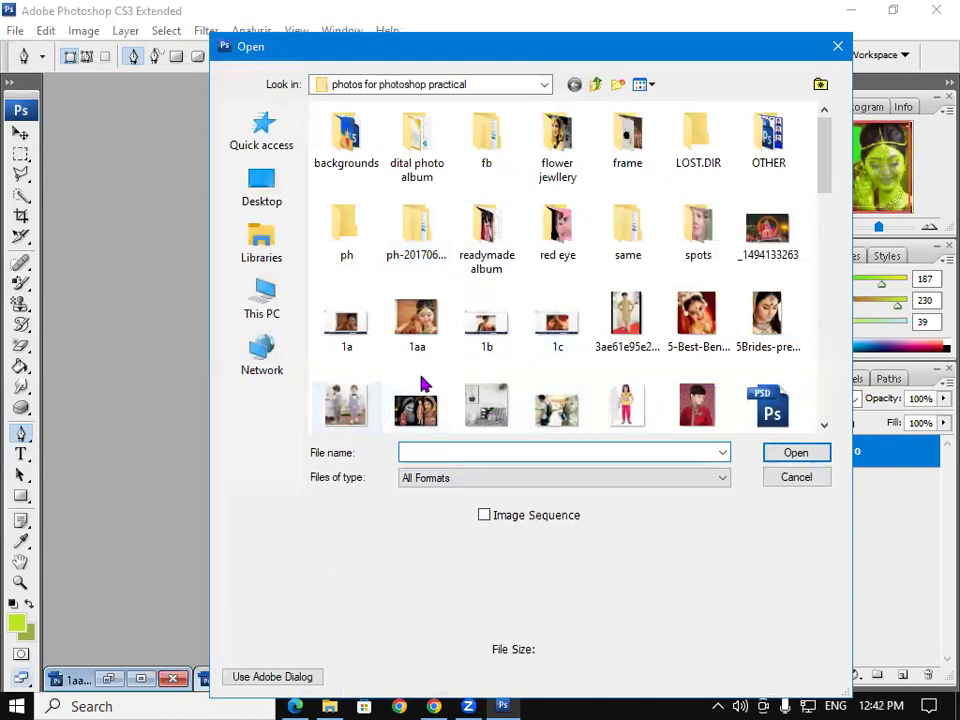
click(618, 322)
double_click(618, 322)
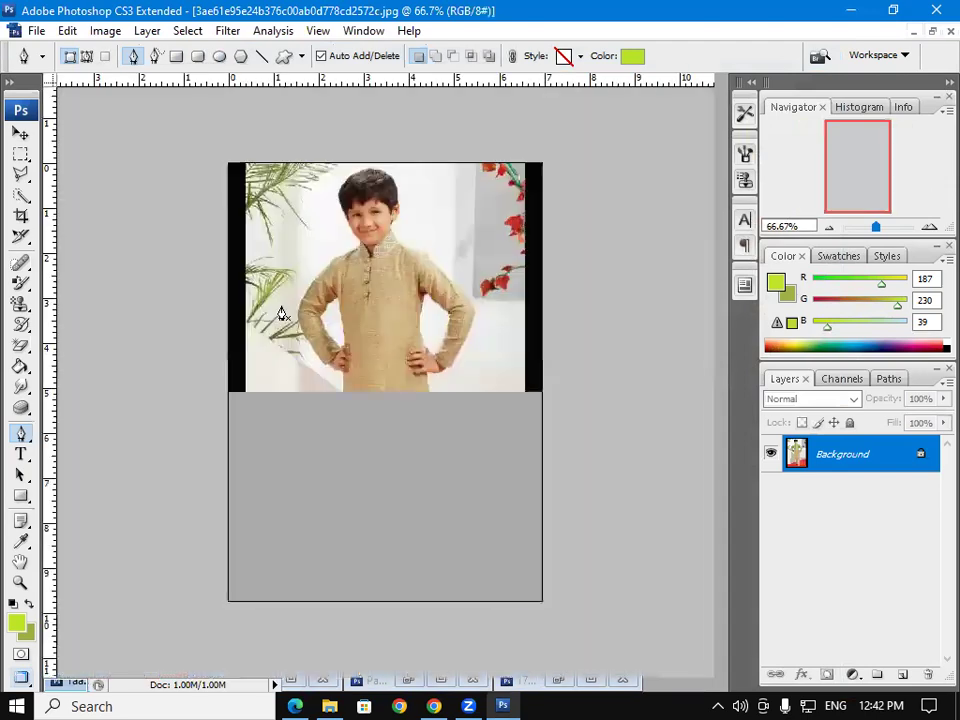
Draw and commit a four-point green shape near the kurta's hem with the Pen tool.
click(24, 436)
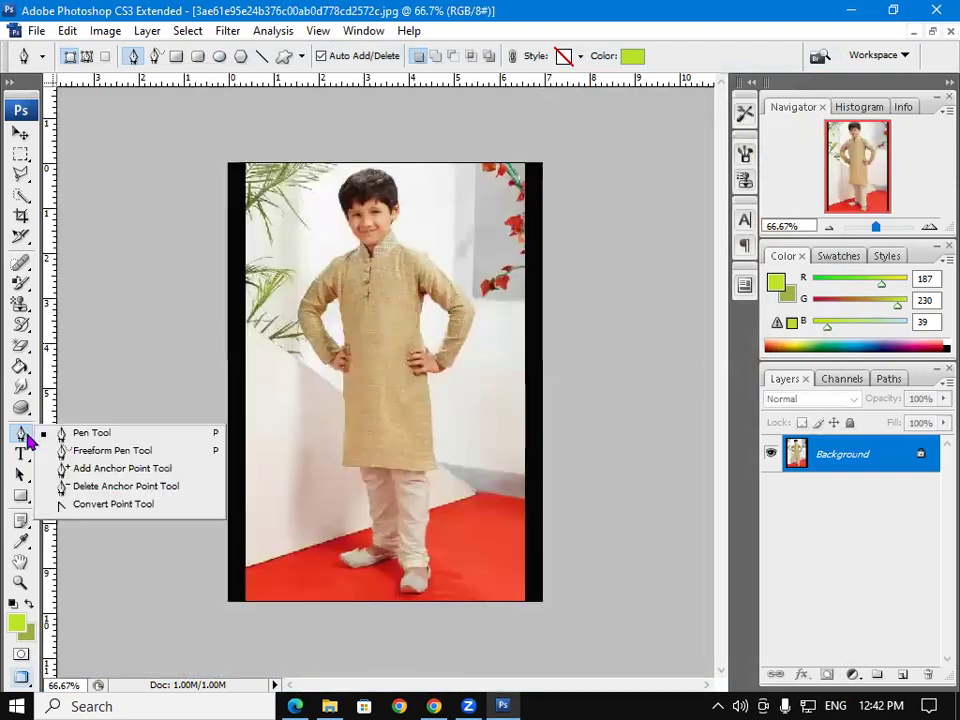
click(66, 434)
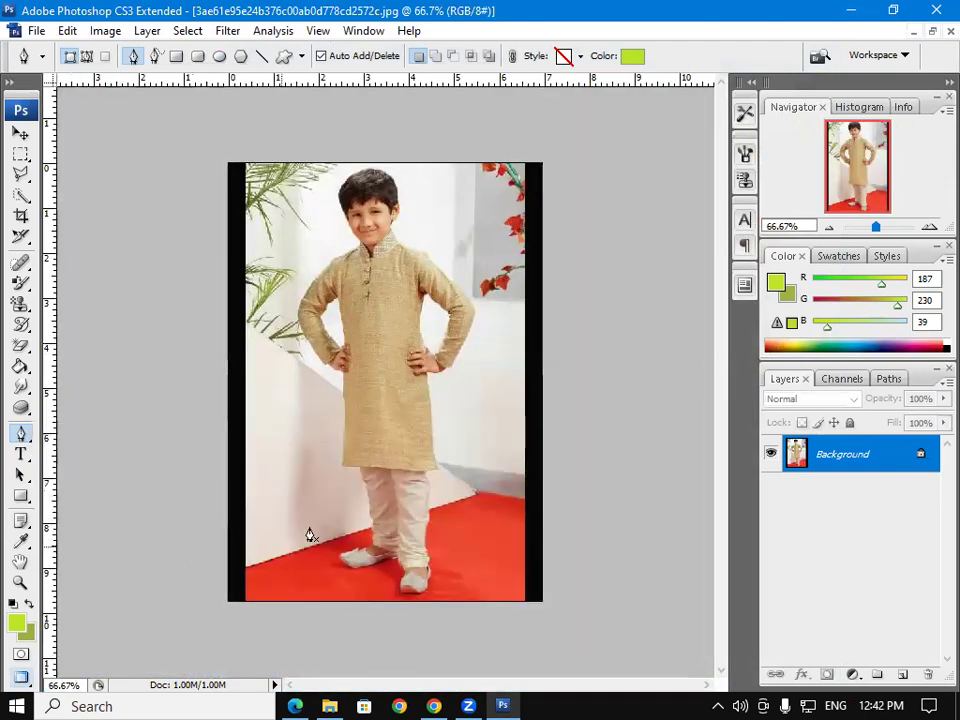
click(342, 466)
click(341, 395)
click(294, 405)
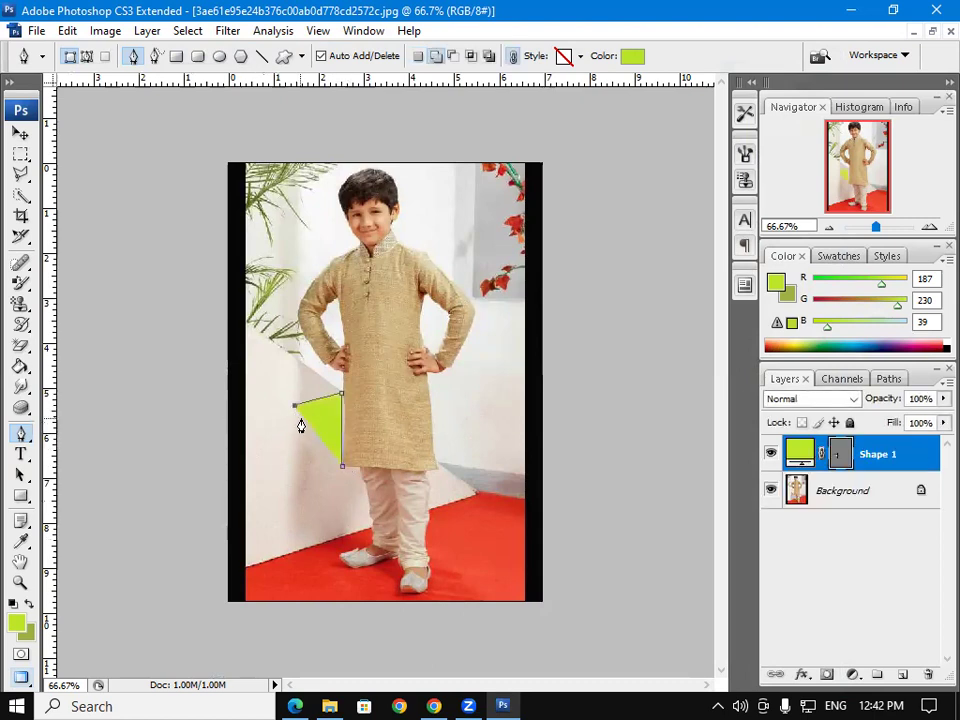
click(275, 460)
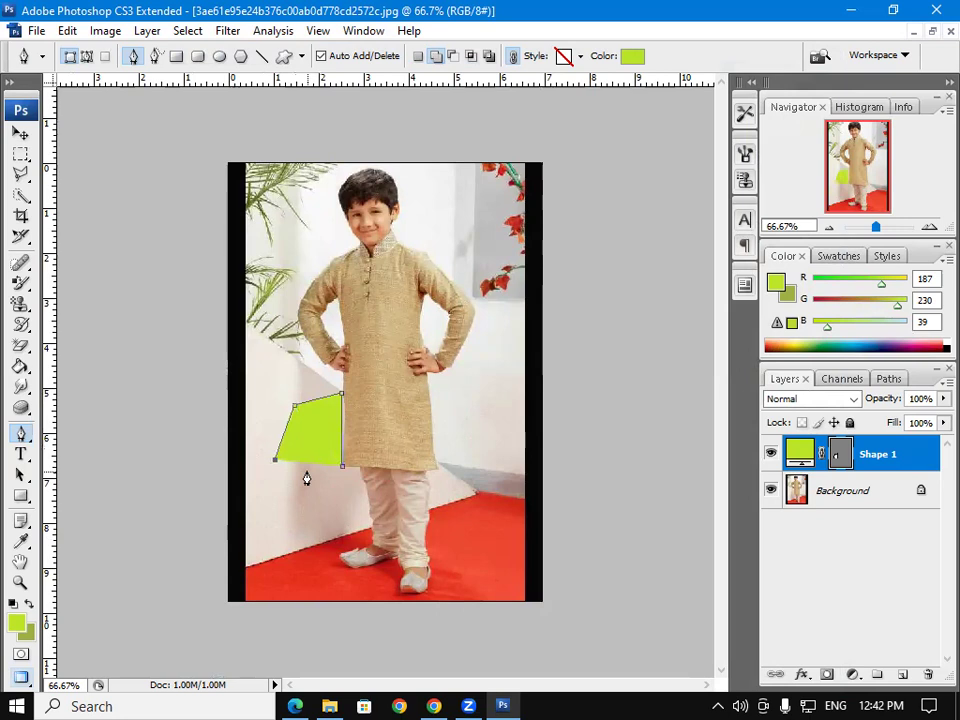
key(Return)
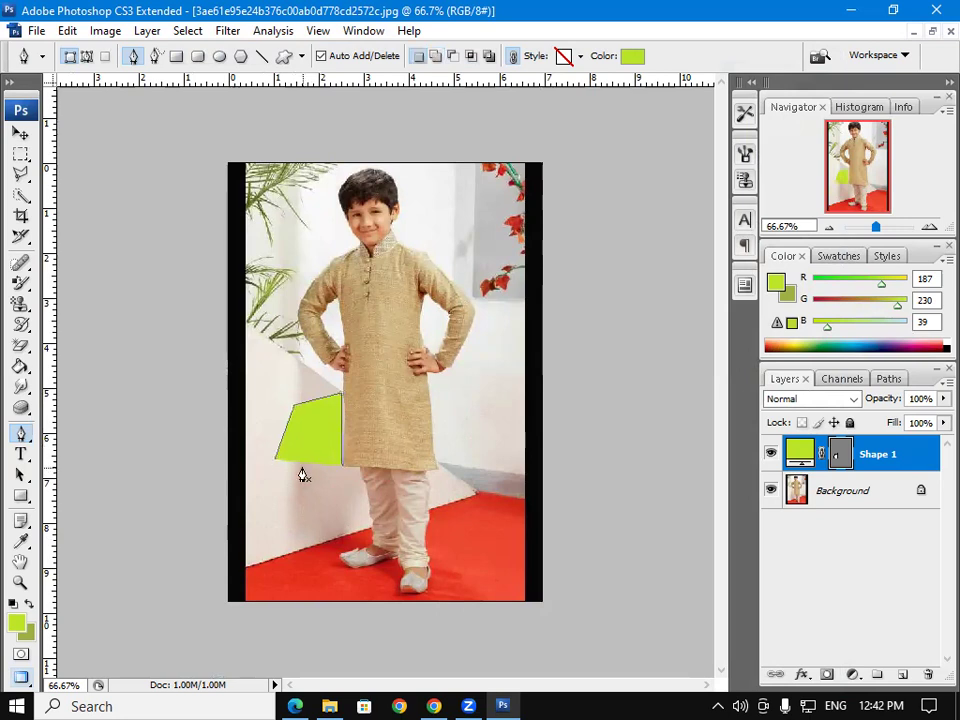
Load the green shape as a selection and delete it.
key(ctrl+Return)
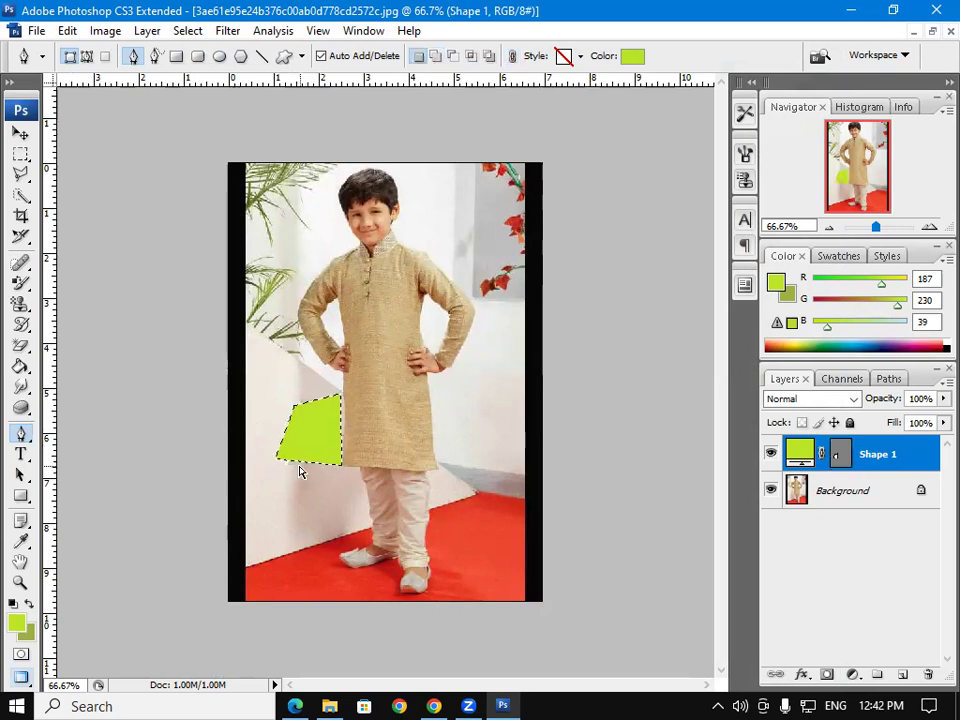
key(ctrl+d)
key(ctrl+Return)
key(Delete)
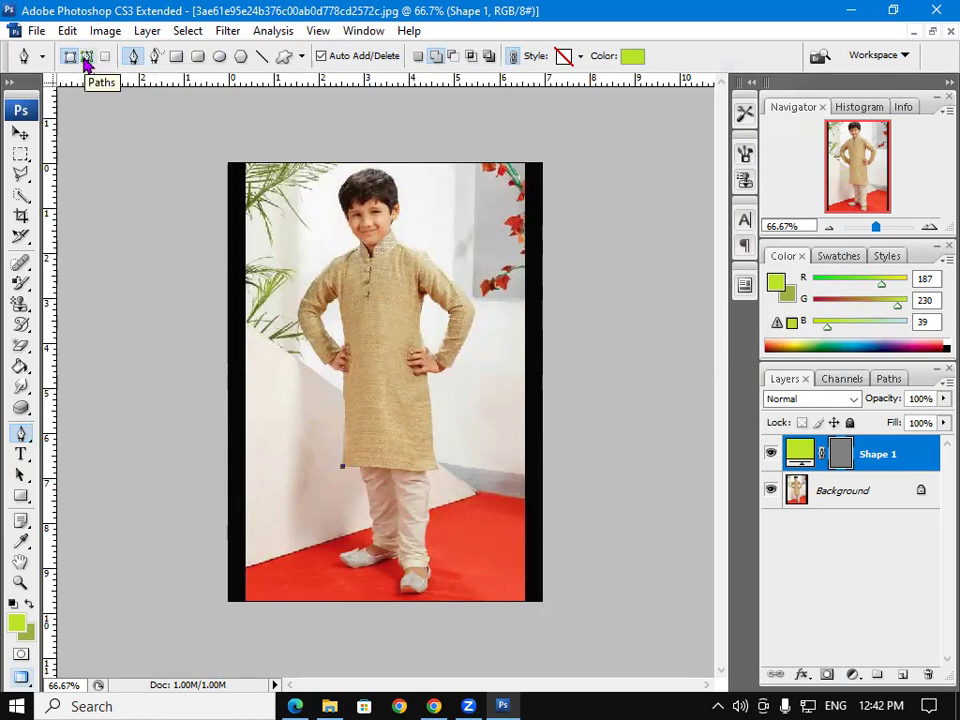
Draw a closed practice path on the wall in Paths mode.
click(87, 57)
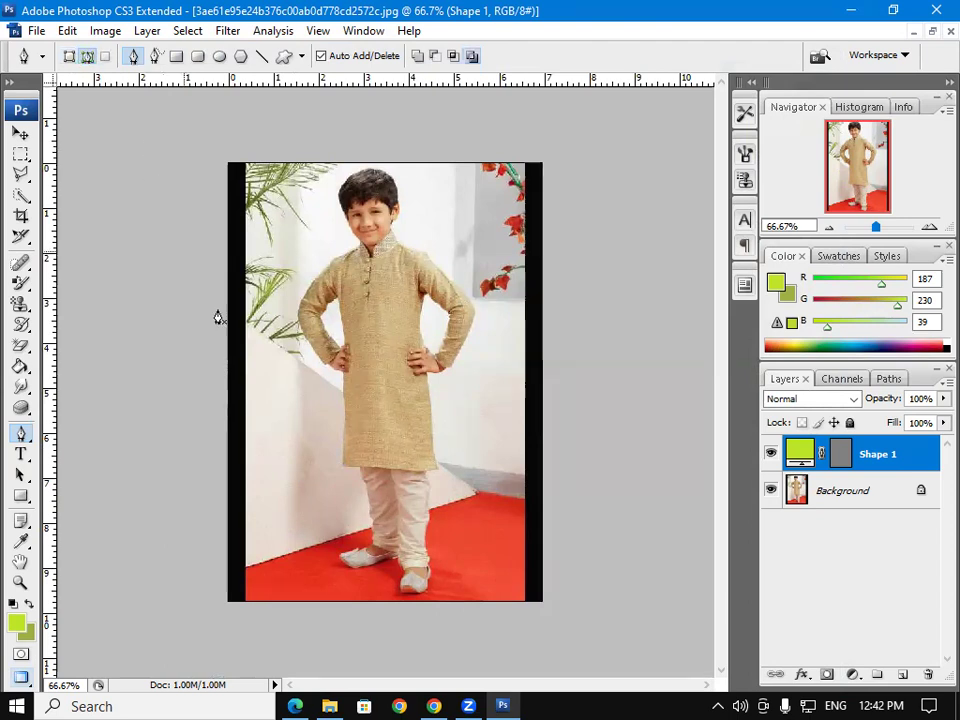
click(342, 461)
click(343, 425)
click(283, 430)
click(288, 467)
click(313, 472)
click(342, 461)
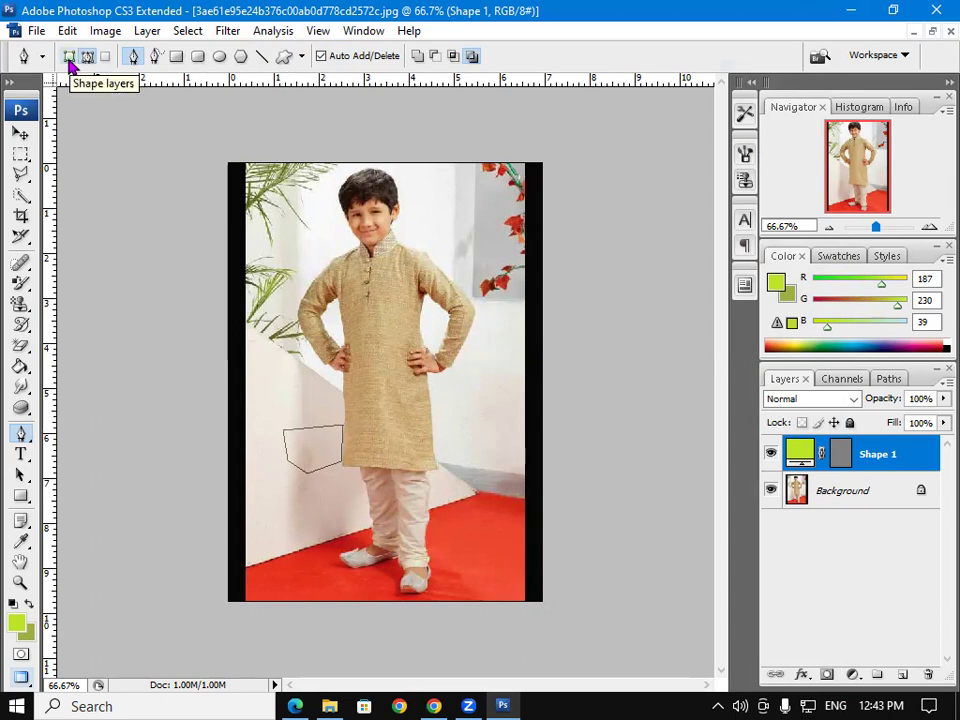
Draw a green polygon beside the boy's legs in Shape Layers mode.
click(70, 60)
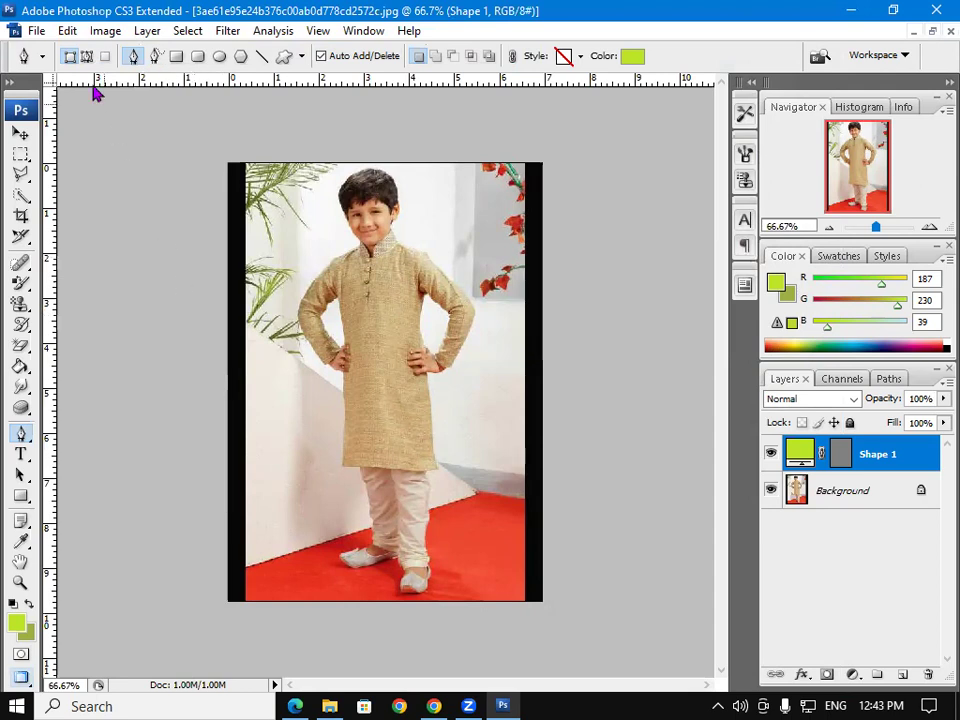
drag(334, 449, 294, 420)
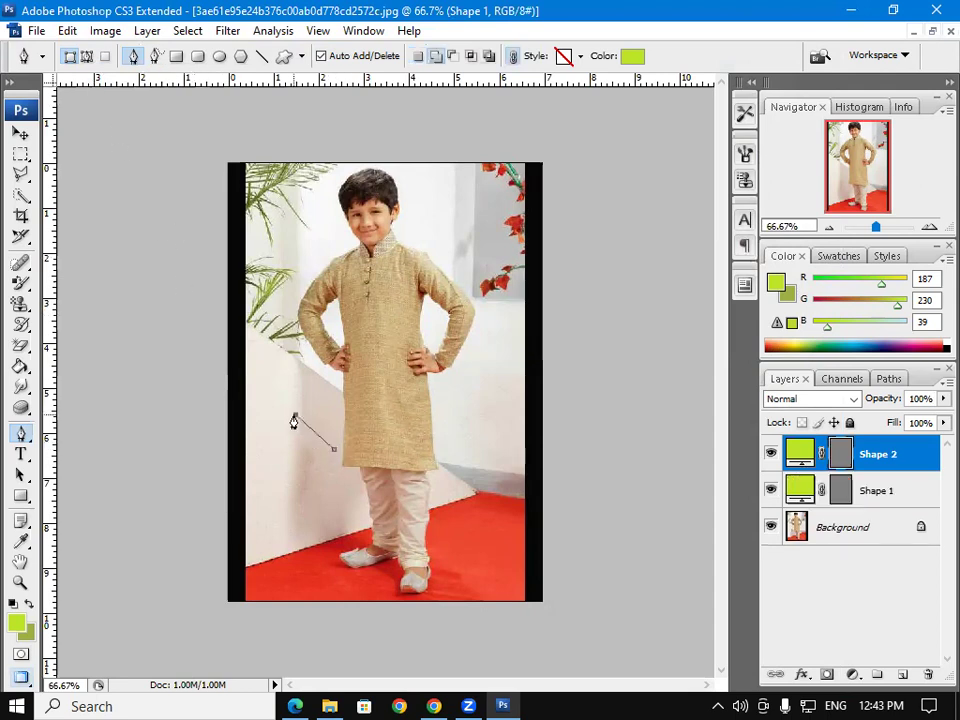
click(273, 501)
click(310, 515)
click(344, 497)
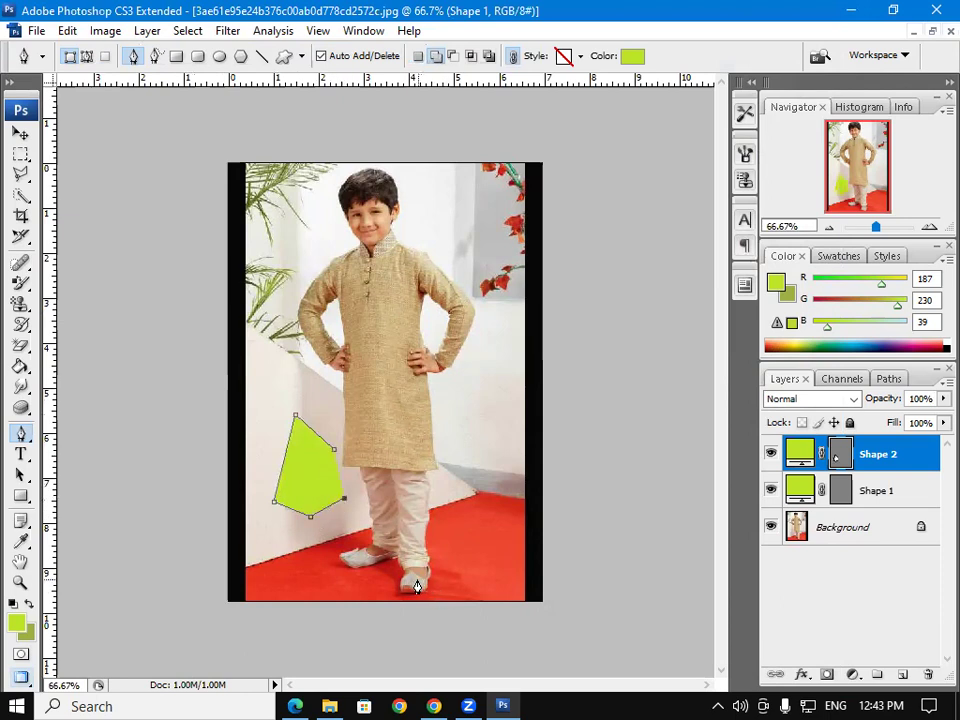
Undo the polygon anchors and, in Paths mode, trace up the kurta's left edge and arm to the neck.
key(ctrl+alt+z)
key(ctrl+alt+z)
key(ctrl+alt+z)
key(ctrl+alt+z)
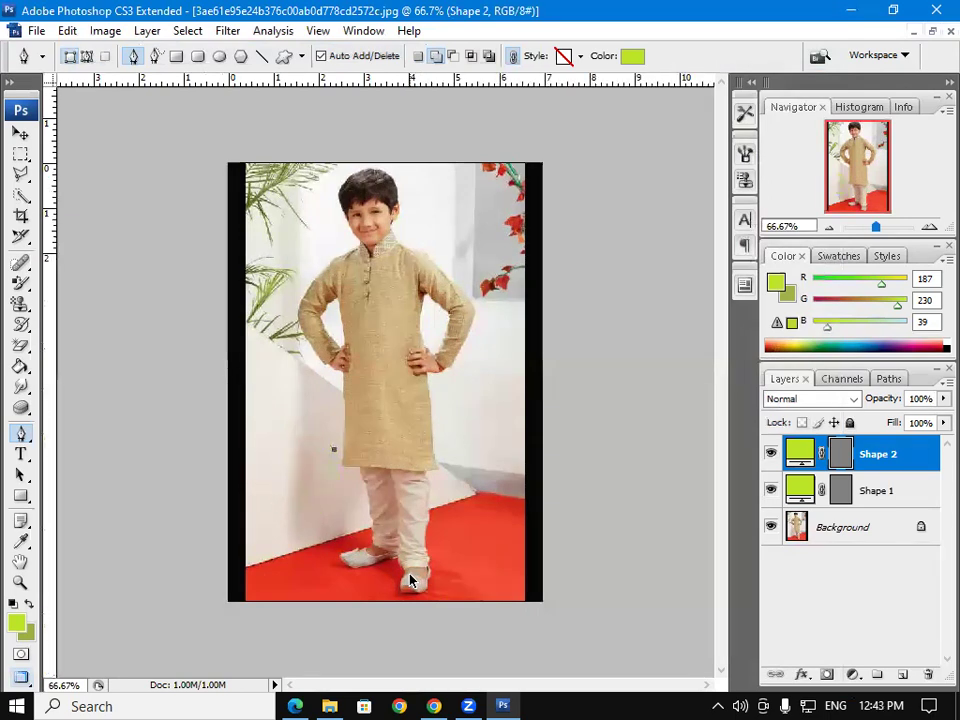
click(86, 58)
click(343, 465)
click(343, 437)
click(343, 395)
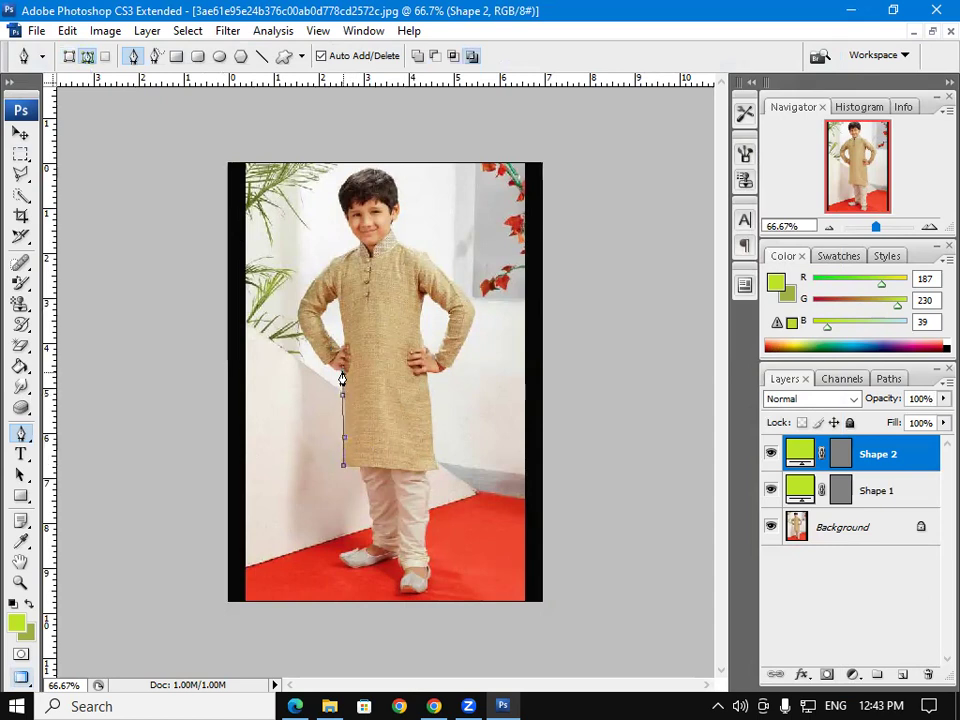
drag(343, 371, 317, 358)
click(306, 342)
click(296, 314)
click(308, 287)
click(335, 259)
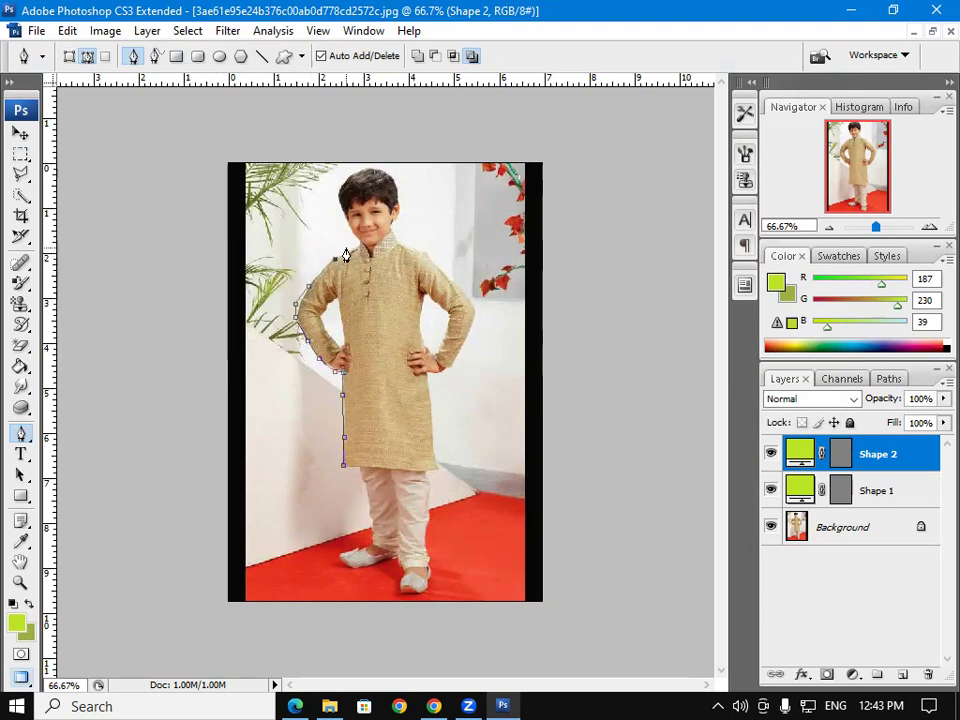
click(349, 248)
Trace over the hair, down the right arm and along the kurta's right side to its hem.
click(343, 184)
click(366, 170)
click(393, 183)
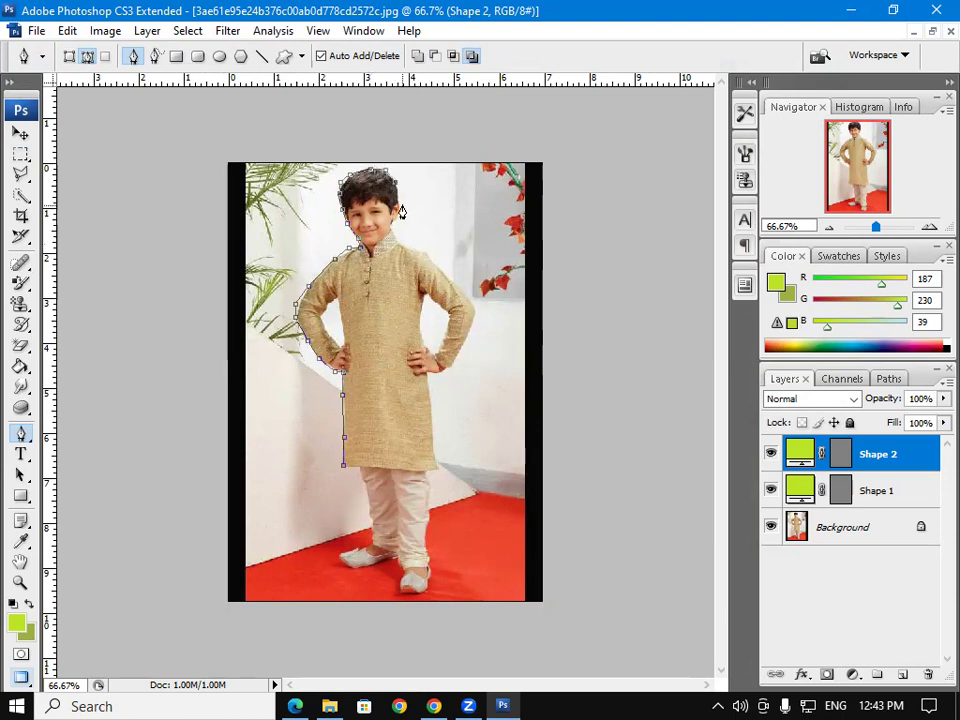
click(398, 243)
click(428, 252)
click(444, 270)
click(470, 297)
click(476, 313)
click(462, 341)
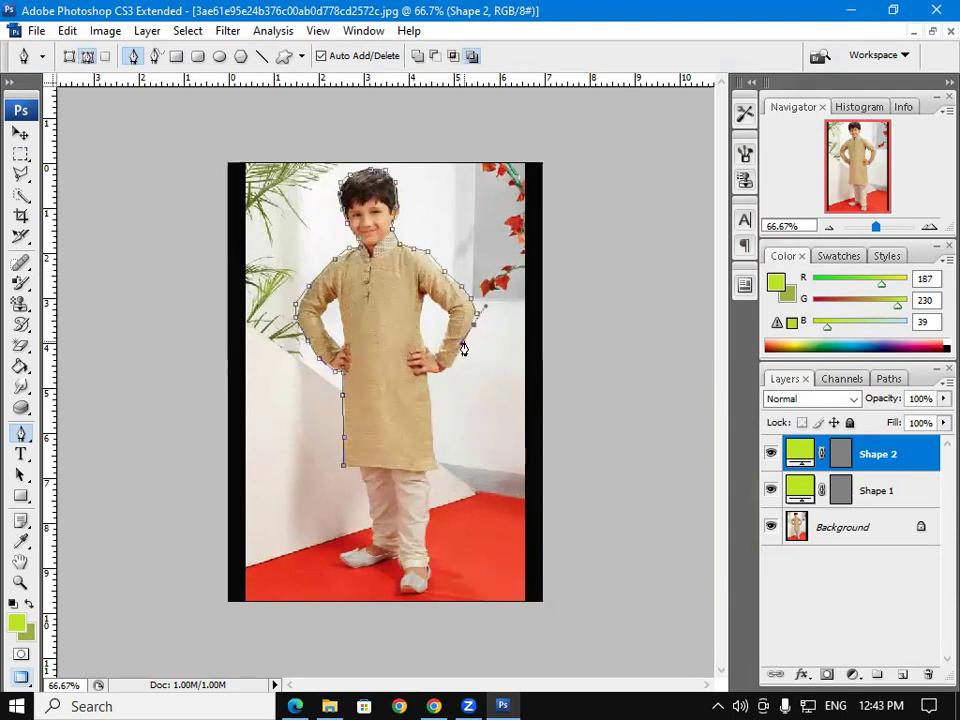
click(450, 365)
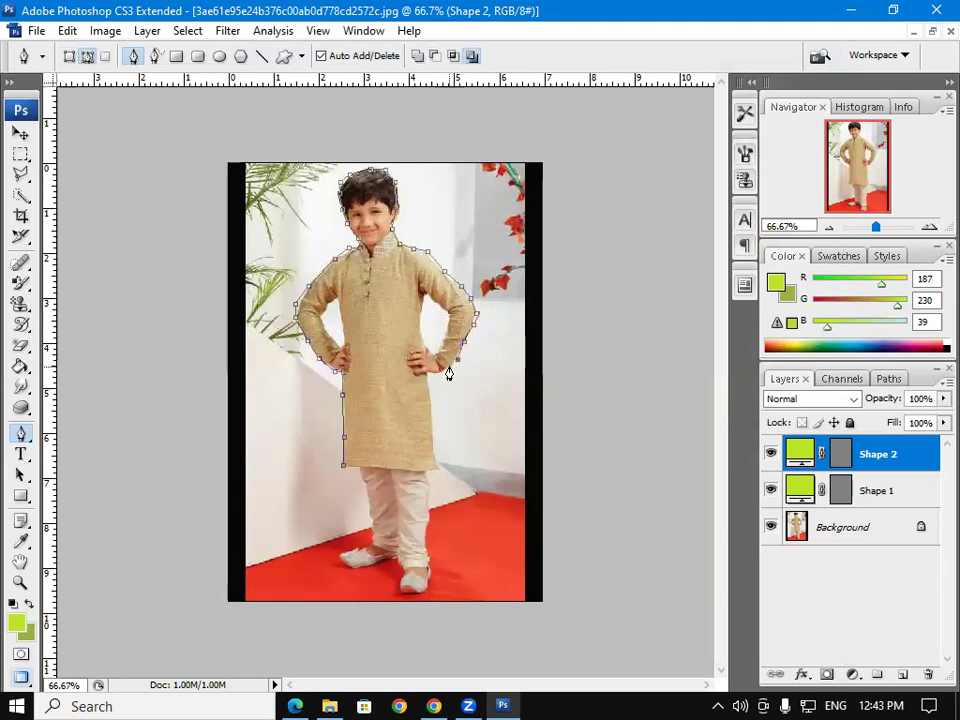
click(430, 377)
click(431, 405)
click(433, 462)
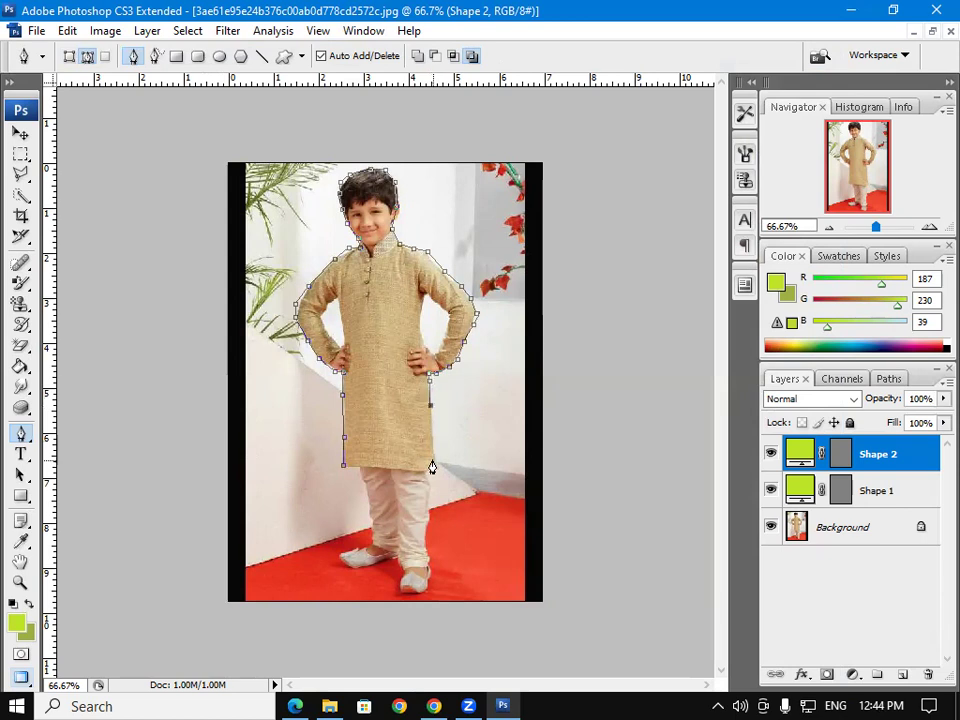
Trace down the trouser leg, around the feet, and back up to close the outline.
click(429, 497)
click(425, 540)
click(427, 565)
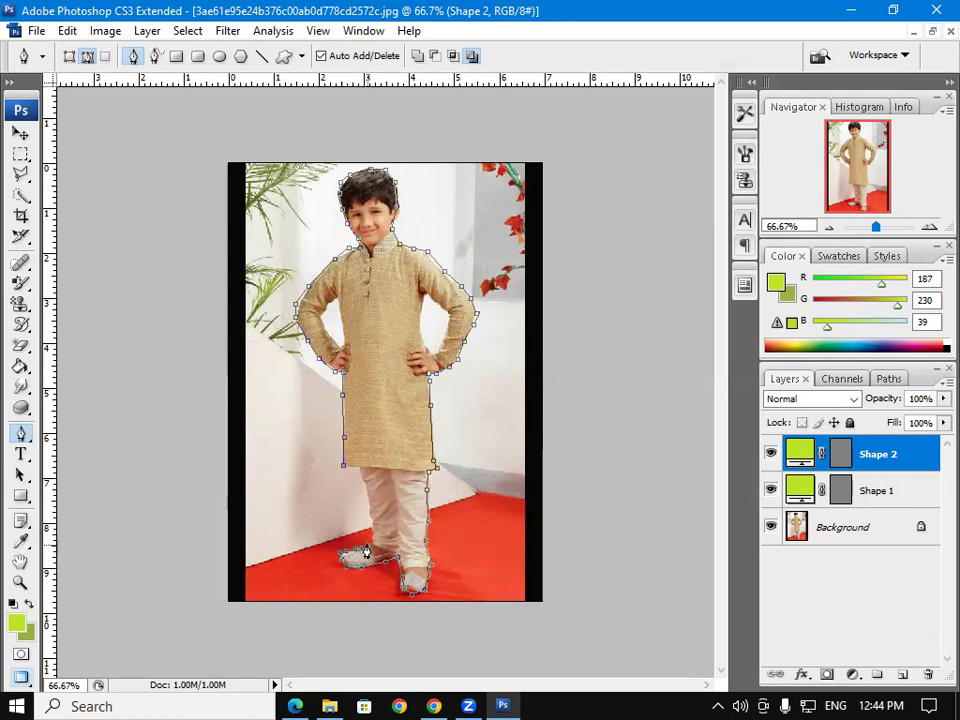
click(371, 528)
click(370, 518)
click(368, 507)
click(365, 495)
click(359, 470)
click(343, 465)
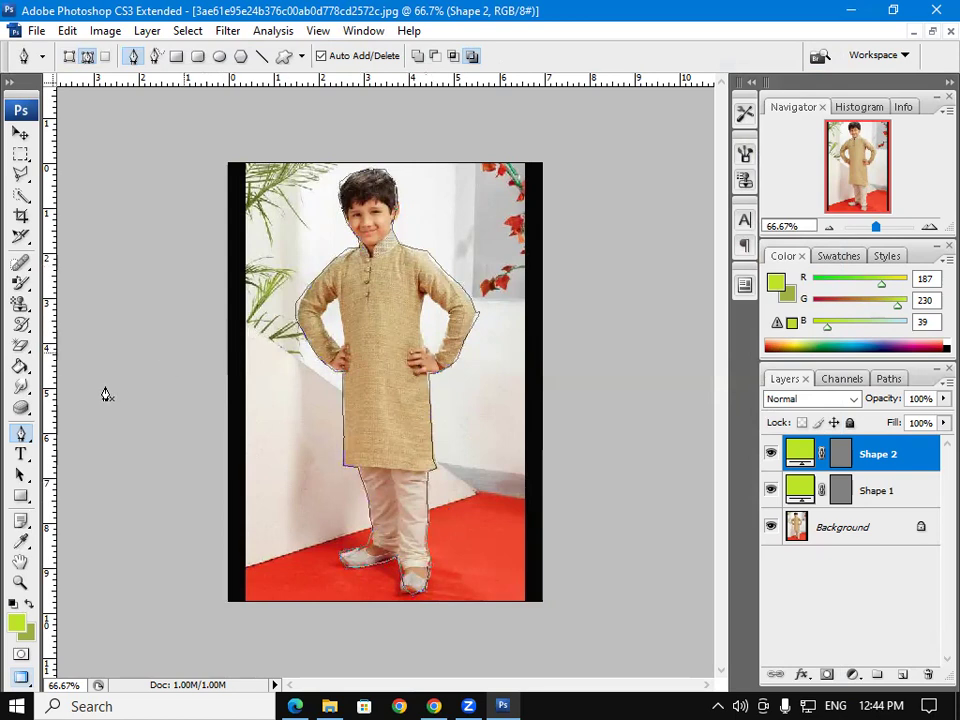
Select the Add Anchor Point Tool and zoom in on the boy's head and shoulders.
right_click(22, 438)
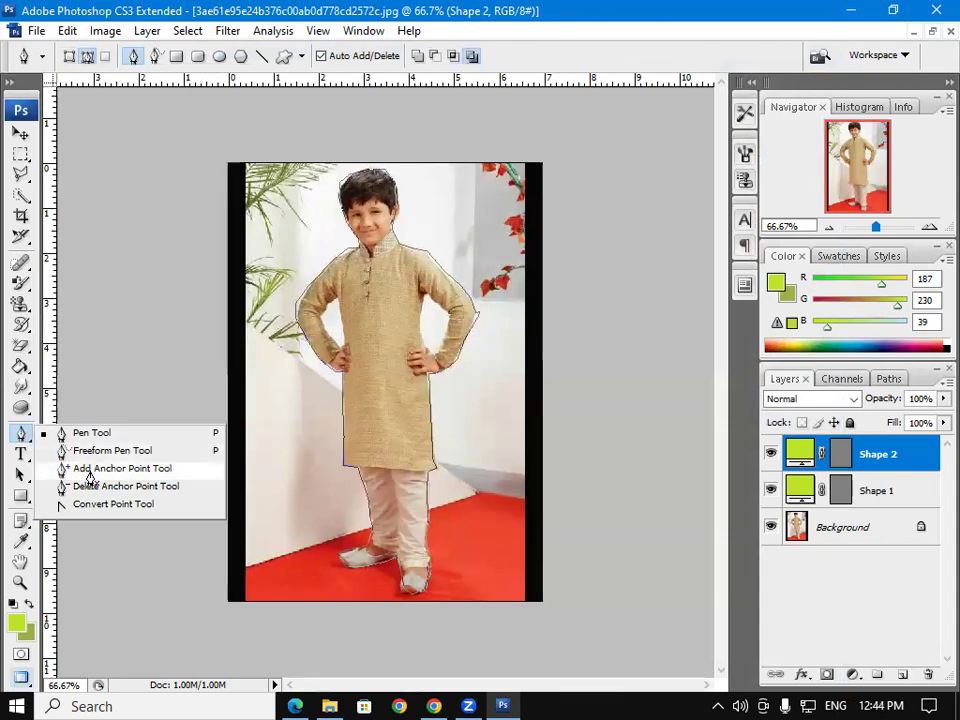
click(90, 470)
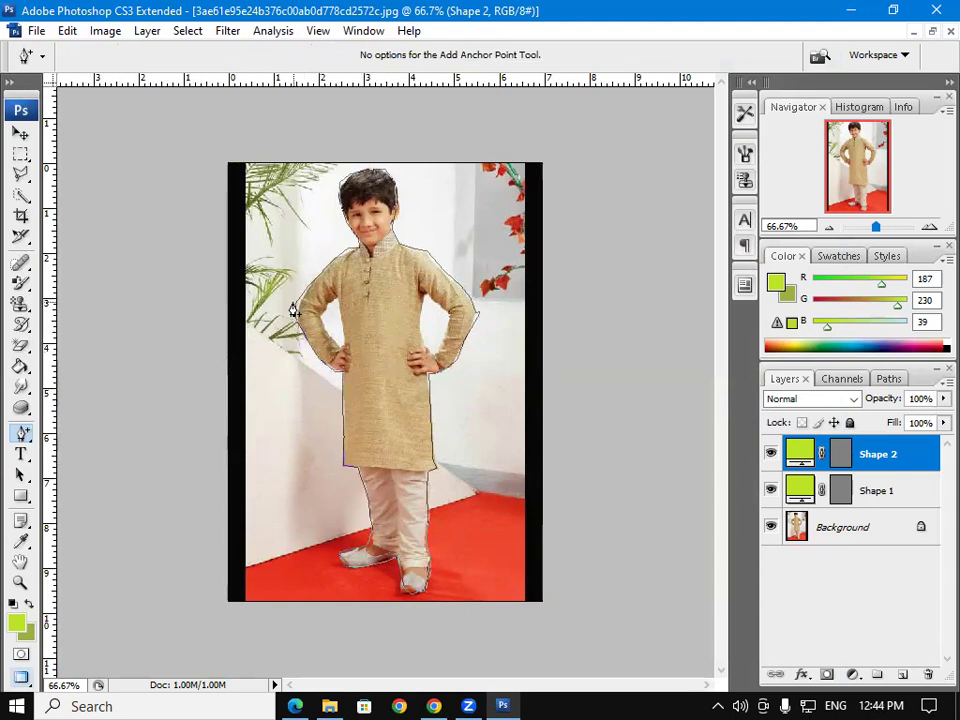
key(ctrl+Return)
key(ctrl+plus)
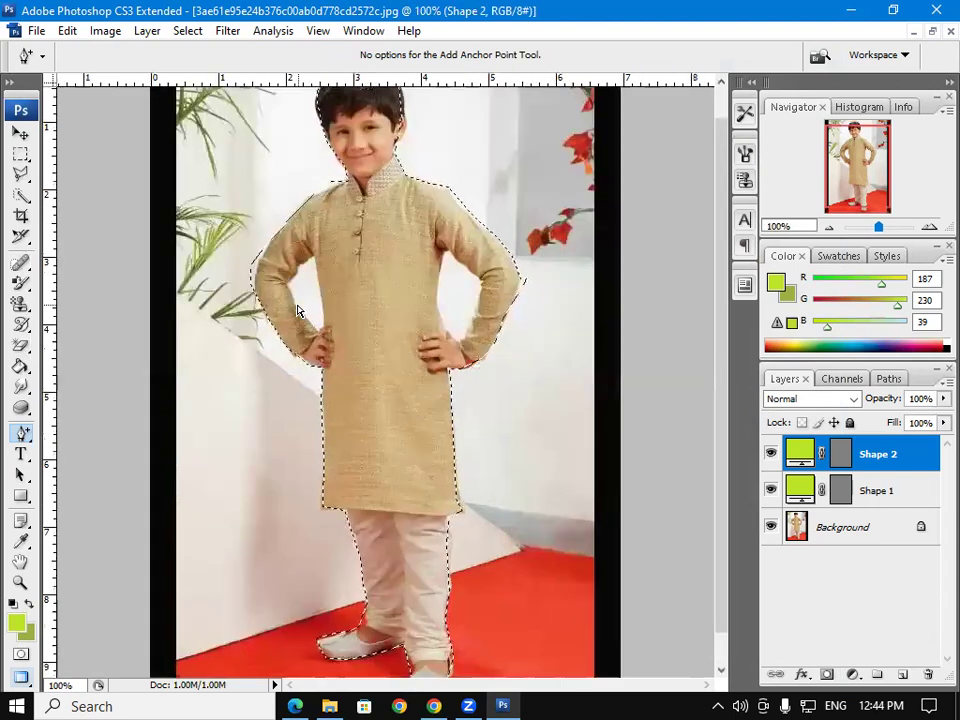
key(ctrl+d)
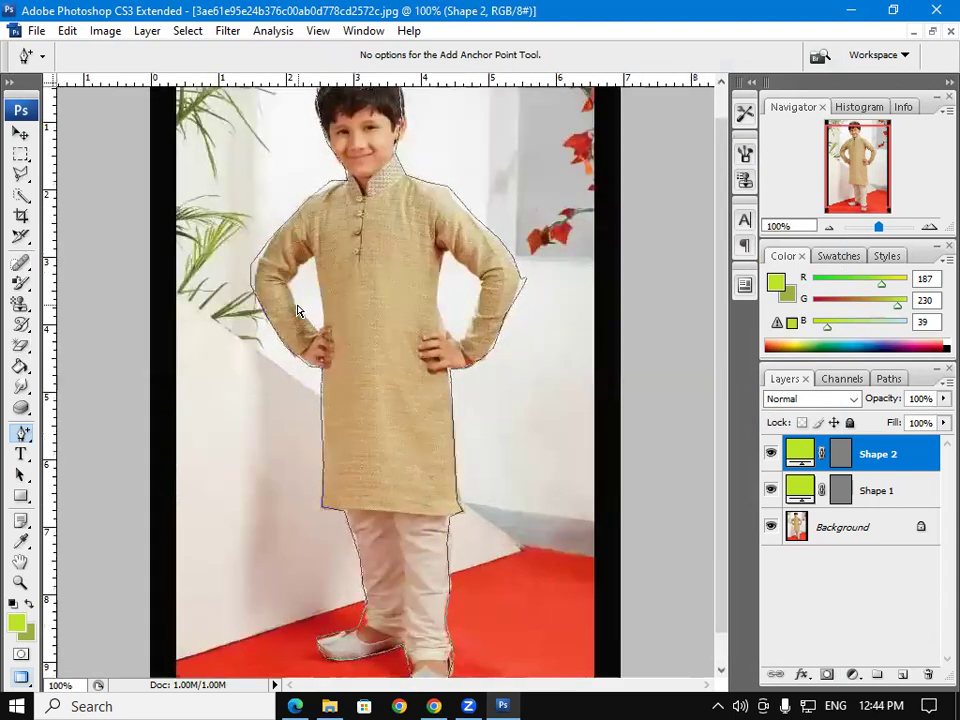
key(ctrl+plus)
mouse_move(283, 328)
mouse_down()
mouse_move(403, 525)
mouse_move(411, 388)
mouse_up()
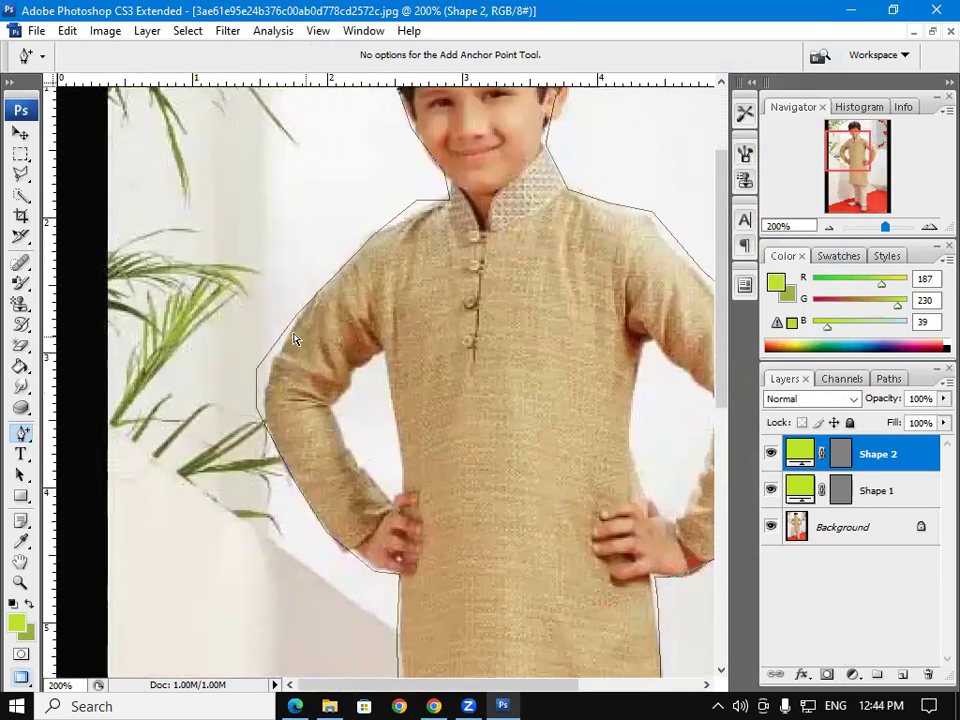
Add an anchor on the left arm outline and drag its handles to bend the curve.
click(268, 357)
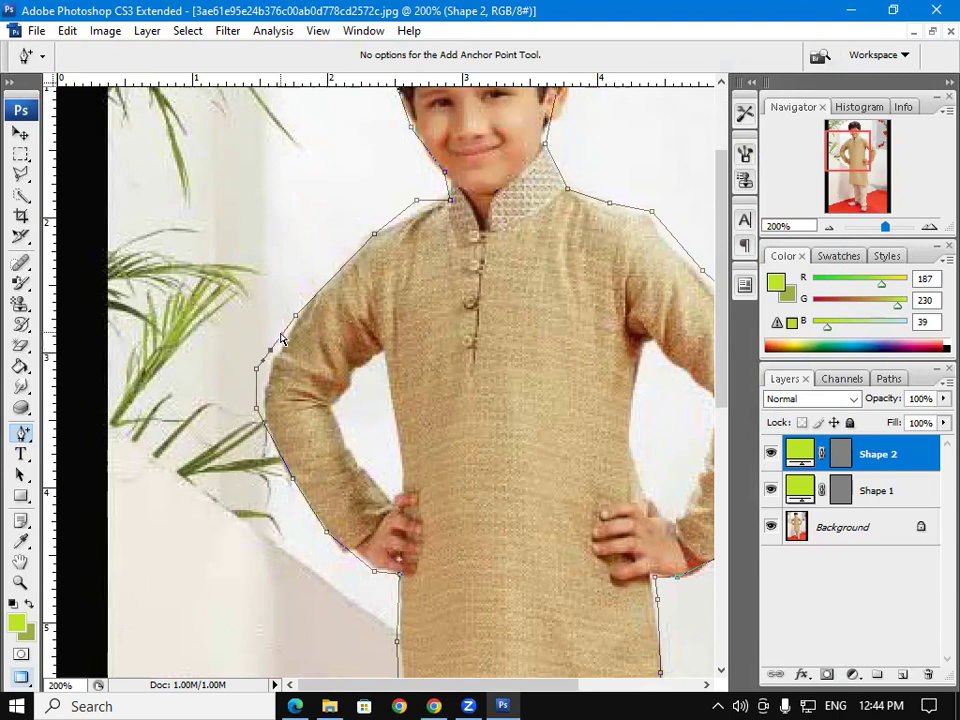
drag(282, 333, 250, 265)
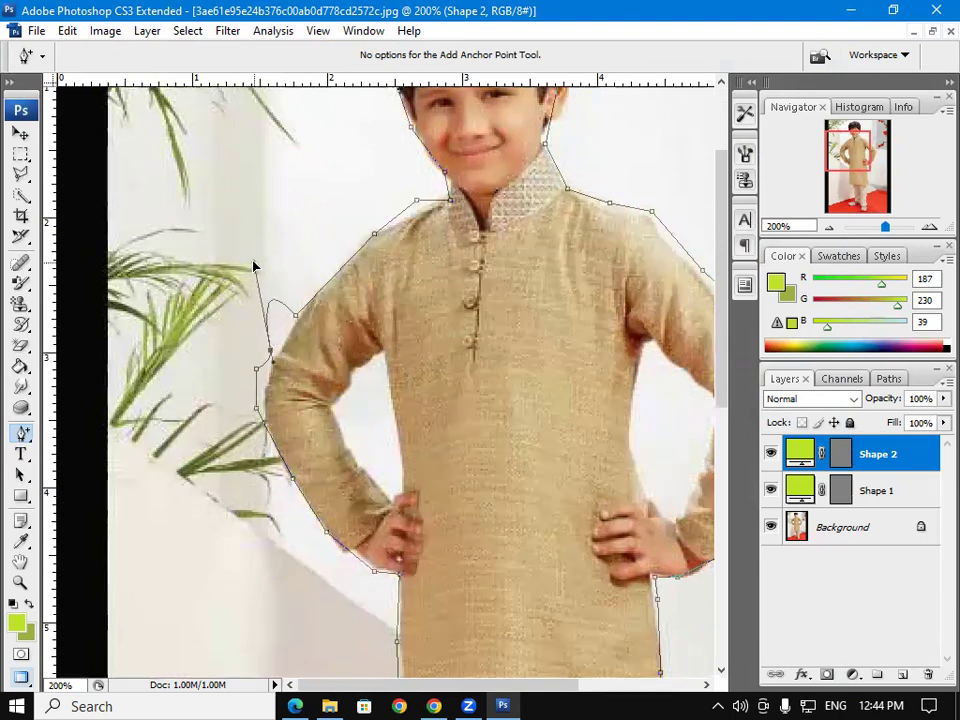
mouse_move(250, 265)
mouse_down()
mouse_move(317, 425)
mouse_move(399, 502)
mouse_up()
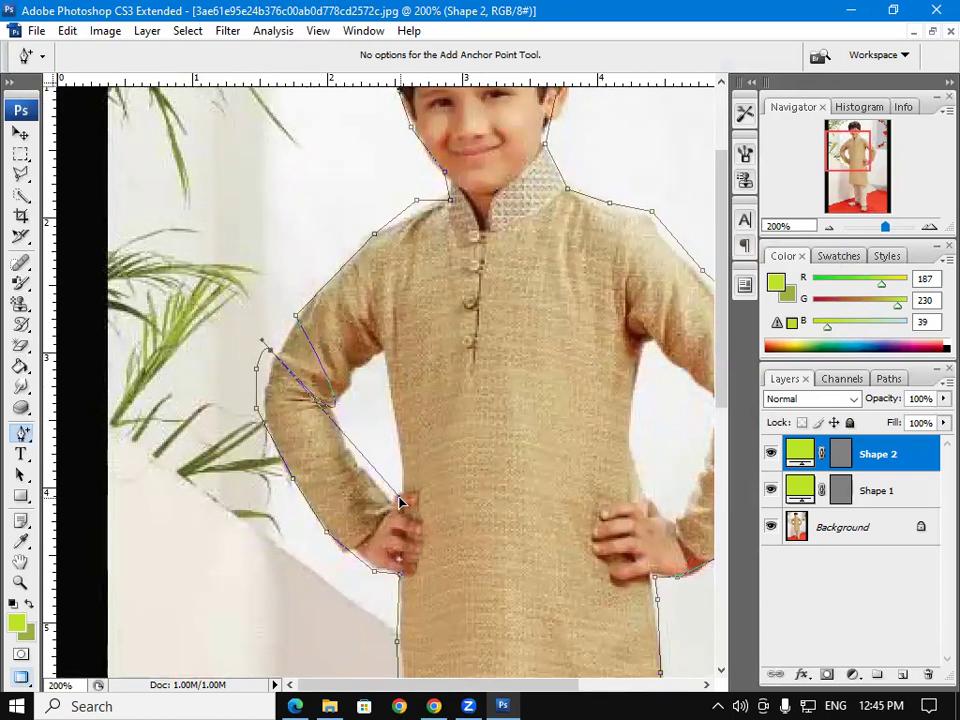
drag(399, 502, 566, 668)
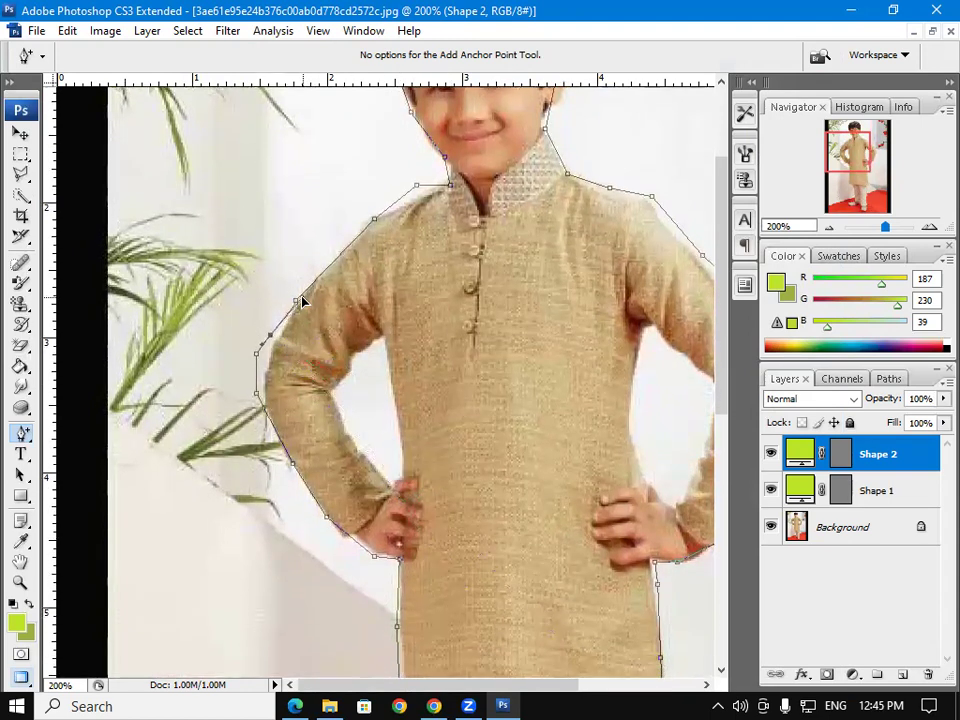
Remove two extra anchors from the arm outline with the Delete Anchor Point Tool.
right_click(28, 437)
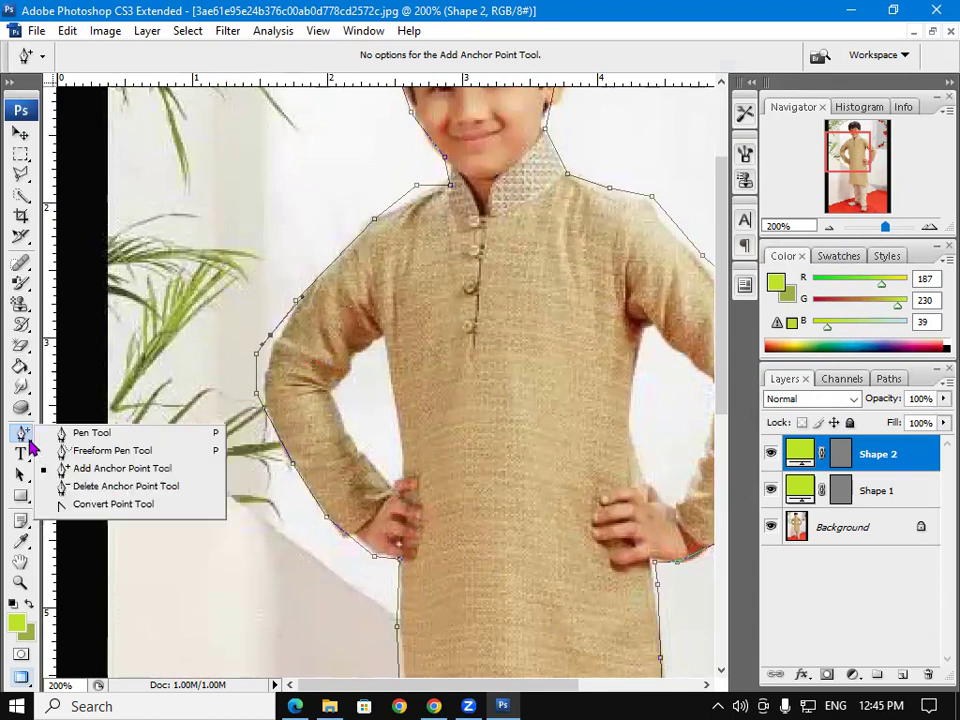
click(92, 490)
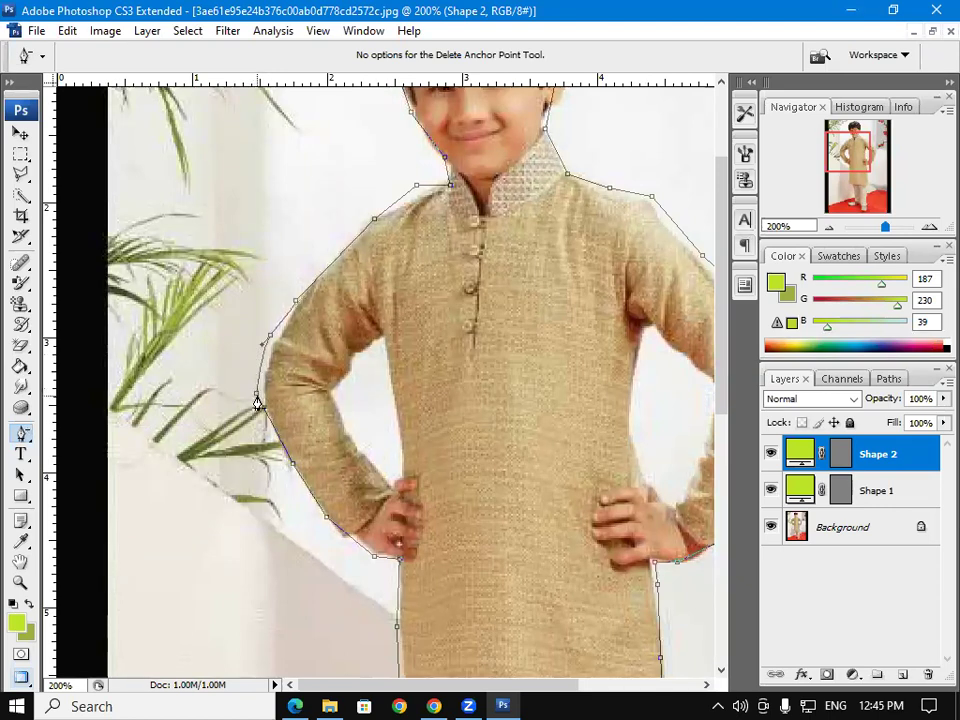
click(257, 399)
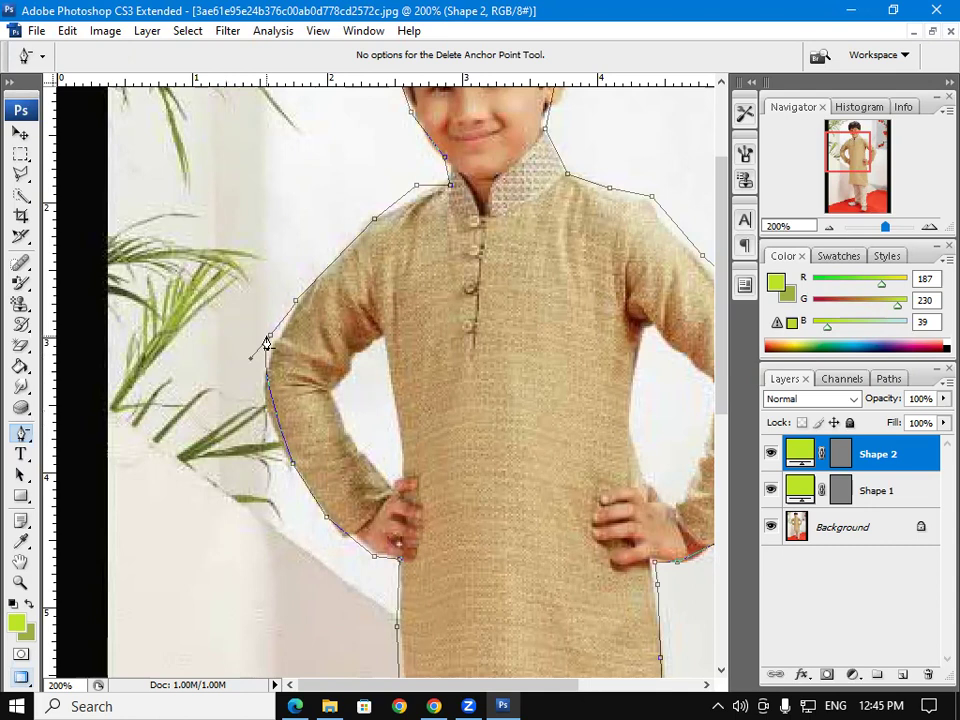
click(270, 340)
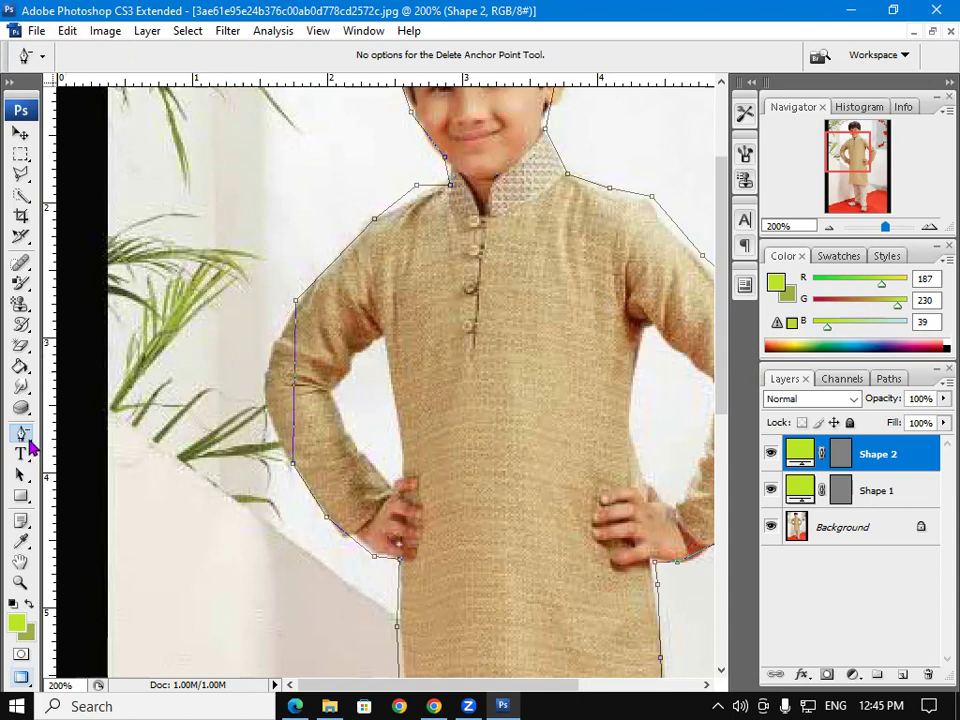
Add a new anchor on the straight arm segment and pull it out to follow the sleeve.
right_click(24, 436)
click(70, 470)
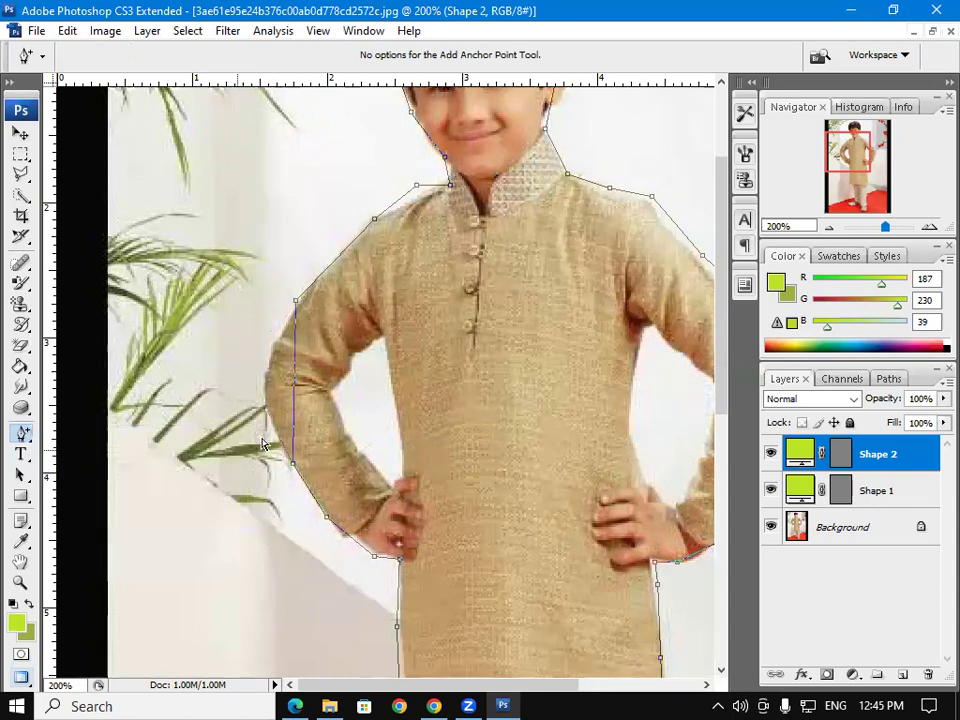
click(294, 384)
drag(295, 385, 268, 390)
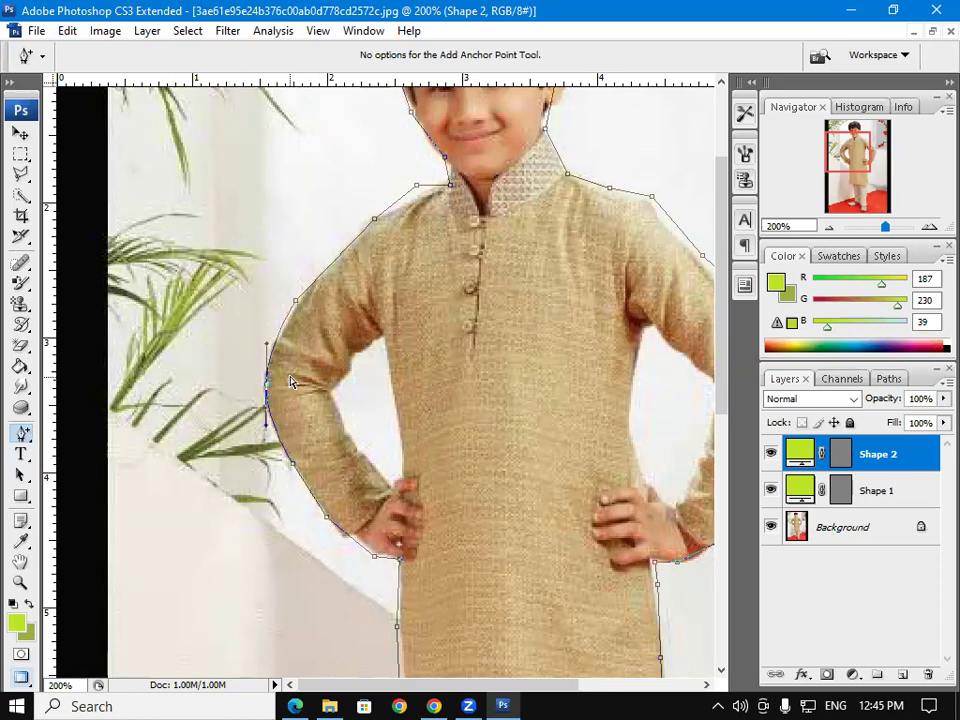
key(Return)
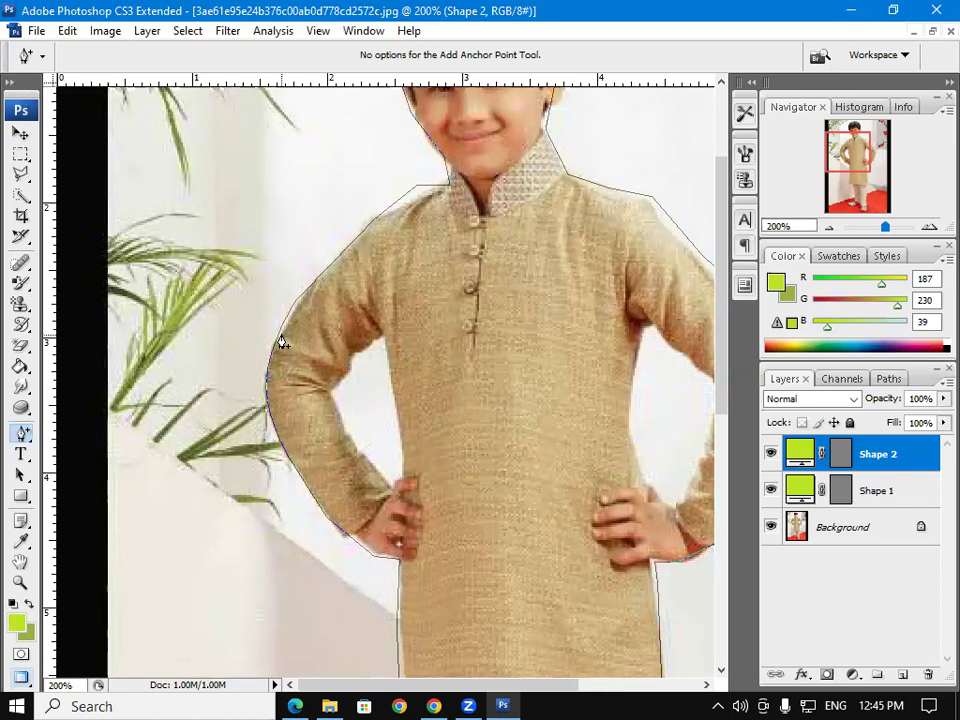
scroll(283, 343, up, 2)
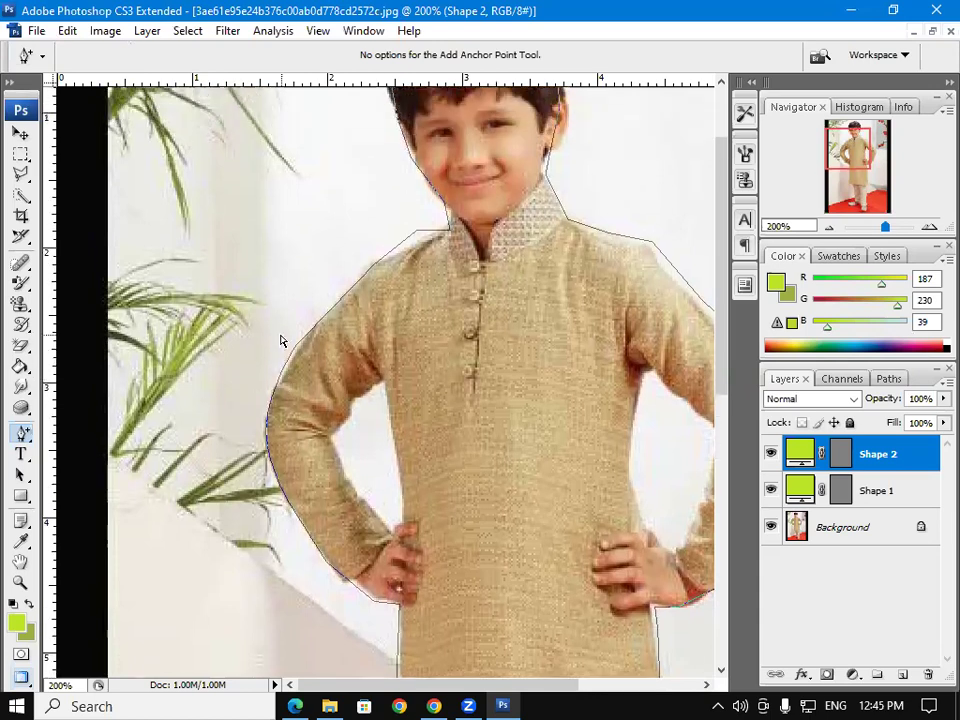
Zoom out to 100%, load the outline as a selection twice, then select all and deselect.
key(ctrl+minus)
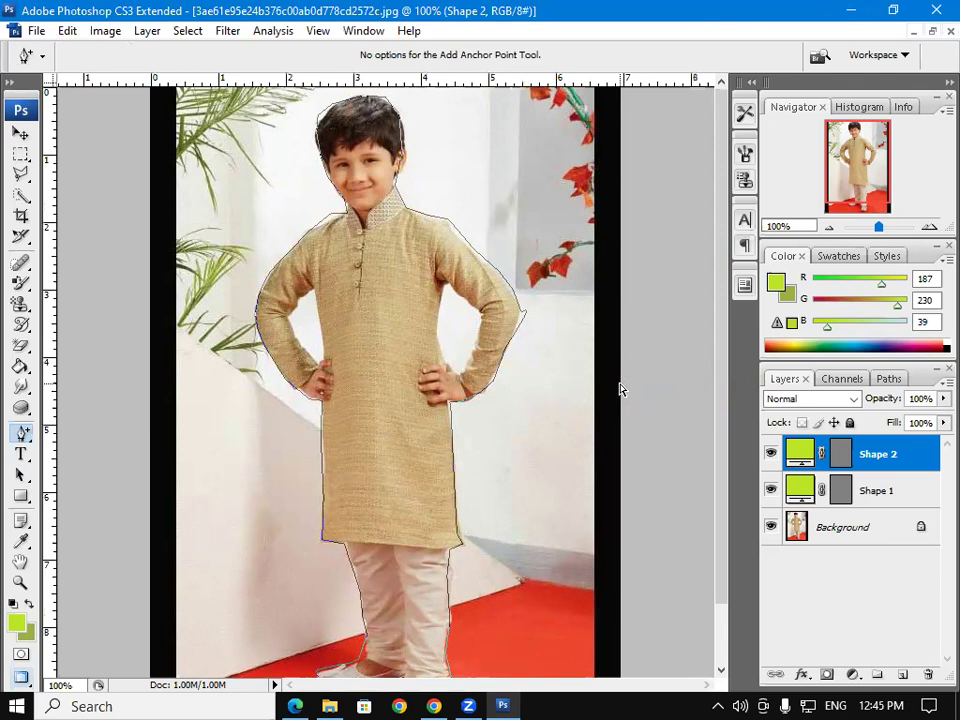
key(ctrl+Return)
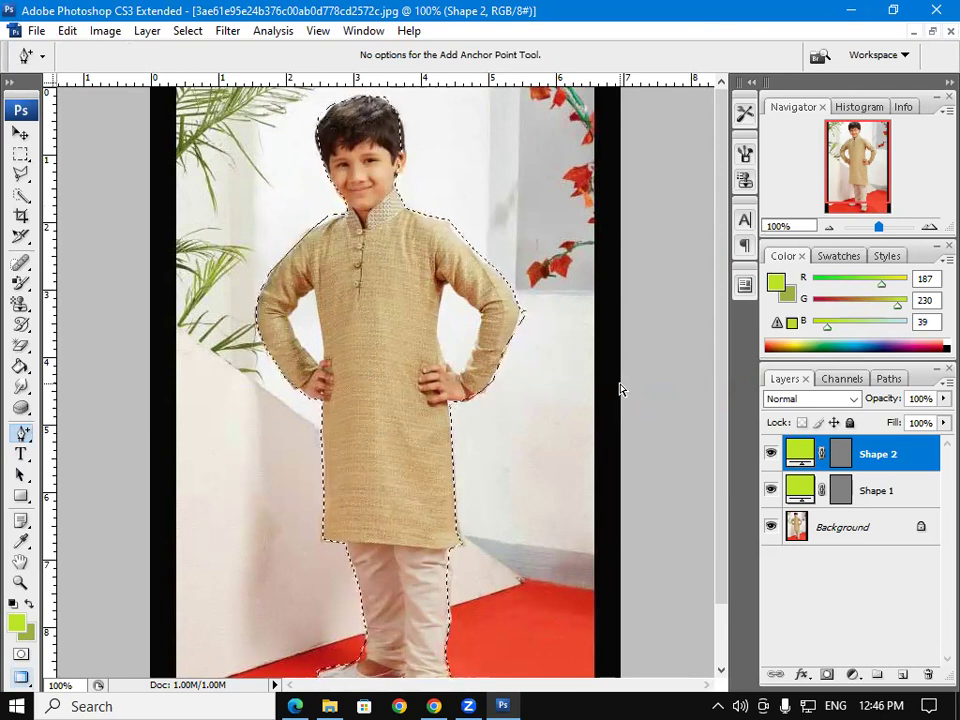
key(ctrl+d)
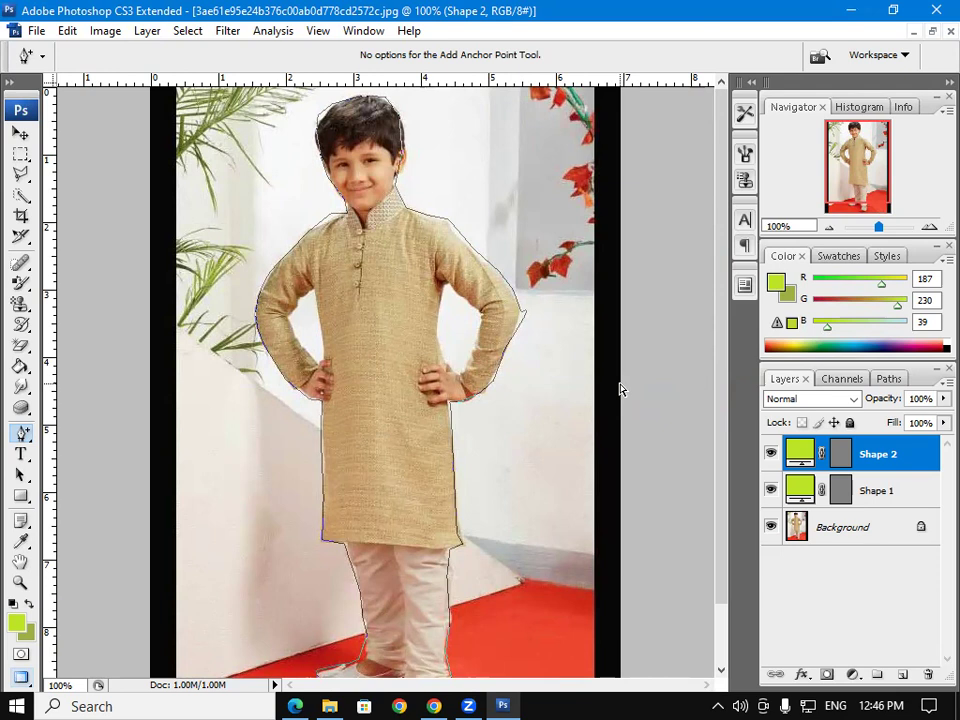
key(ctrl+Return)
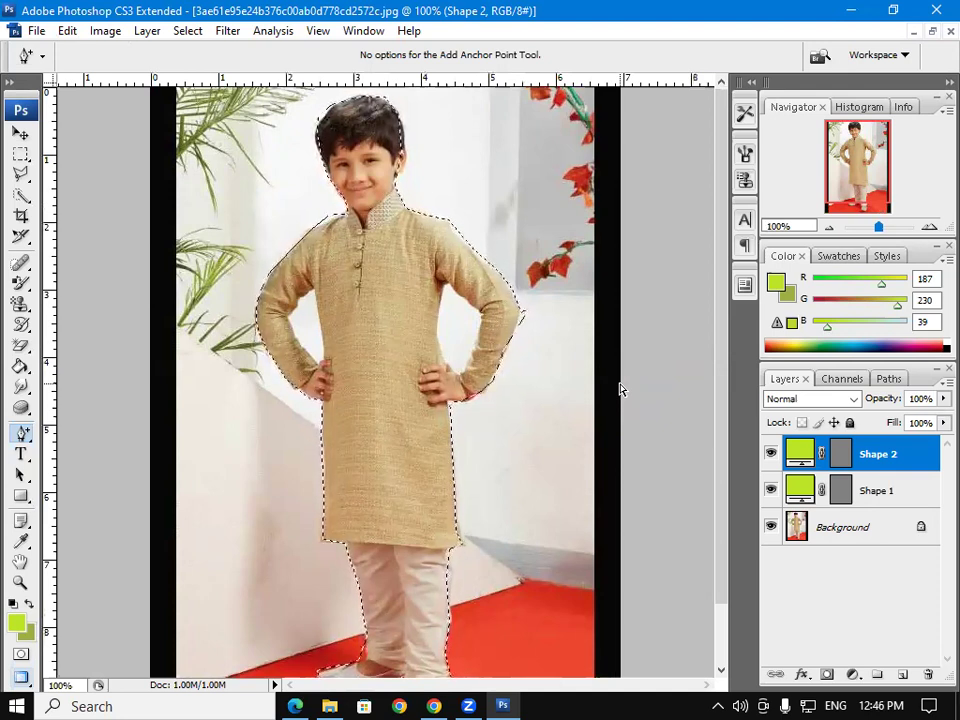
key(ctrl+a)
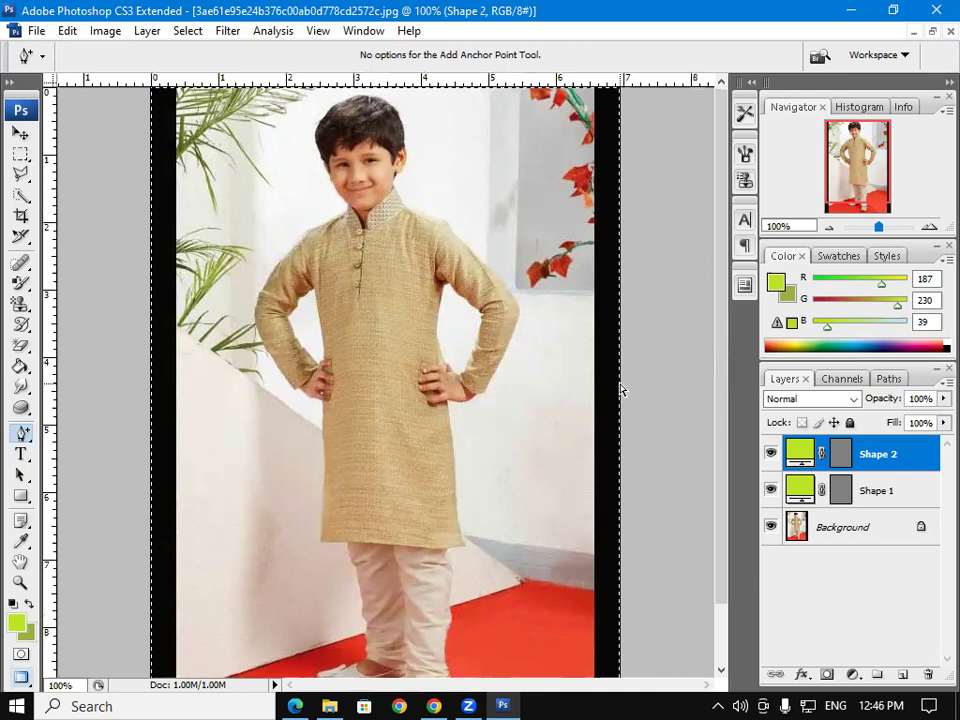
key(ctrl+d)
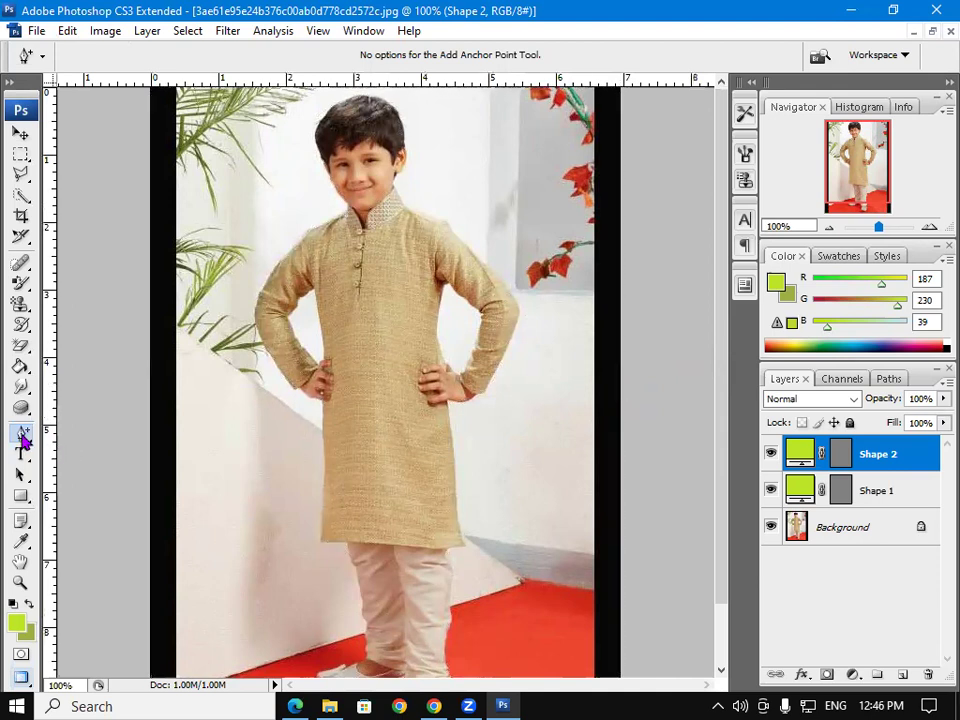
Draw a loose Freeform Pen path around the boy and convert it to a selection.
click(24, 437)
click(110, 450)
mouse_move(268, 520)
mouse_down()
mouse_move(267, 467)
mouse_move(475, 170)
mouse_move(514, 253)
mouse_move(531, 411)
mouse_move(456, 606)
mouse_move(289, 560)
mouse_move(267, 519)
mouse_up()
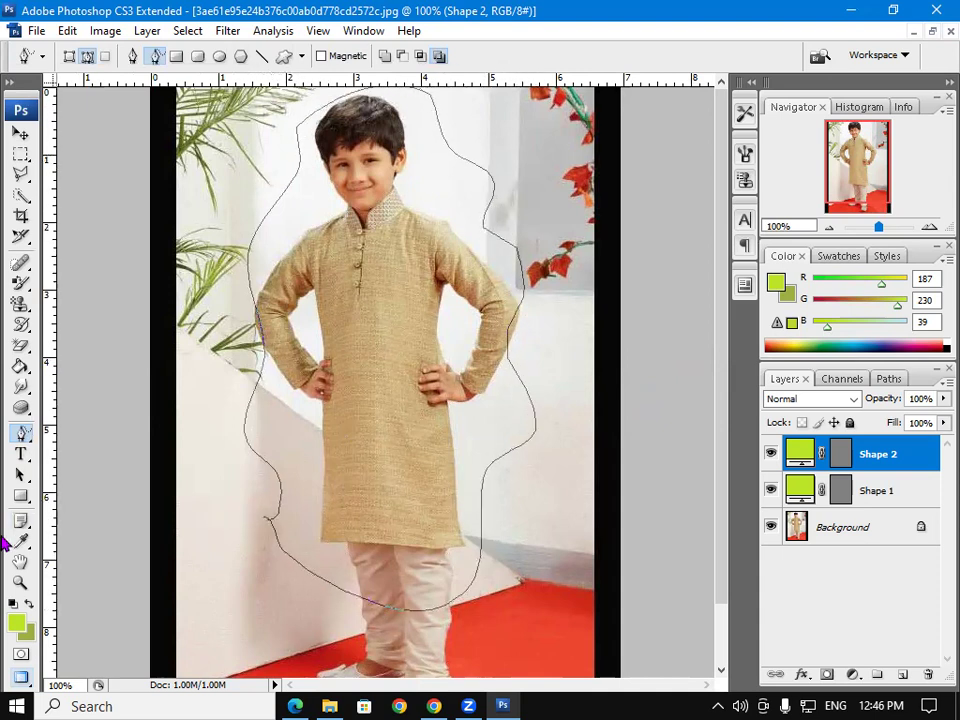
key(ctrl+Return)
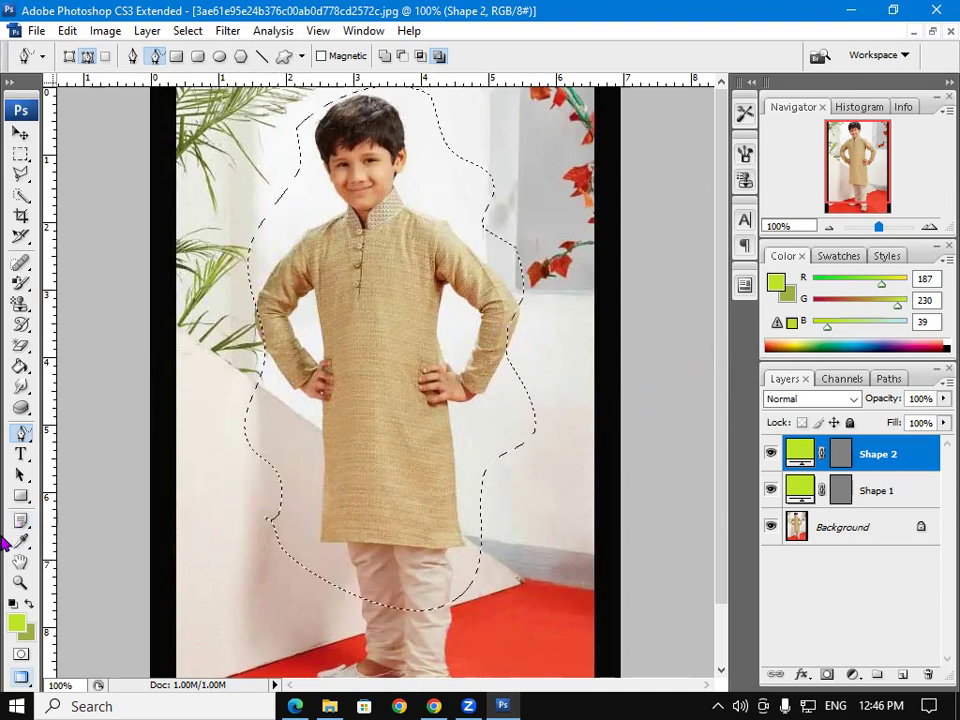
Nudge the selection slightly with the Move tool.
click(20, 132)
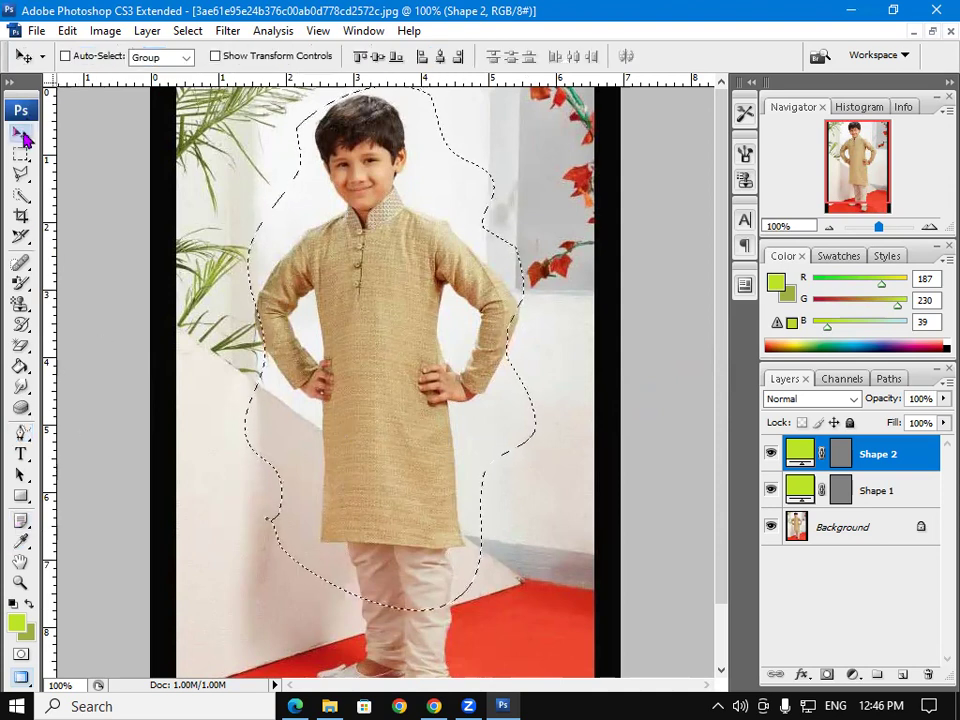
mouse_move(371, 347)
mouse_down()
mouse_move(390, 340)
mouse_move(370, 328)
mouse_up()
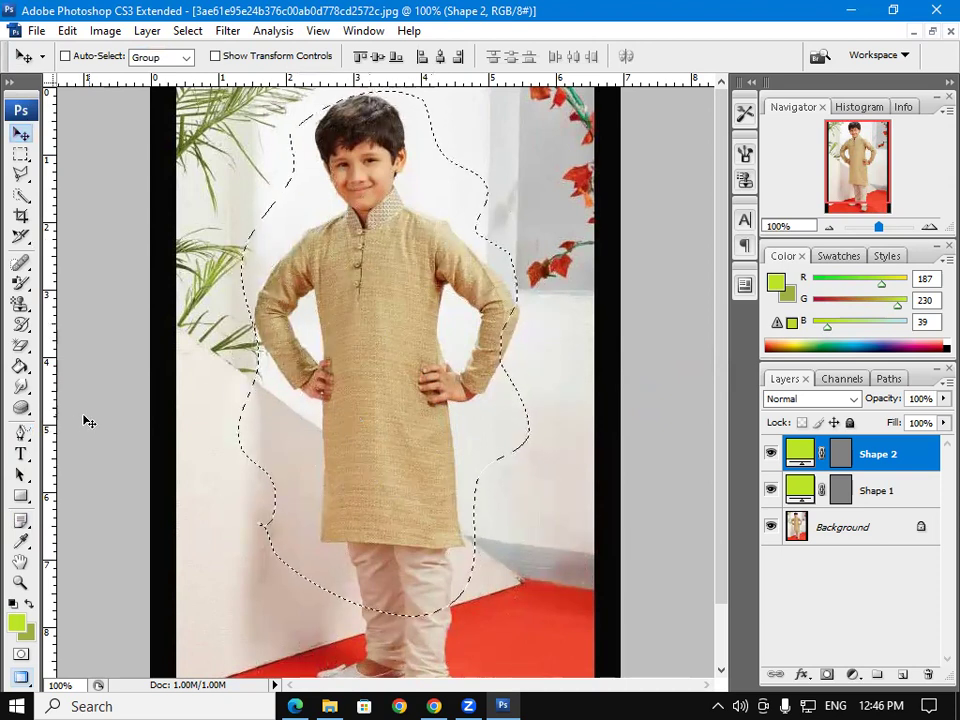
click(36, 436)
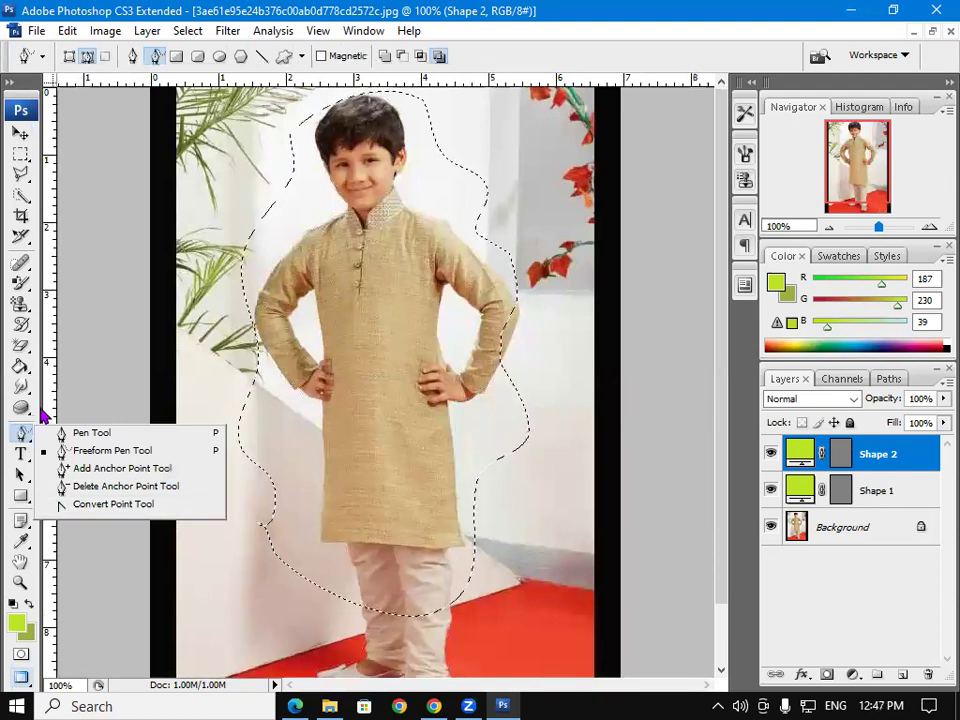
click(26, 436)
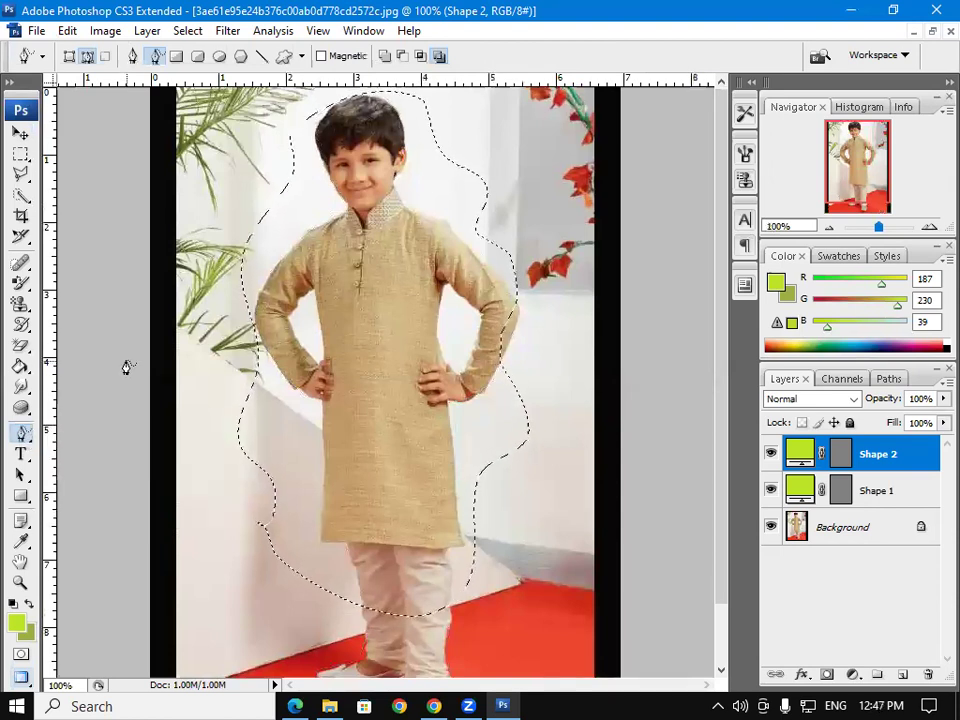